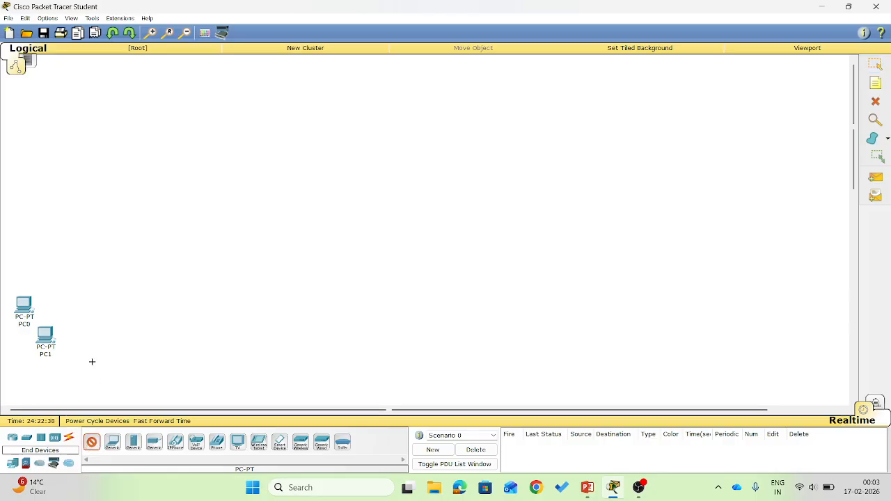
# Add three more generic PCs to the workspace, continuing the curved row beside PC1 to complete a group of five
pyautogui.click(75, 347)
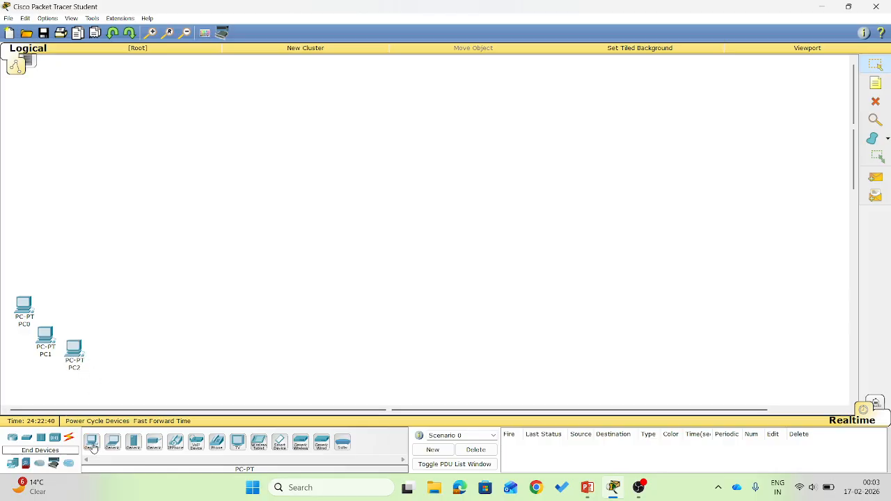
pyautogui.click(107, 347)
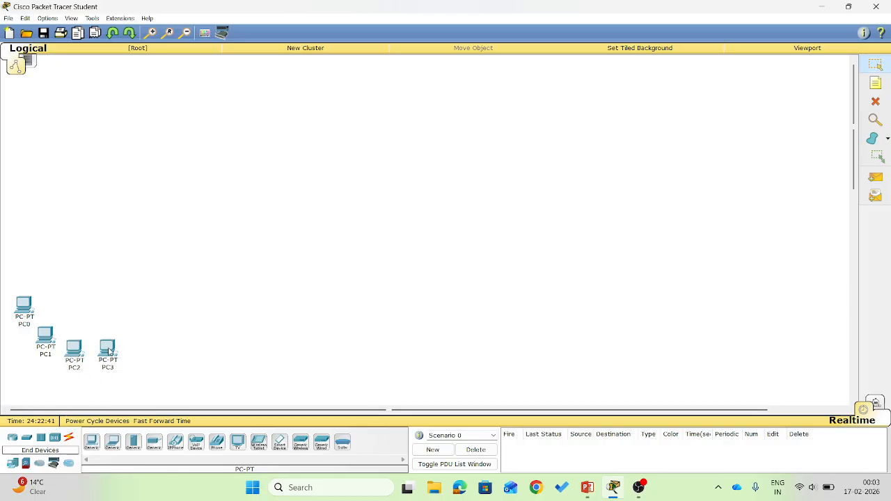
pyautogui.click(91, 445)
pyautogui.click(137, 319)
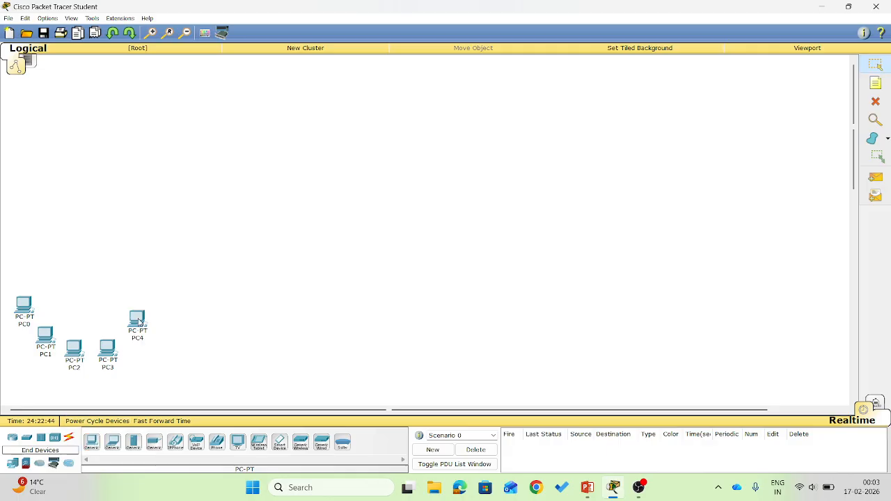
# Place a 2960-24TT switch centrally above the first group of five PCs
pyautogui.click(26, 439)
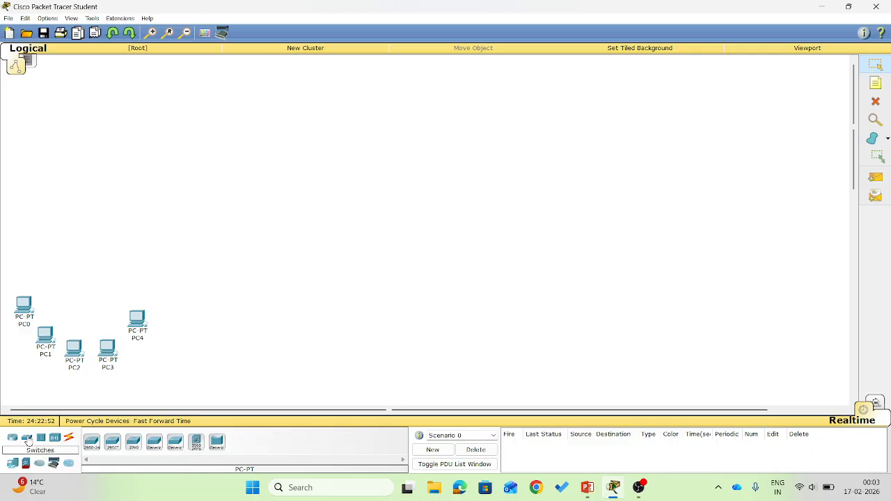
pyautogui.click(134, 445)
pyautogui.click(80, 258)
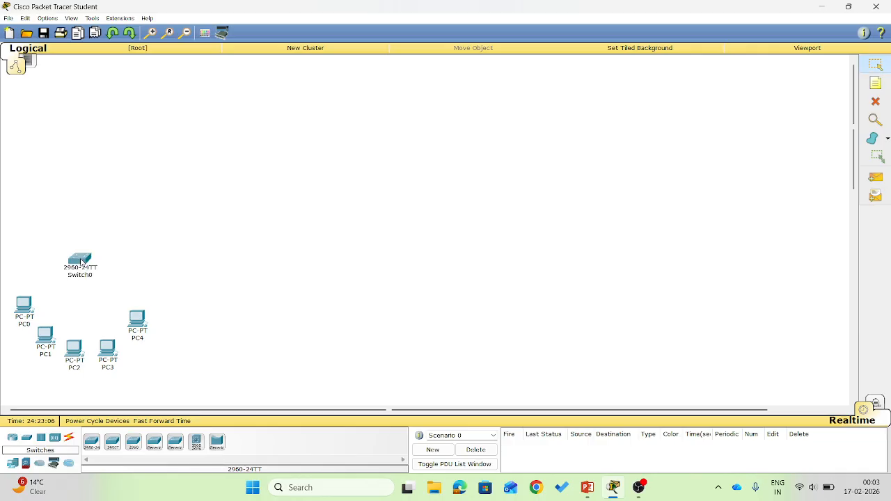
# Place five generic PCs in a curved row to the right of the first PC group, forming a second group
pyautogui.click(12, 465)
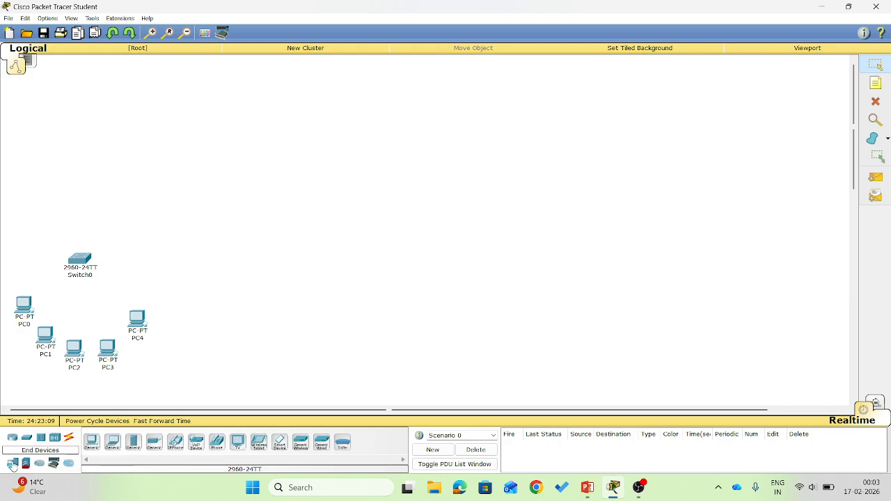
pyautogui.click(92, 443)
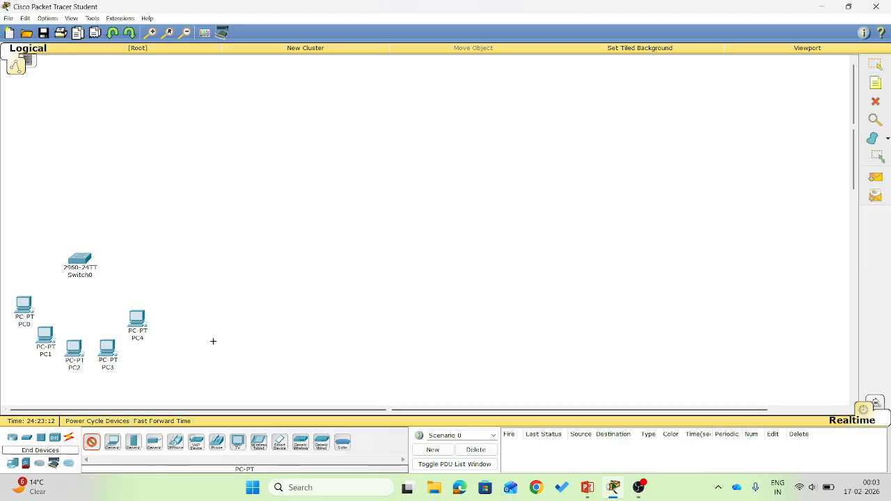
pyautogui.click(189, 314)
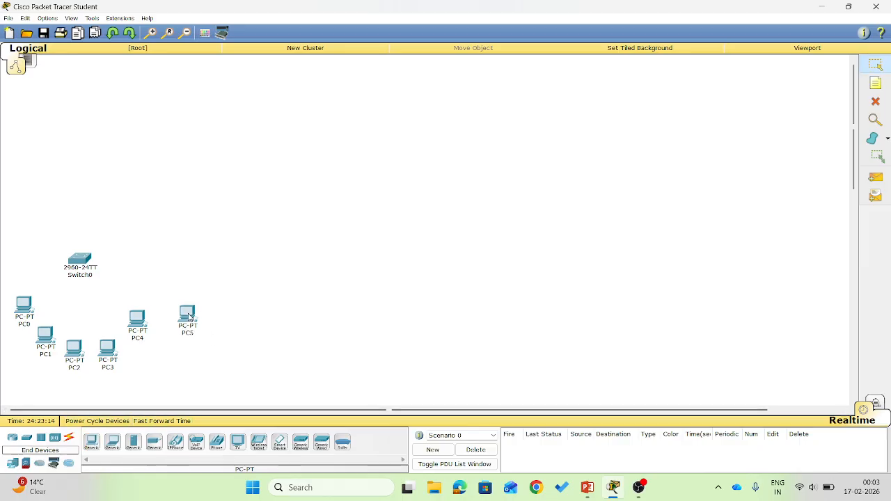
pyautogui.click(93, 444)
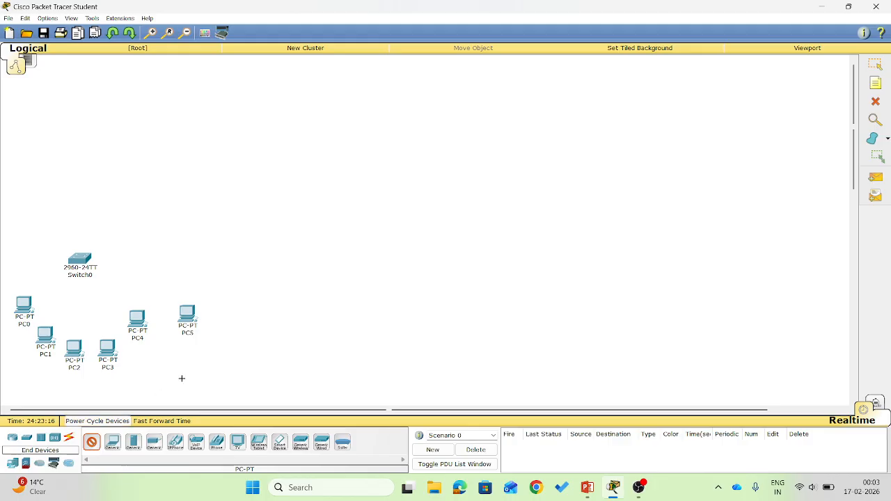
pyautogui.click(213, 336)
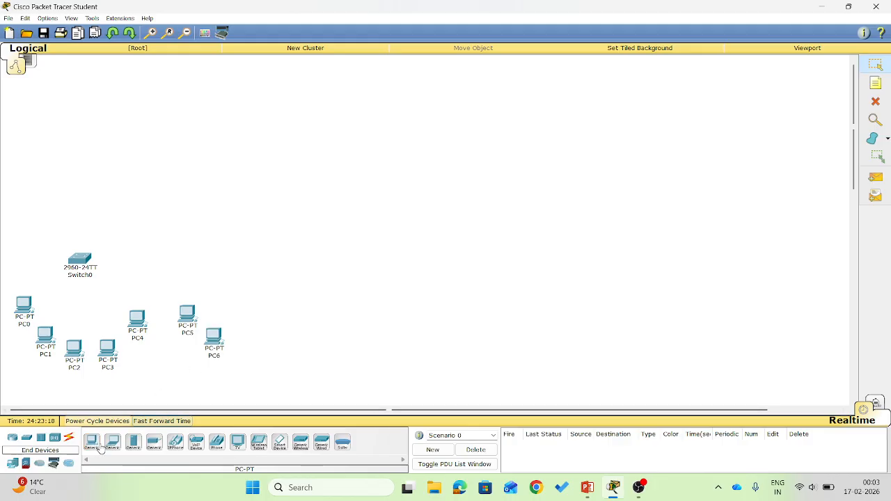
pyautogui.moveTo(92, 443); pyautogui.dragTo(260, 356)
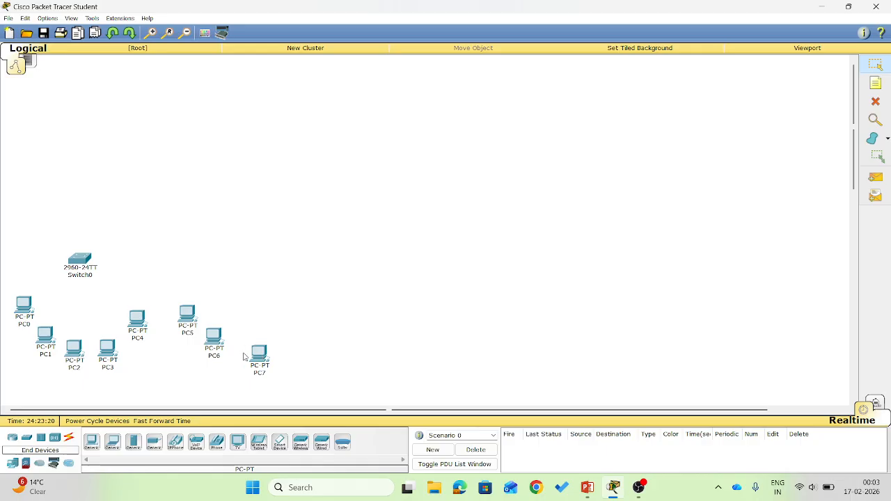
pyautogui.click(91, 442)
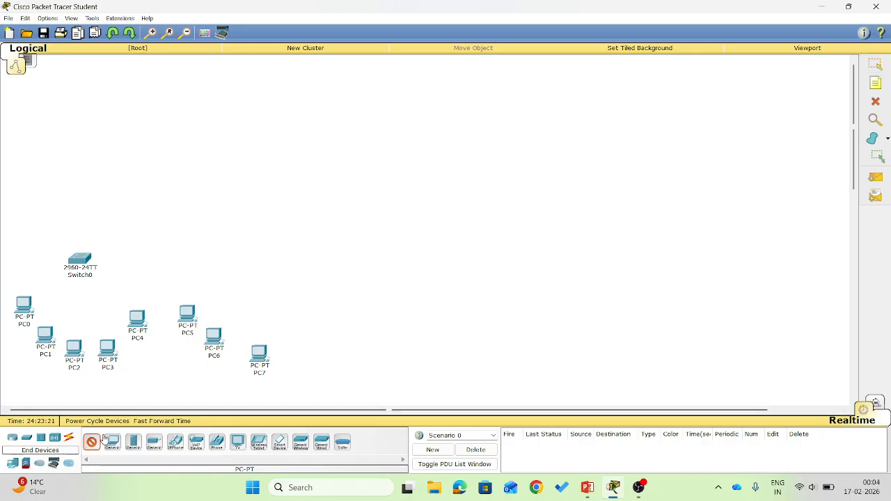
pyautogui.click(289, 337)
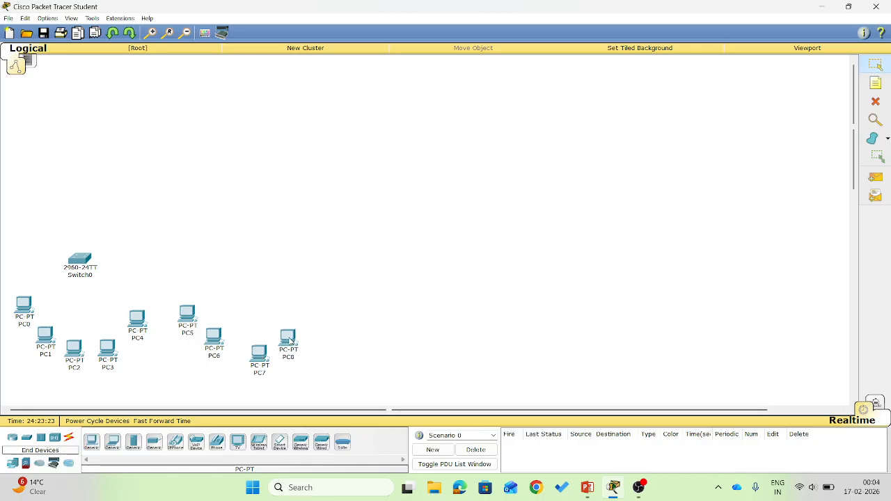
pyautogui.click(91, 445)
pyautogui.click(305, 301)
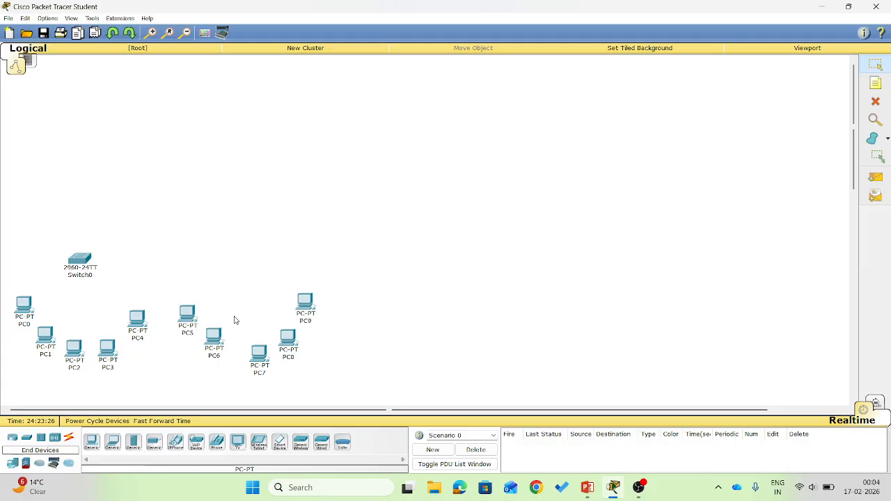
# Place a 2960-24TT switch centrally above the second group of five PCs
pyautogui.click(27, 439)
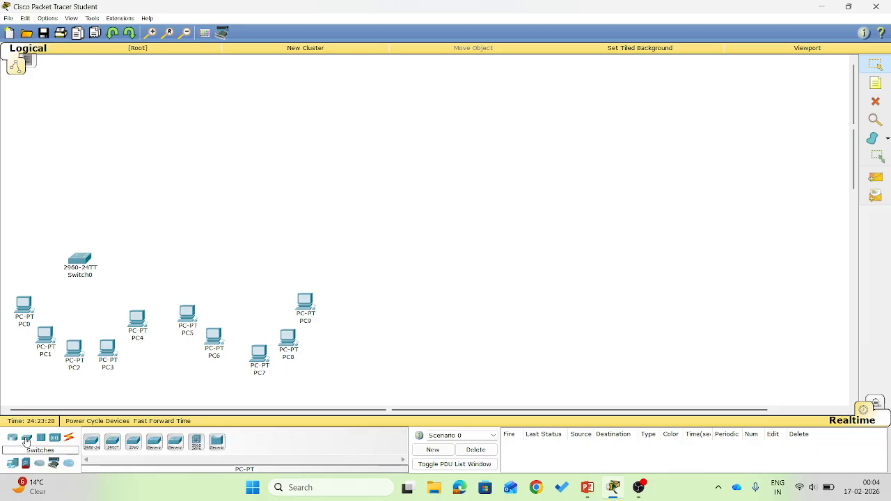
pyautogui.click(134, 443)
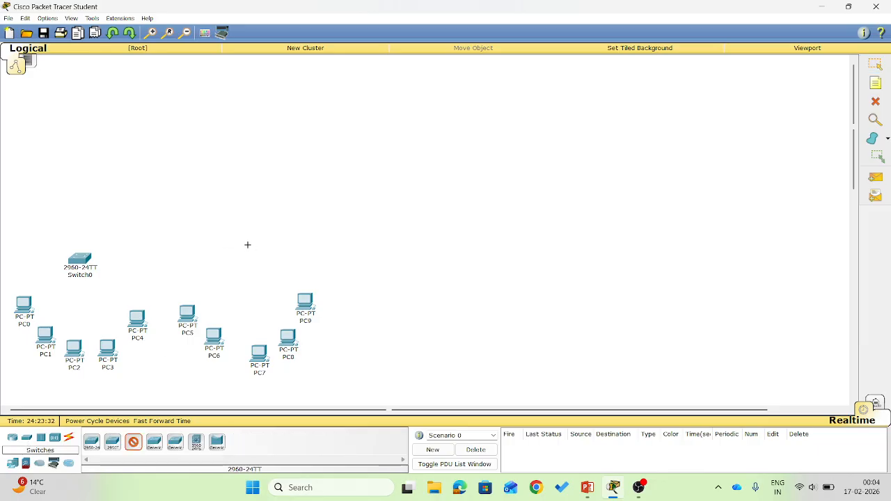
pyautogui.click(247, 245)
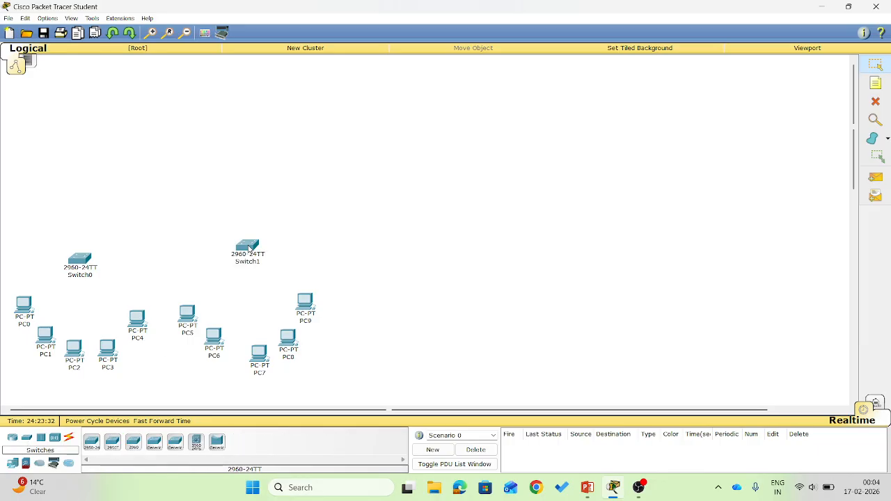
# Place five generic PCs in a curved row to the right of the second PC group, forming a third group
pyautogui.click(13, 464)
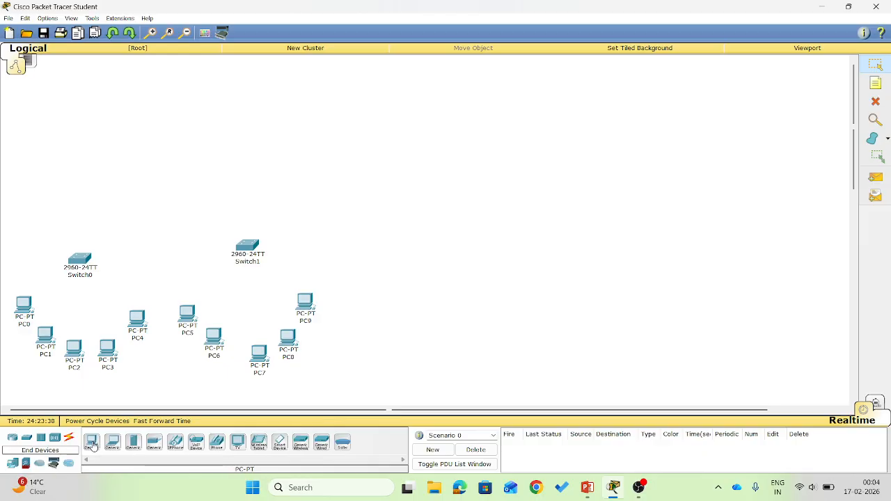
pyautogui.click(91, 442)
pyautogui.click(351, 299)
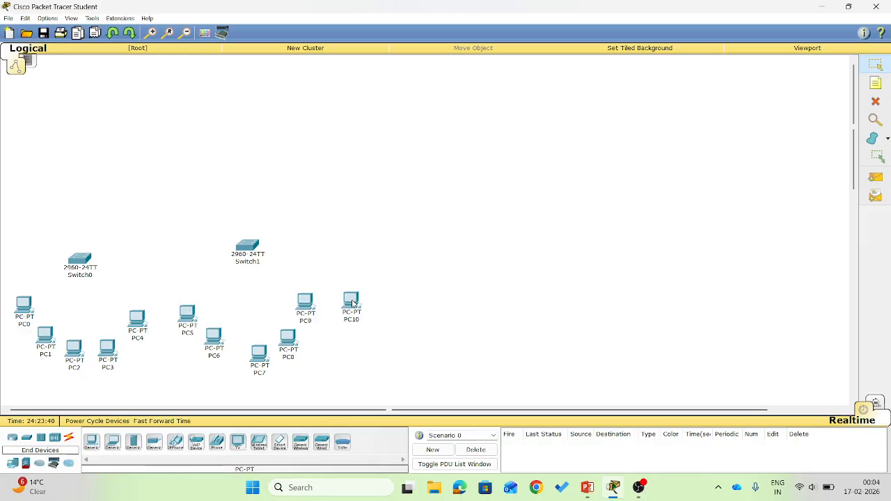
pyautogui.click(382, 338)
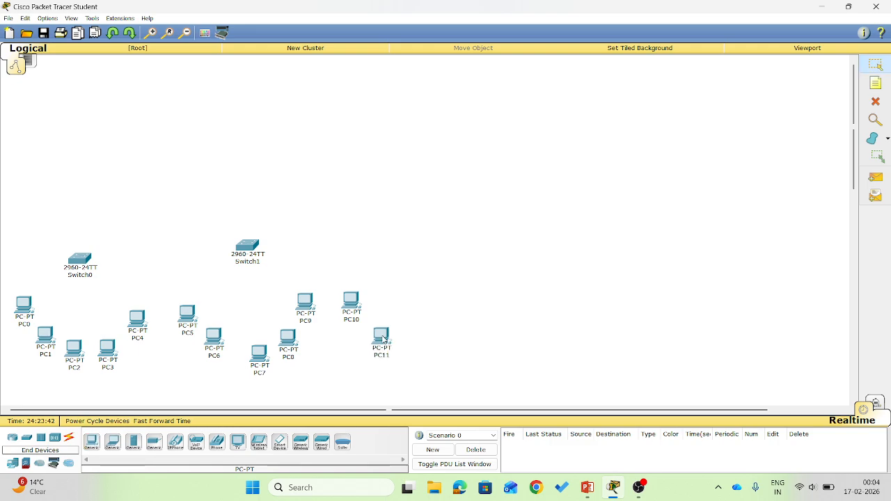
pyautogui.click(90, 445)
pyautogui.click(421, 339)
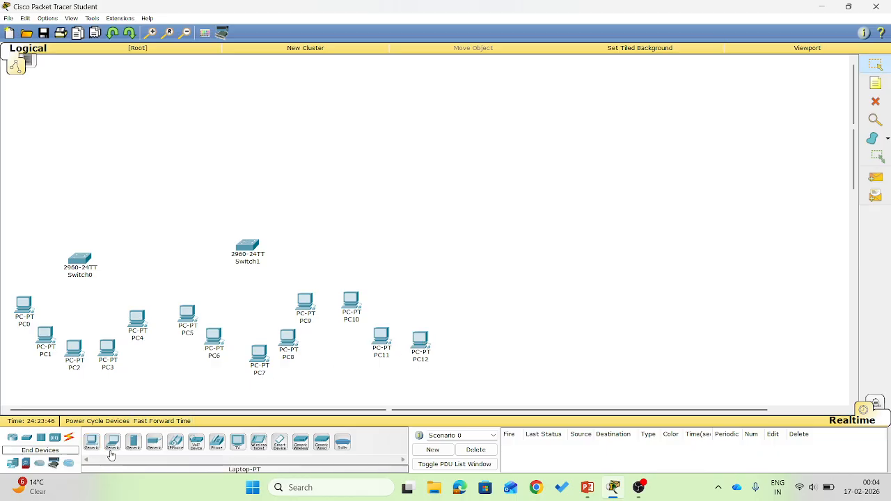
pyautogui.click(91, 445)
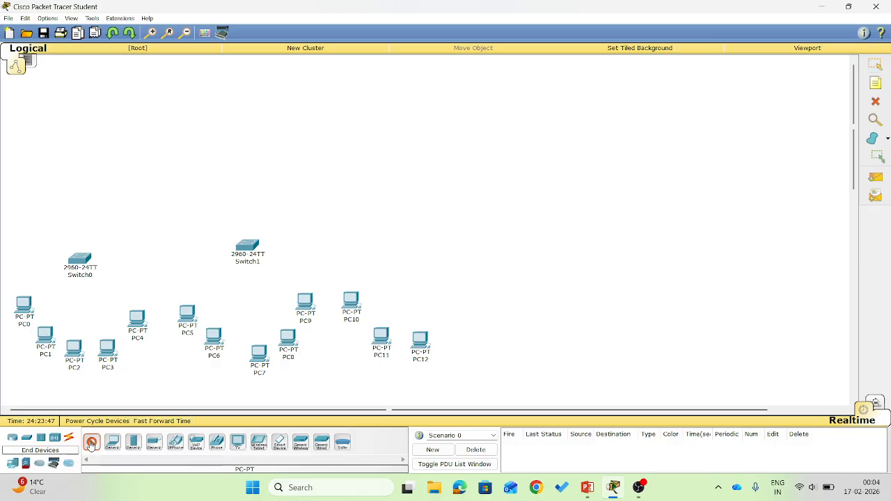
pyautogui.click(460, 332)
pyautogui.click(93, 444)
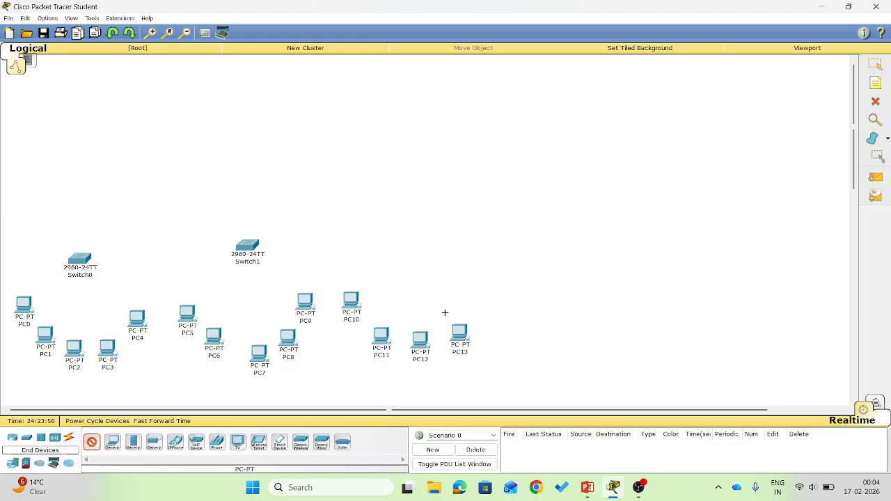
pyautogui.click(482, 295)
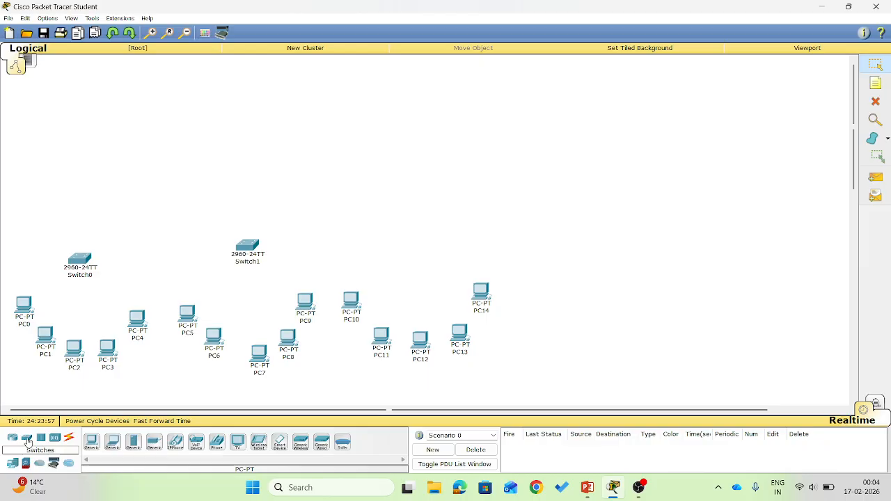
# Place a 2960-24TT switch centrally above the third group of five PCs
pyautogui.click(27, 440)
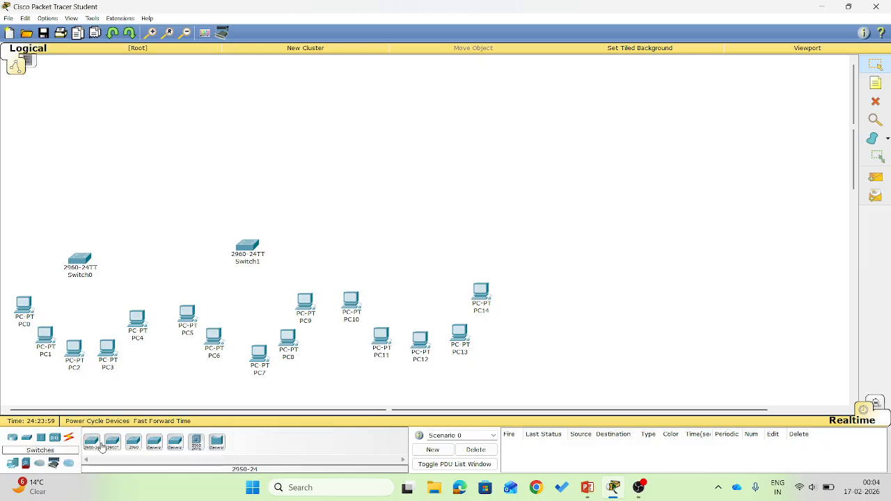
pyautogui.click(136, 444)
pyautogui.click(408, 241)
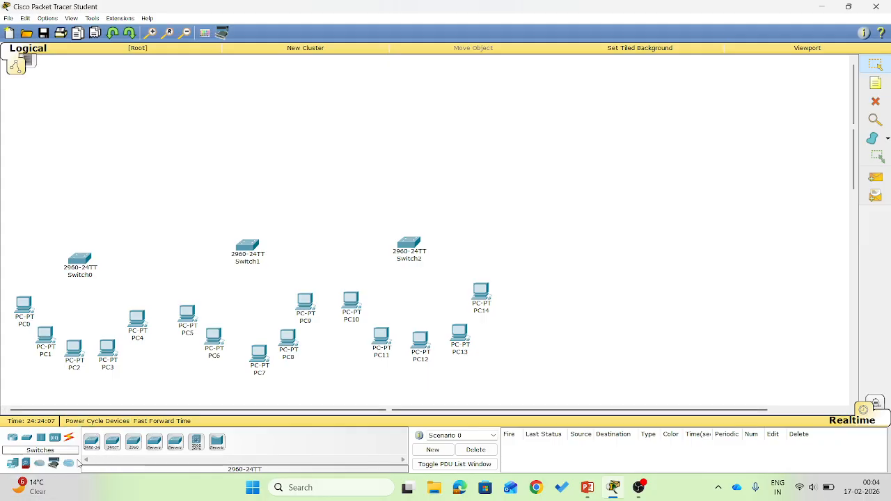
# Place five generic PCs in a curved row to the right of the third PC group, forming a fourth group
pyautogui.click(91, 442)
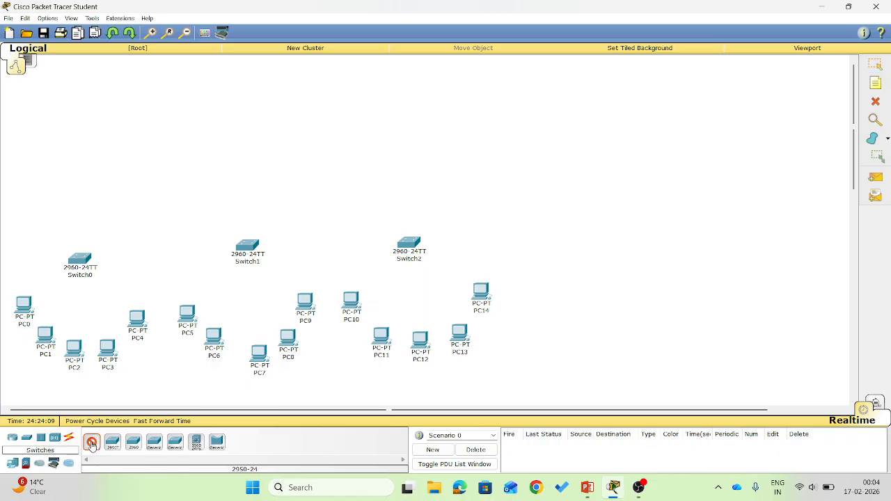
pyautogui.click(12, 464)
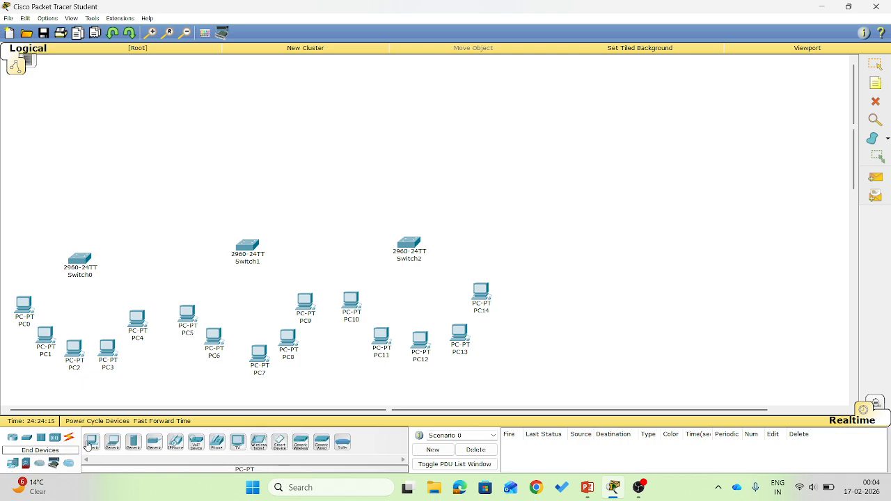
pyautogui.click(89, 442)
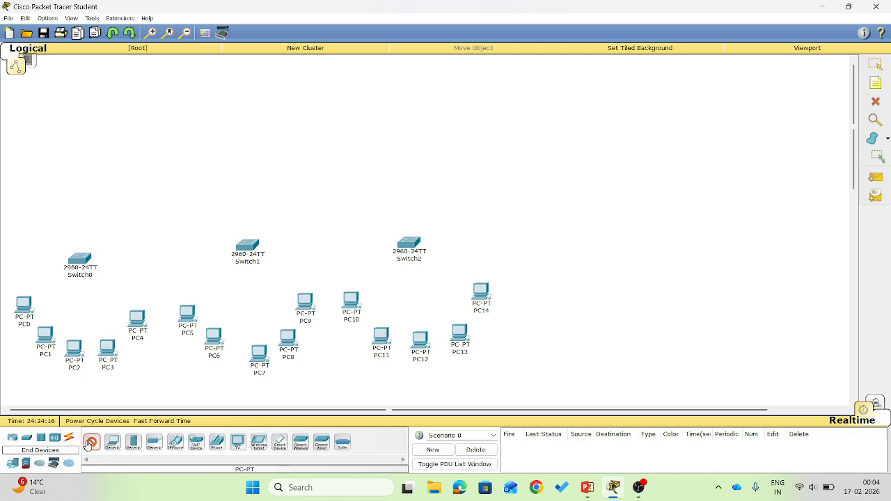
pyautogui.click(528, 296)
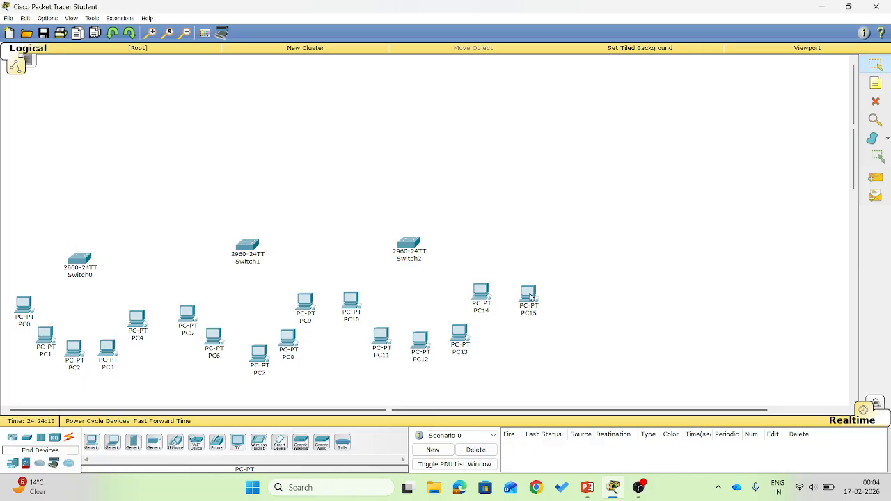
pyautogui.click(89, 443)
pyautogui.click(555, 319)
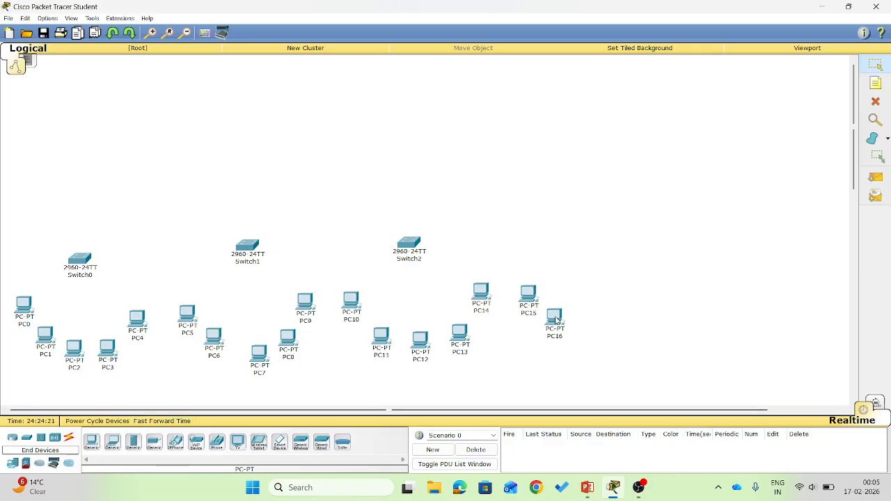
pyautogui.click(91, 443)
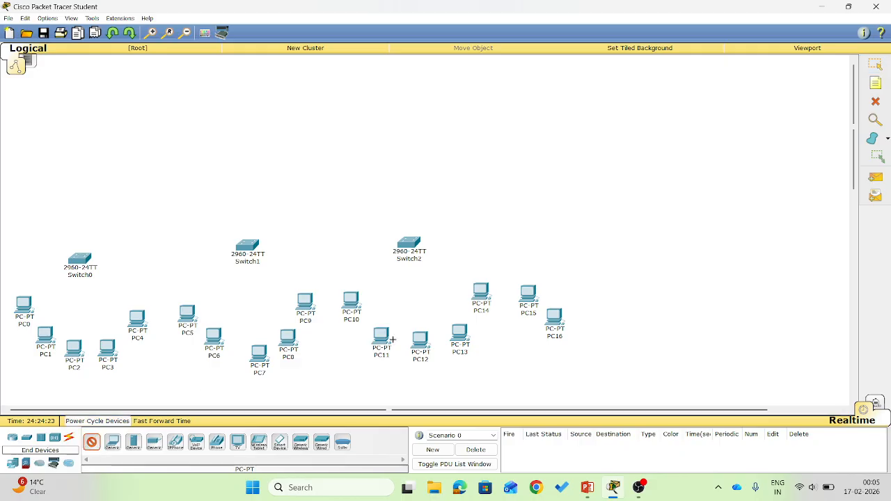
pyautogui.click(589, 324)
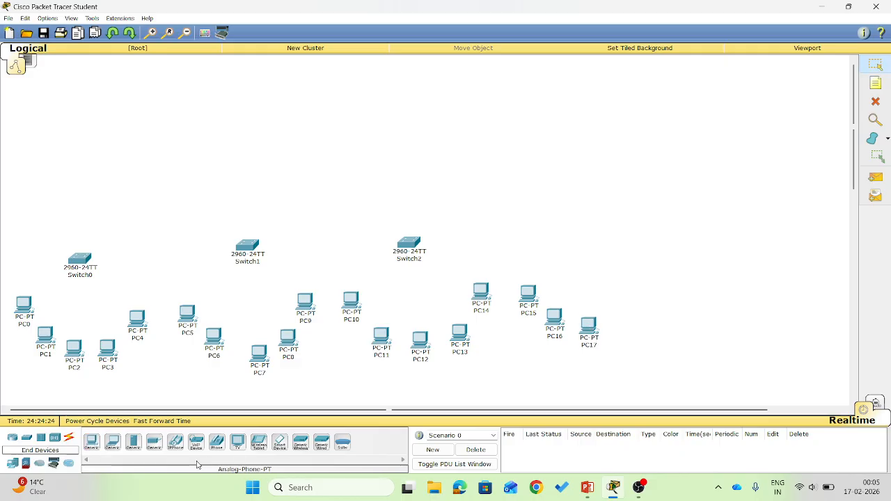
pyautogui.click(91, 442)
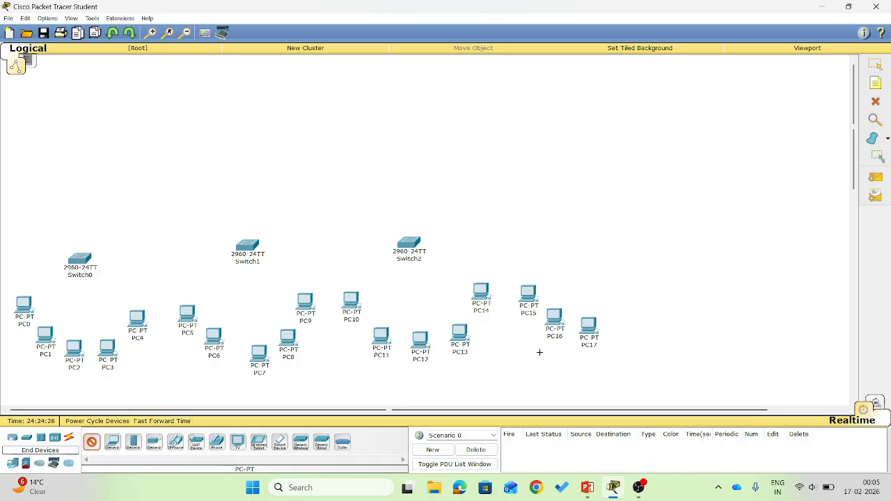
pyautogui.click(624, 307)
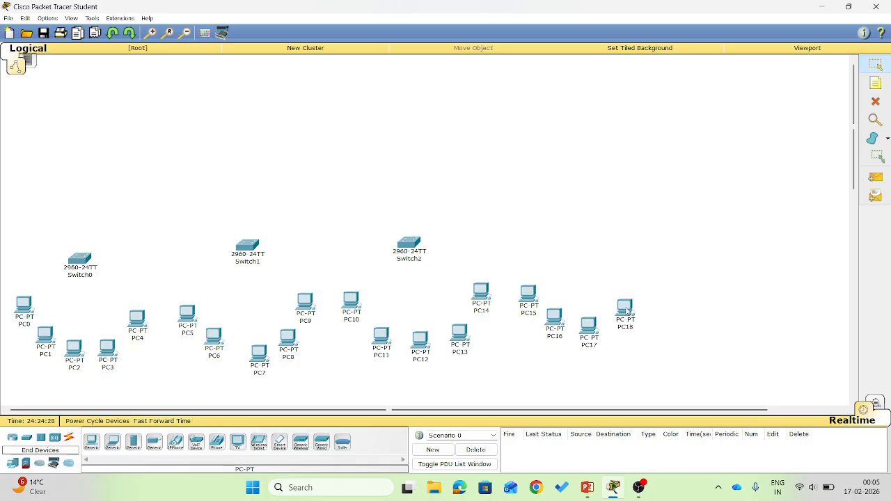
pyautogui.click(91, 443)
pyautogui.click(640, 277)
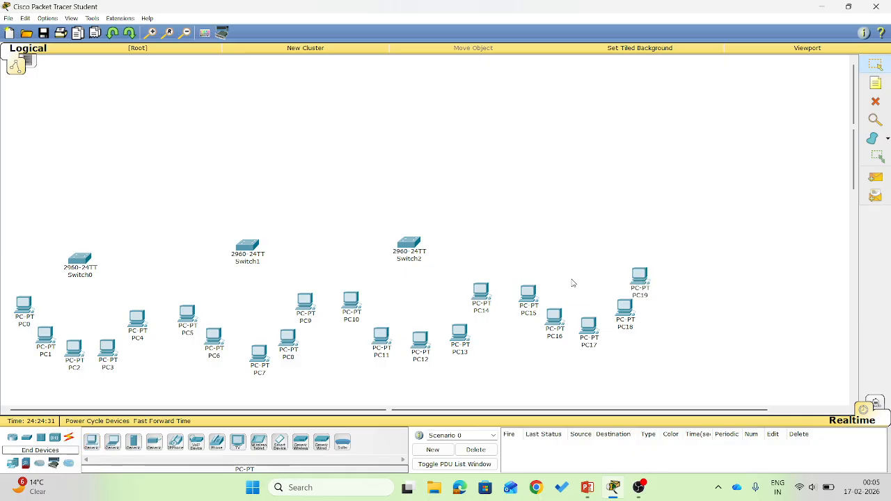
# Place a 2960-24TT switch centrally above the fourth group of five PCs
pyautogui.click(26, 437)
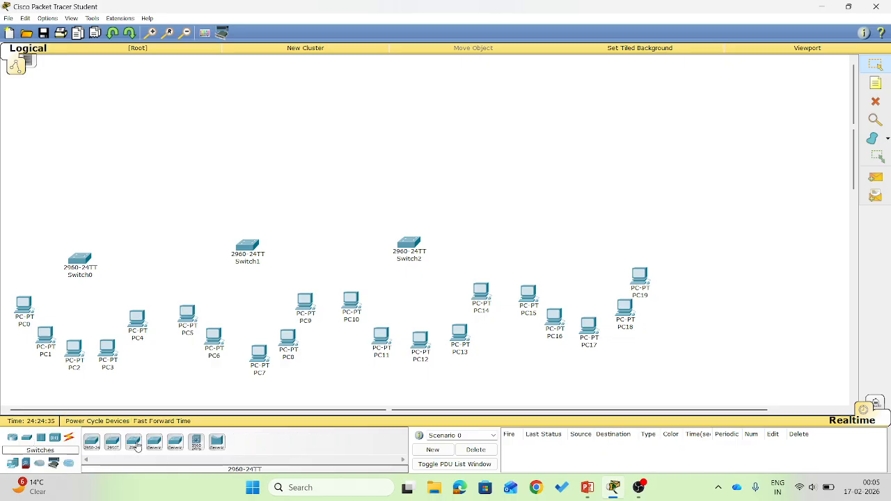
pyautogui.click(133, 441)
pyautogui.click(567, 229)
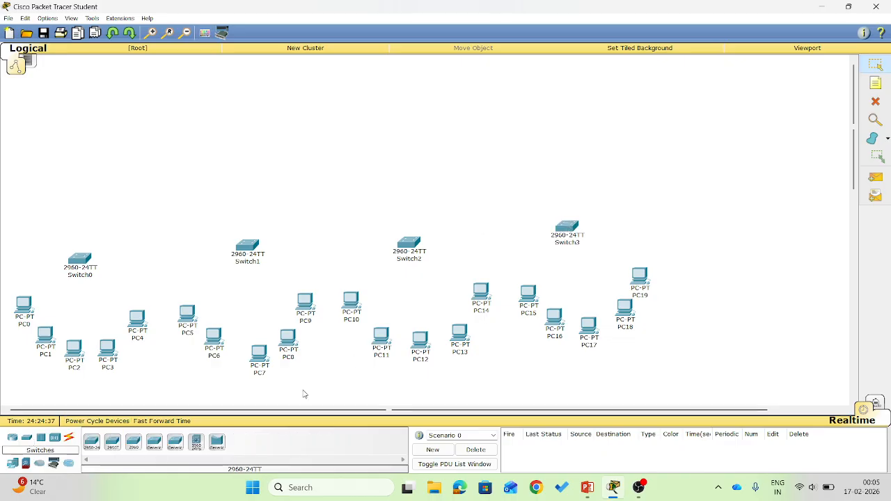
# Place three generic PCs in a descending row to the right of the fourth PC group, starting a fifth group
pyautogui.click(14, 464)
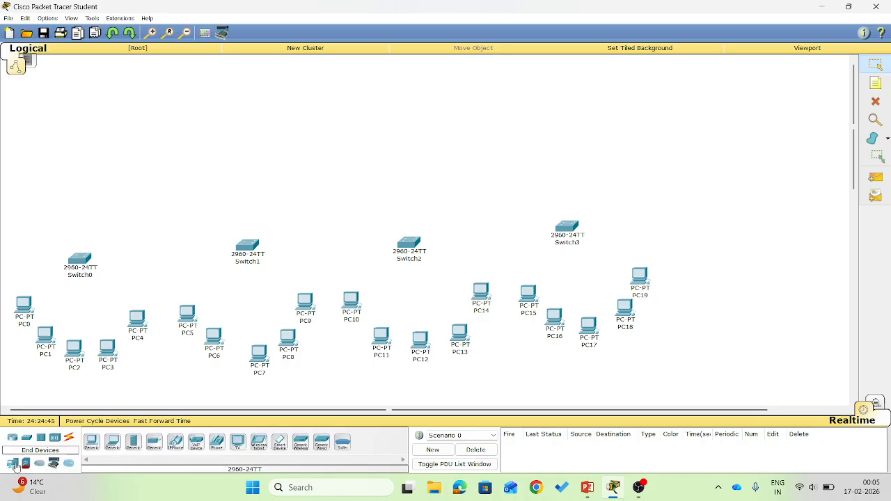
pyautogui.click(88, 444)
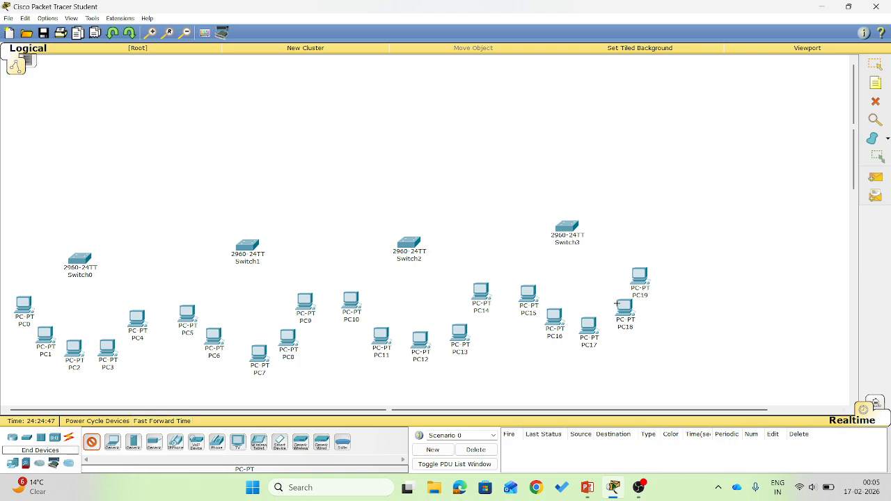
pyautogui.click(692, 258)
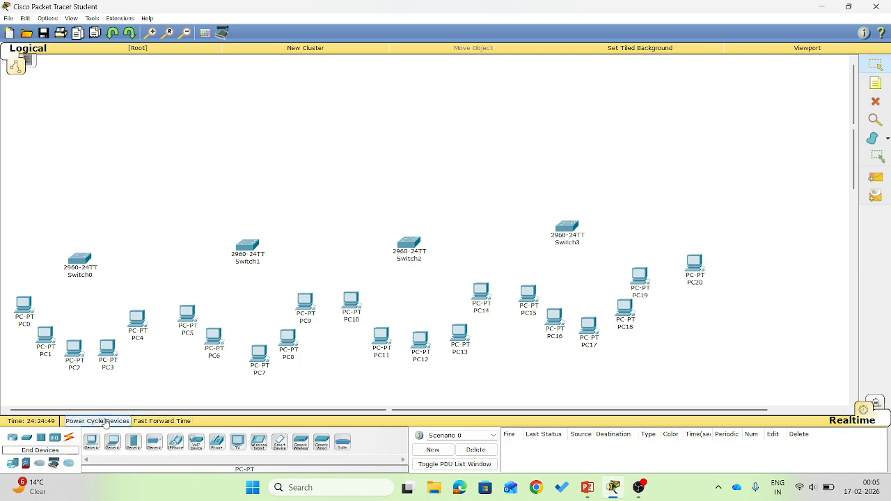
pyautogui.click(93, 441)
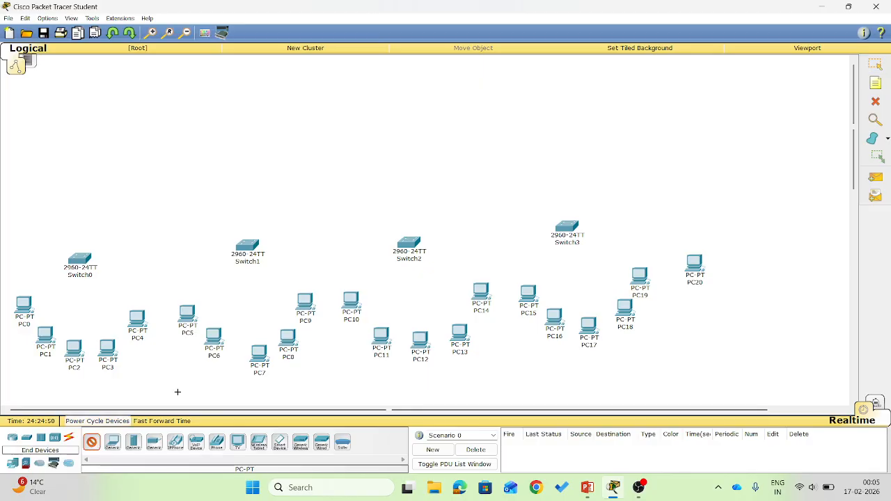
pyautogui.click(718, 296)
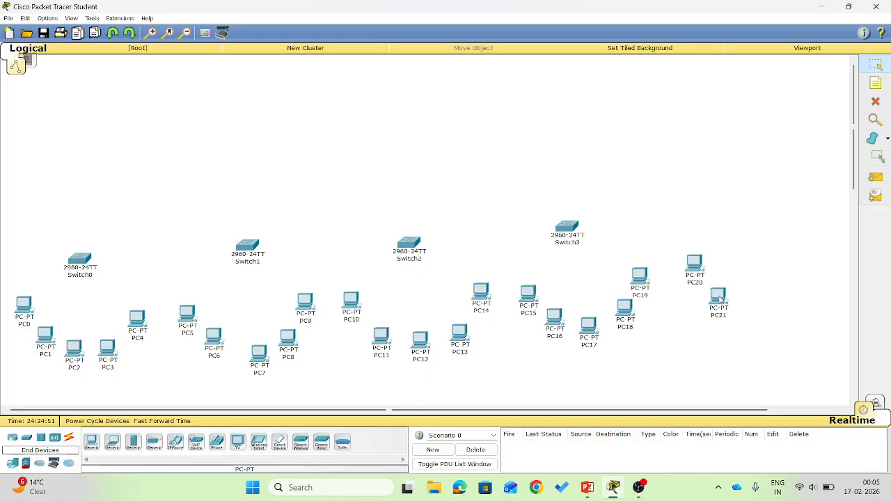
pyautogui.click(91, 443)
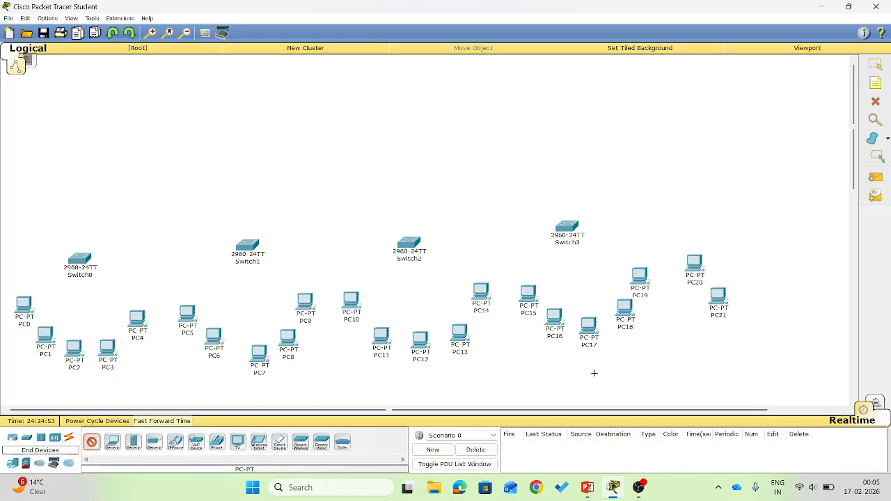
pyautogui.click(748, 315)
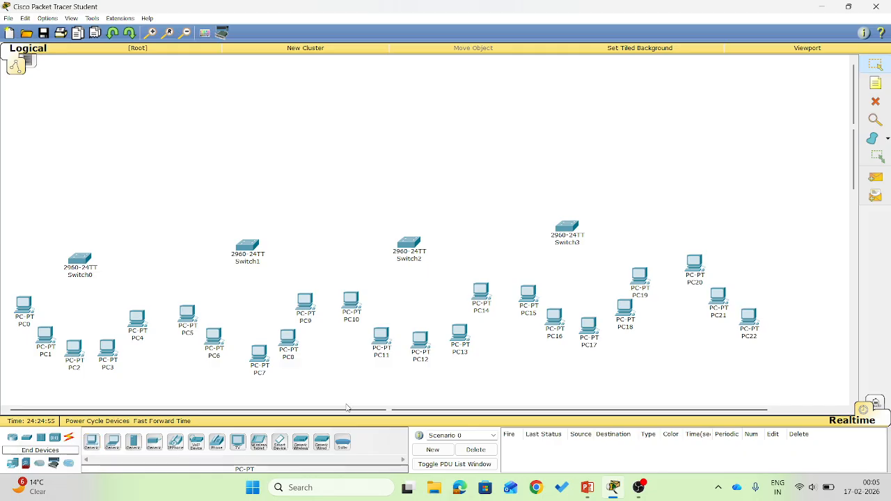
# Complete the fifth group's curve with two generic laptops, rising to the right of its three PCs
pyautogui.click(111, 444)
pyautogui.click(788, 293)
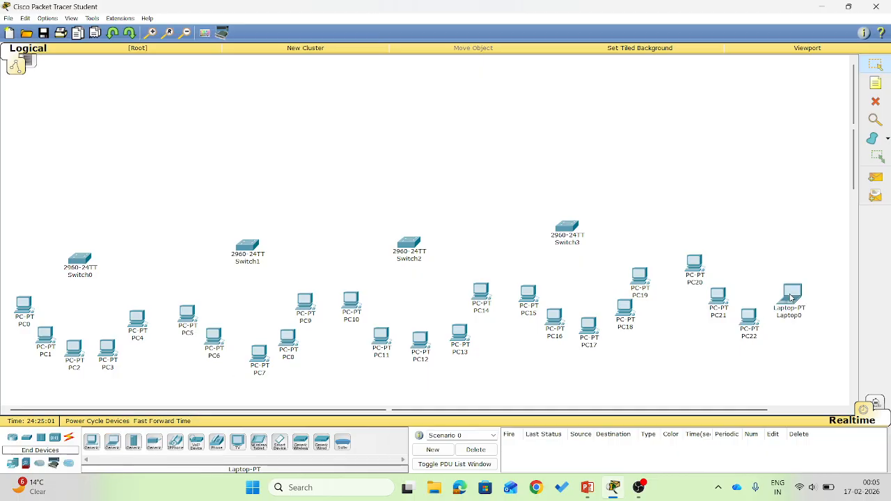
pyautogui.click(112, 442)
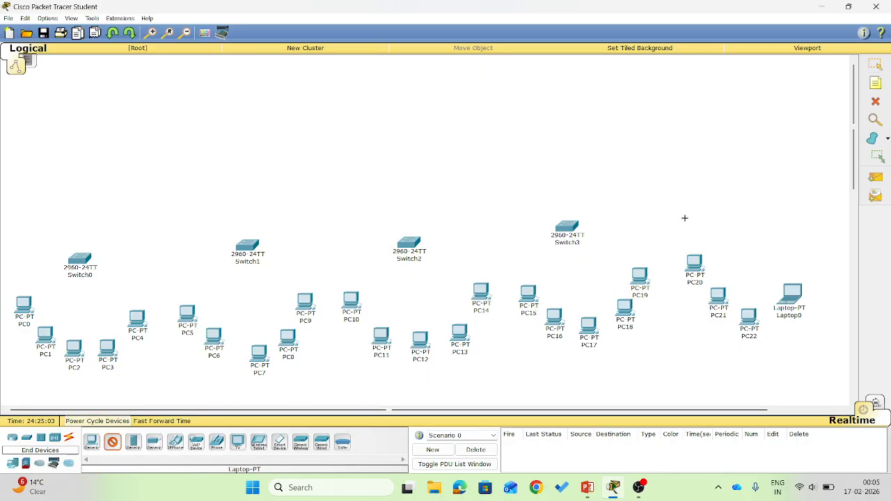
pyautogui.click(817, 254)
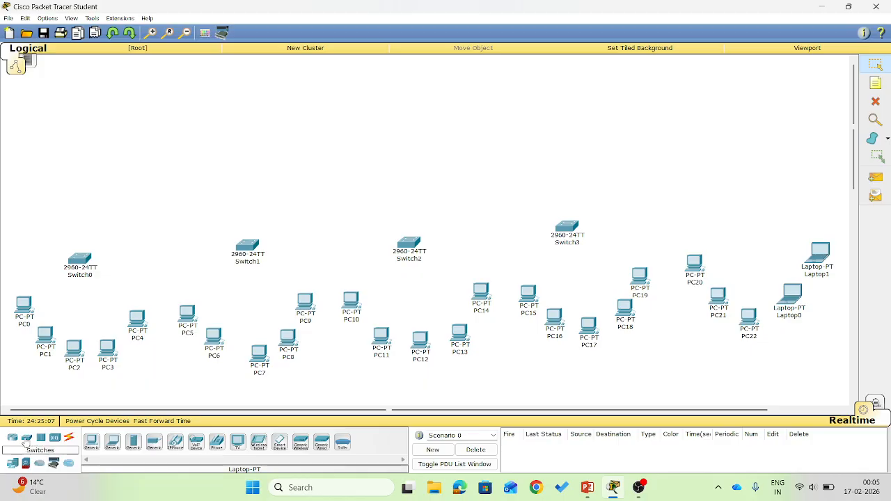
# Place a 2960-24TT switch centrally above the fifth group of three PCs and two laptops
pyautogui.click(26, 445)
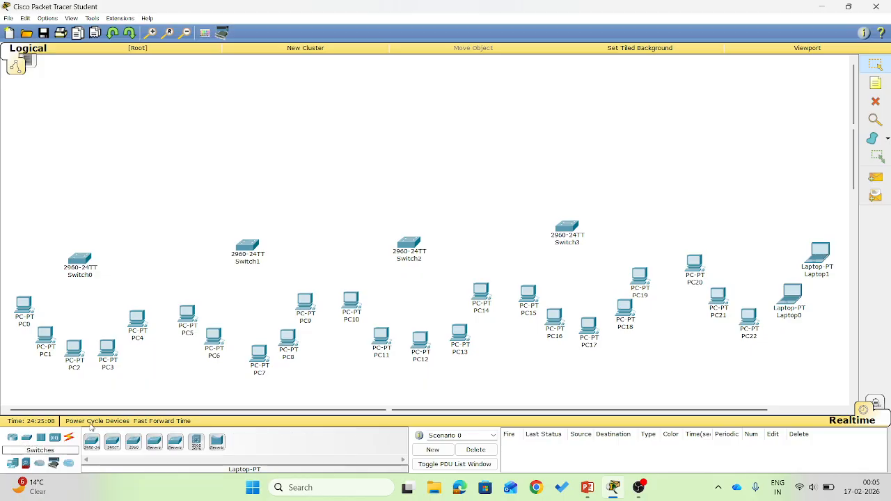
pyautogui.click(137, 445)
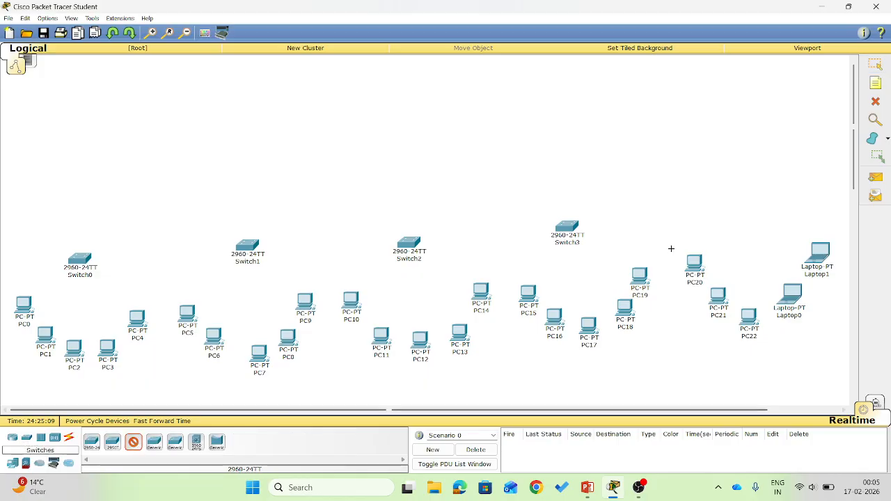
pyautogui.click(760, 215)
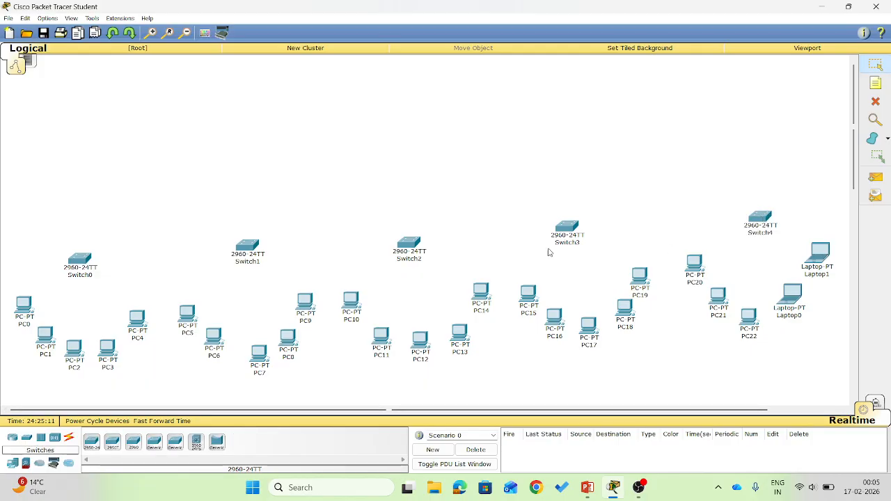
# Connect PC0's FastEthernet0 port to Switch0's FastEthernet0/1 port with a Copper Straight-Through cable
pyautogui.click(69, 439)
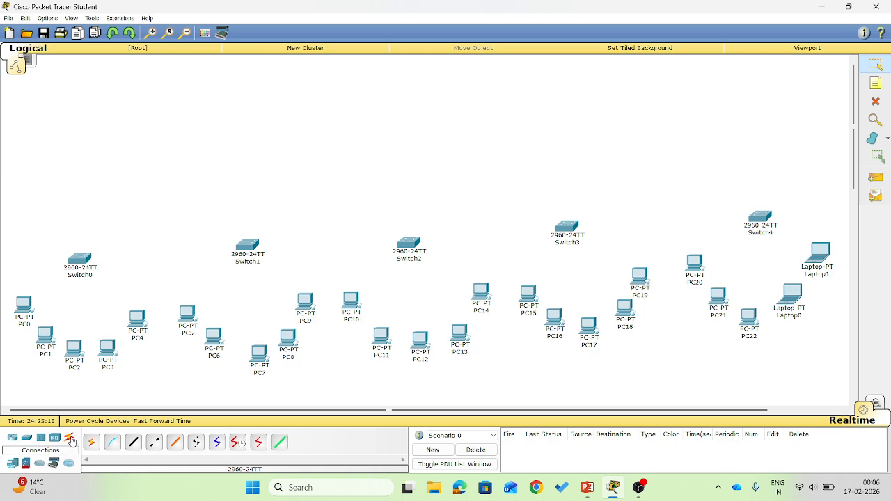
pyautogui.click(134, 446)
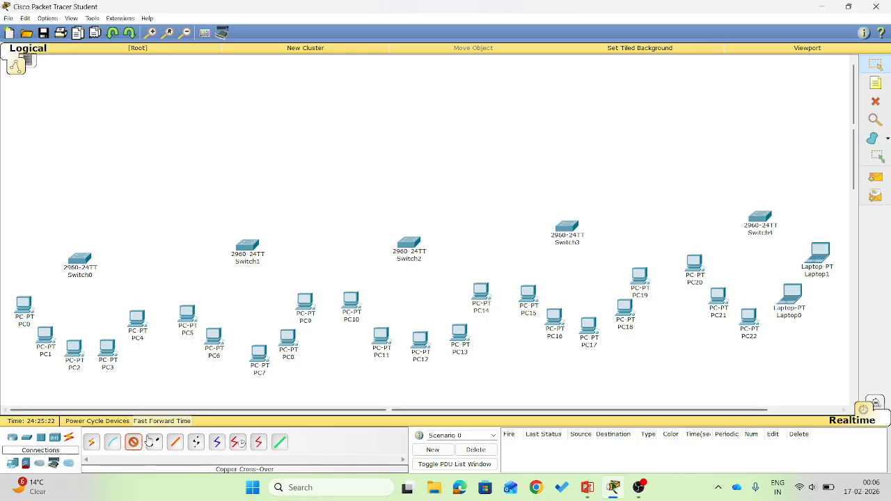
pyautogui.click(25, 309)
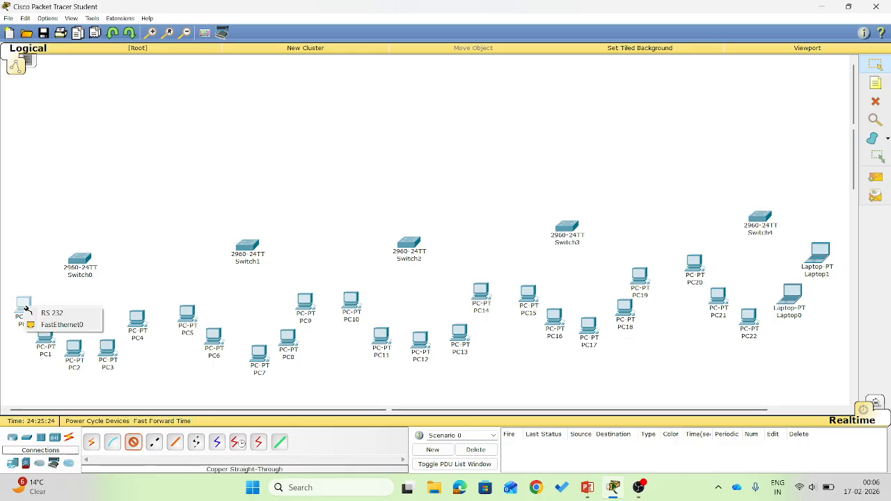
pyautogui.click(57, 325)
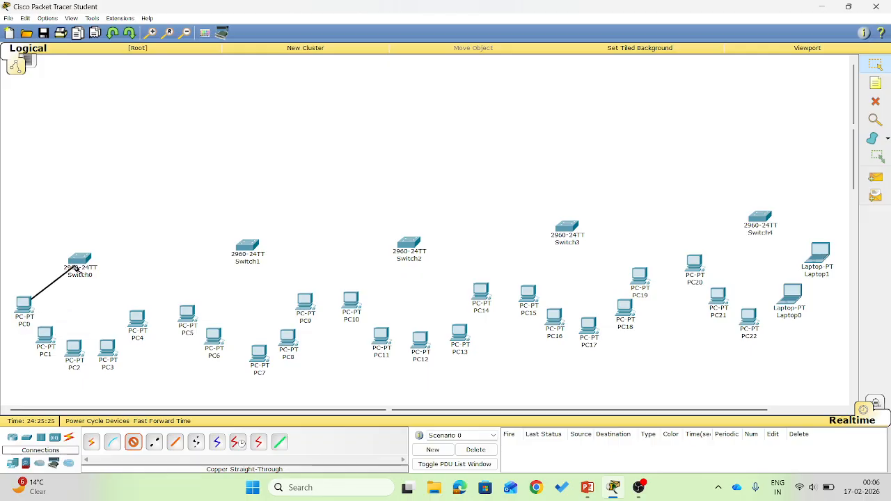
pyautogui.click(80, 259)
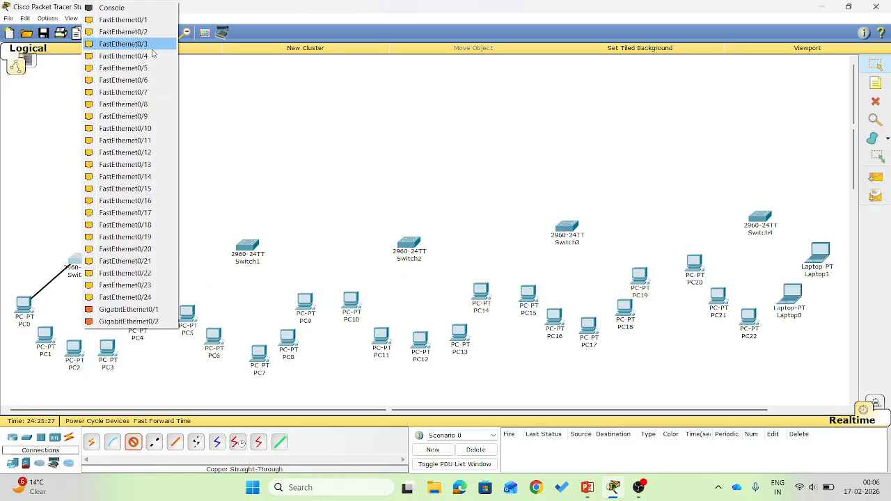
pyautogui.click(125, 19)
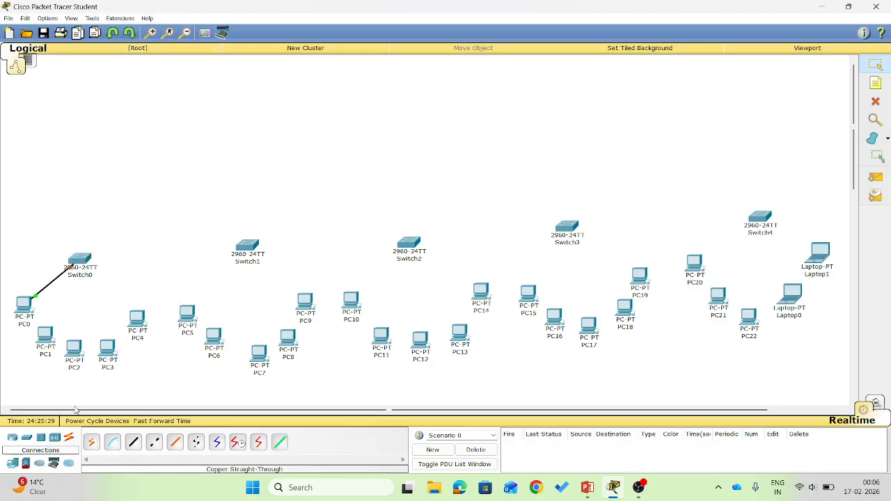
# Connect PC1's FastEthernet0 port to a free FastEthernet port on Switch0 with a Copper Straight-Through cable
pyautogui.click(136, 444)
pyautogui.click(45, 332)
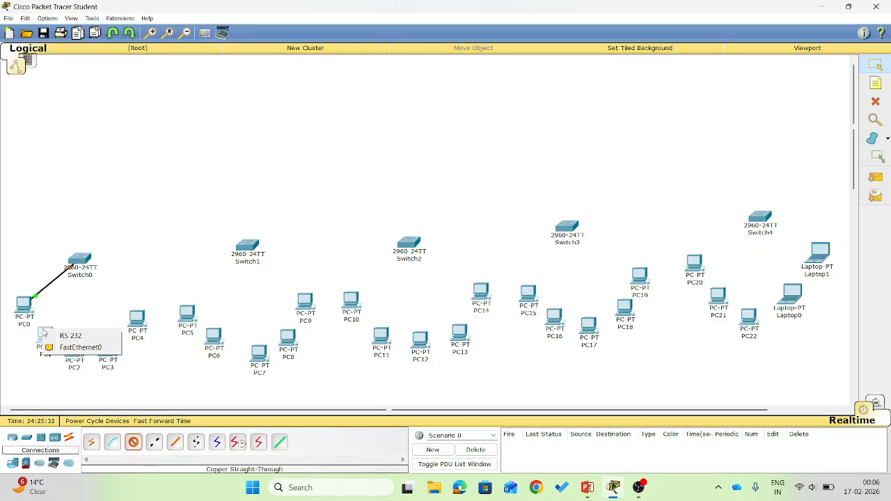
pyautogui.click(74, 348)
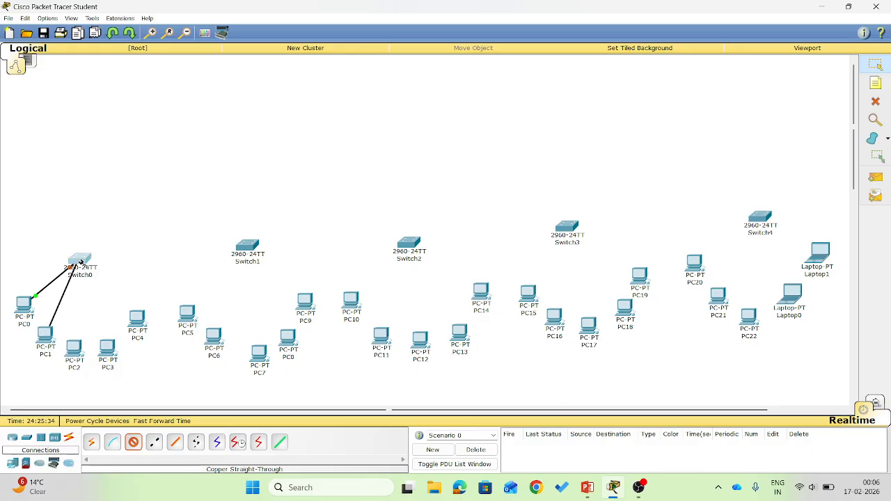
pyautogui.click(78, 260)
pyautogui.click(126, 19)
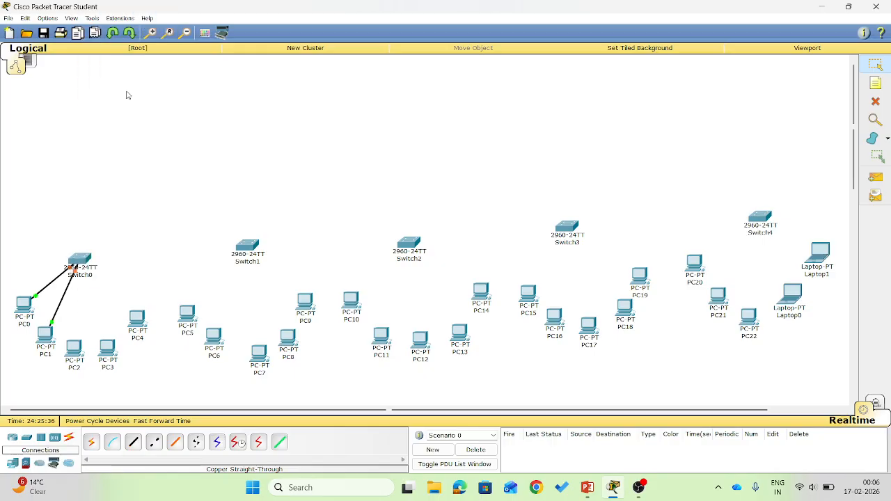
# Connect PC2's FastEthernet0 port to Switch0's FastEthernet0/3 port with a Copper Straight-Through cable
pyautogui.click(135, 443)
pyautogui.click(73, 348)
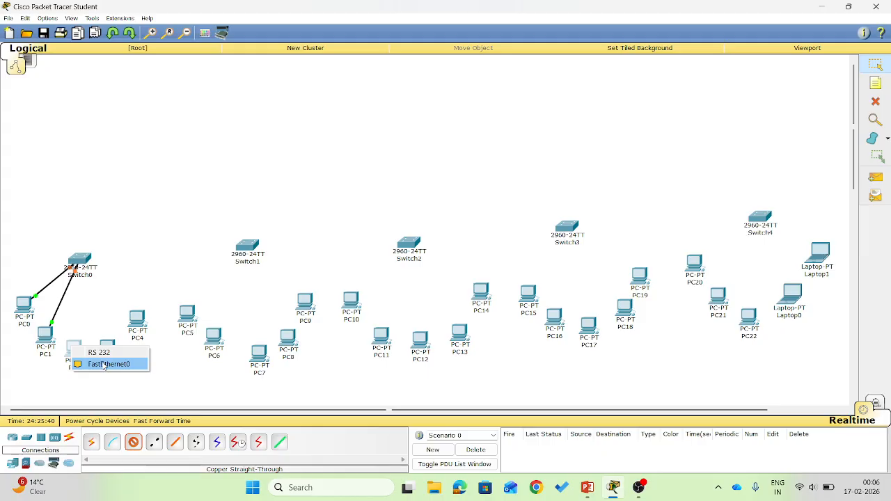
pyautogui.click(101, 364)
pyautogui.click(76, 263)
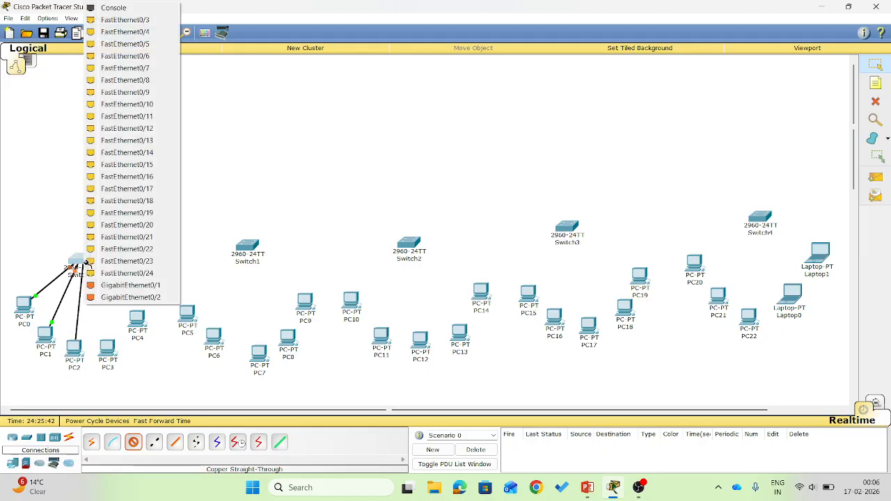
pyautogui.click(133, 19)
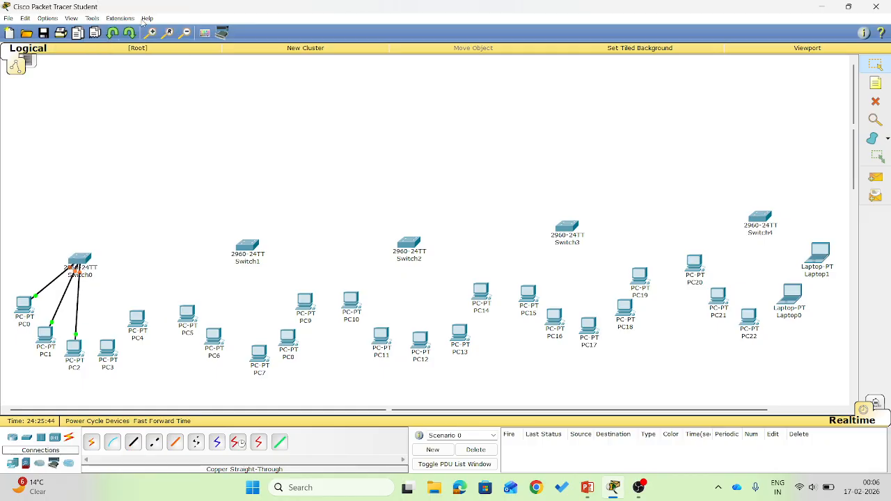
# Try to connect PC3 to Switch0's FastEthernet0/4 port with a Copper Straight-Through cable
pyautogui.click(134, 443)
pyautogui.click(109, 348)
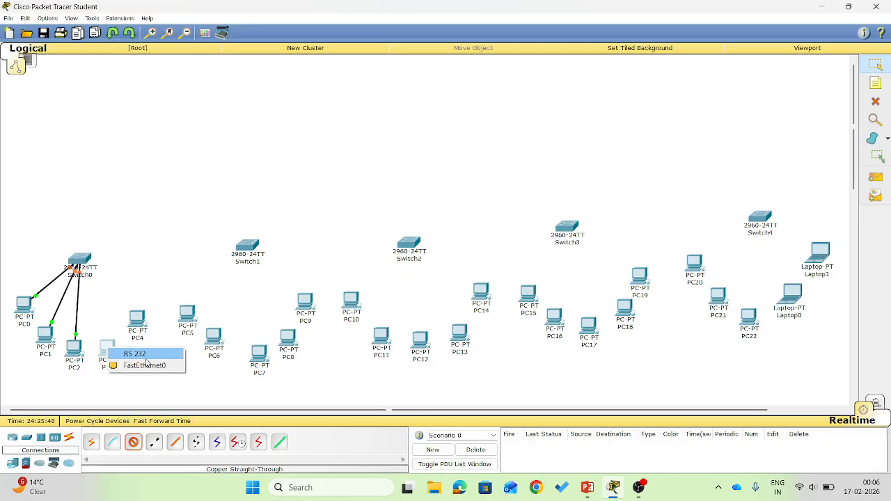
pyautogui.click(147, 364)
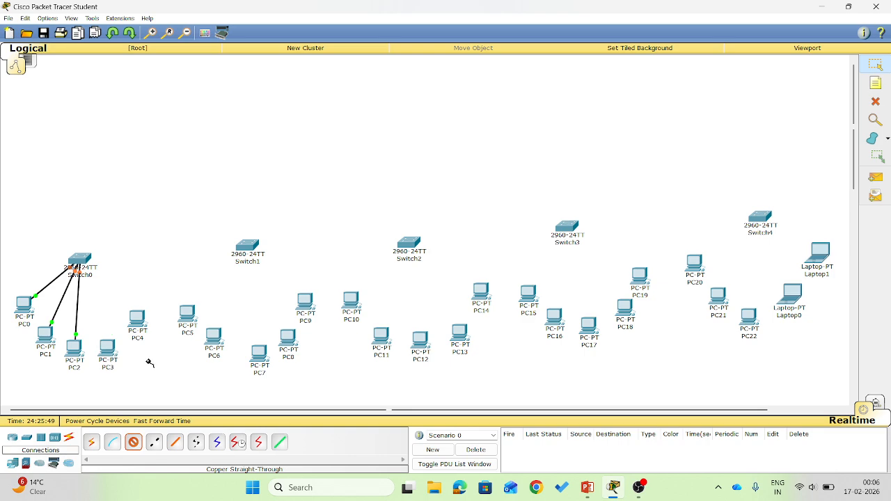
pyautogui.click(108, 348)
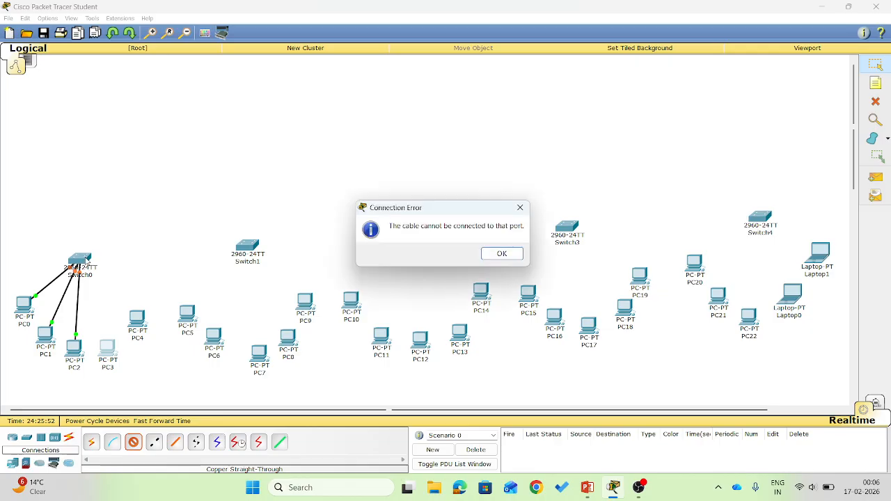
pyautogui.click(501, 254)
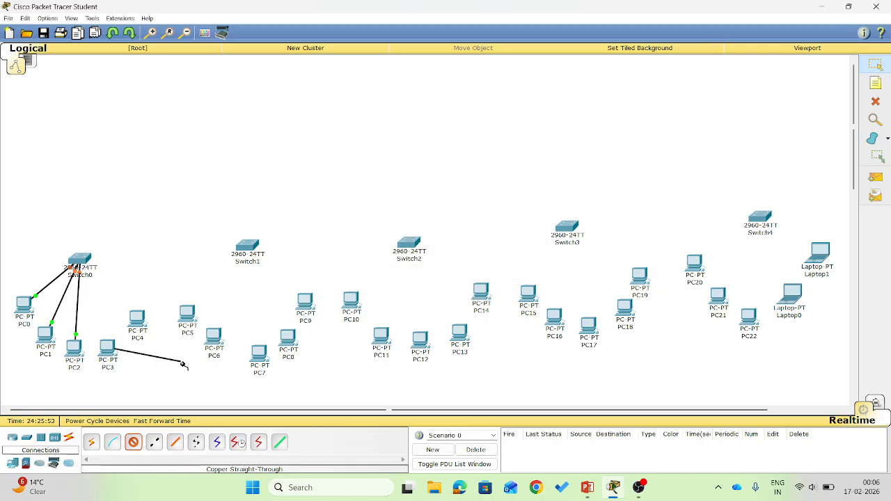
pyautogui.click(86, 262)
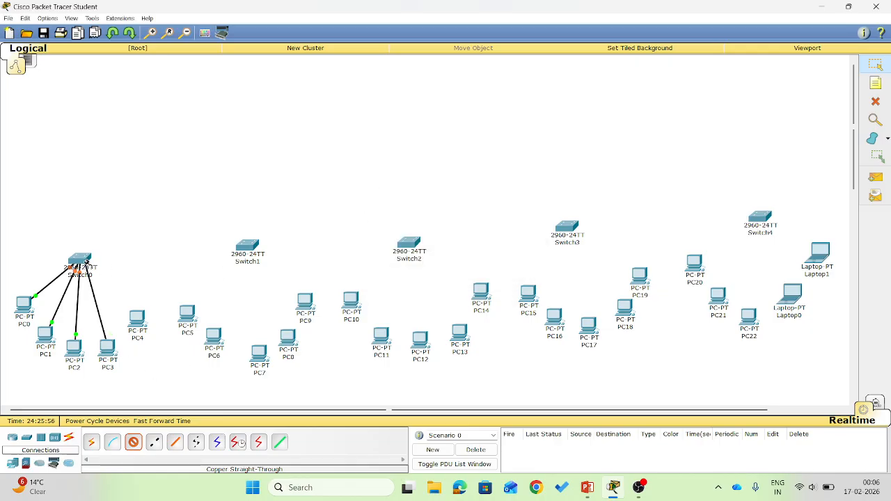
pyautogui.click(86, 262)
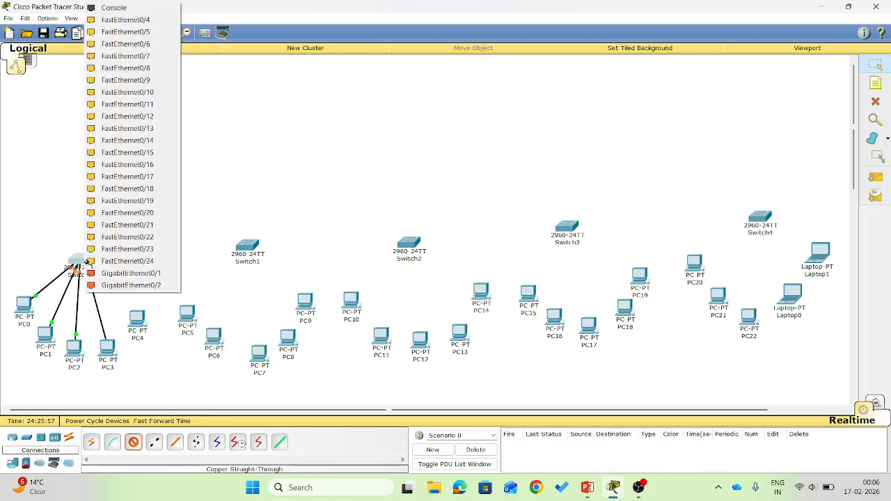
pyautogui.click(130, 21)
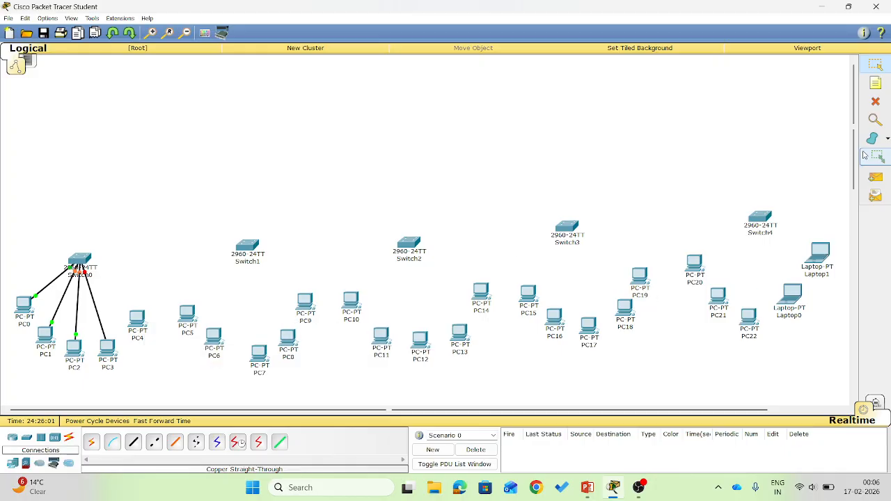
# Delete the cable between PC3 and Switch0
pyautogui.click(875, 103)
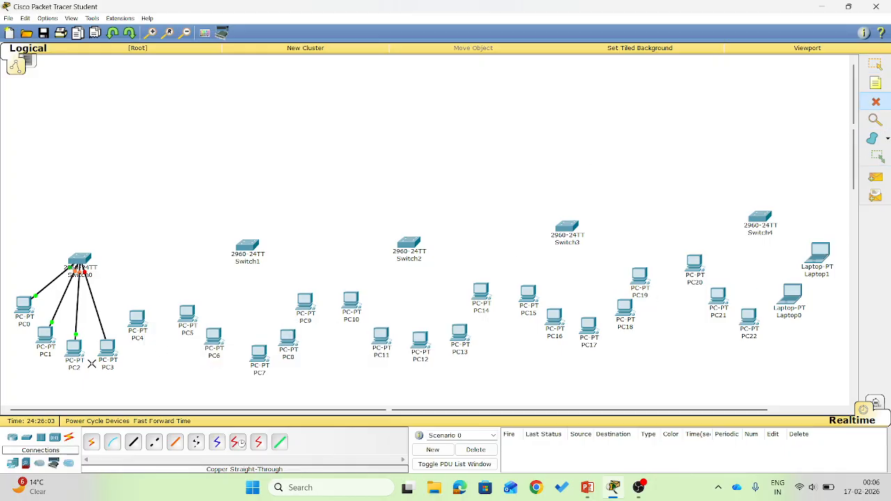
pyautogui.click(98, 315)
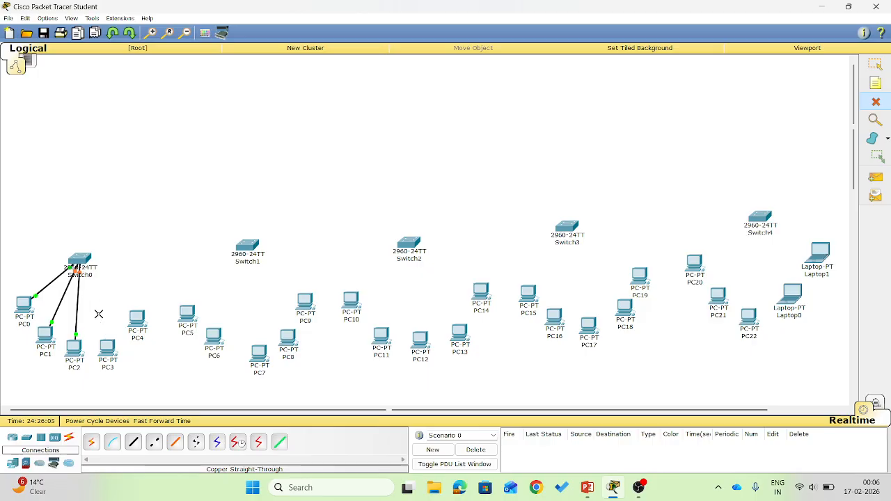
# Connect PC3's FastEthernet0 port to Switch0's FastEthernet0/4 port with a Copper Straight-Through cable
pyautogui.click(133, 442)
pyautogui.click(108, 345)
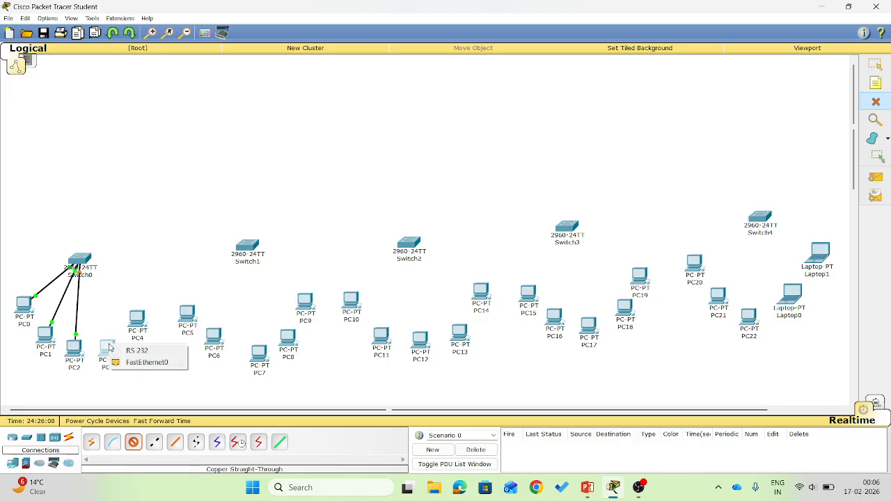
pyautogui.click(148, 363)
pyautogui.click(91, 260)
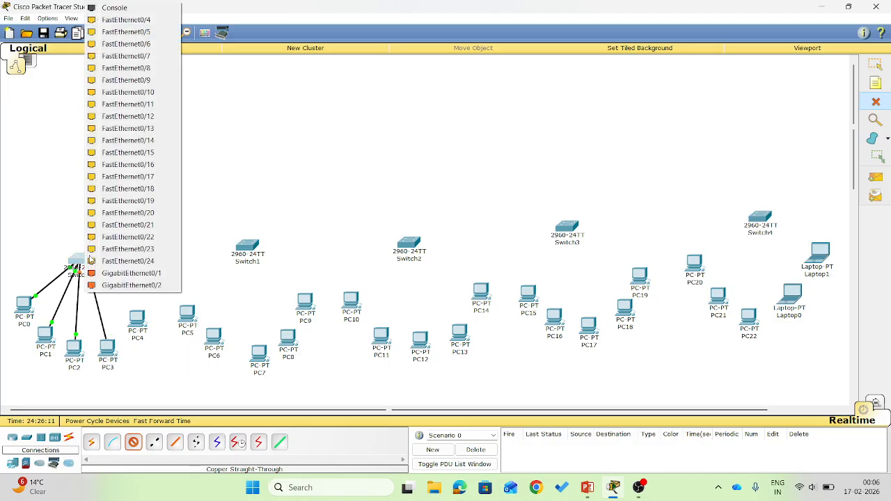
pyautogui.click(140, 20)
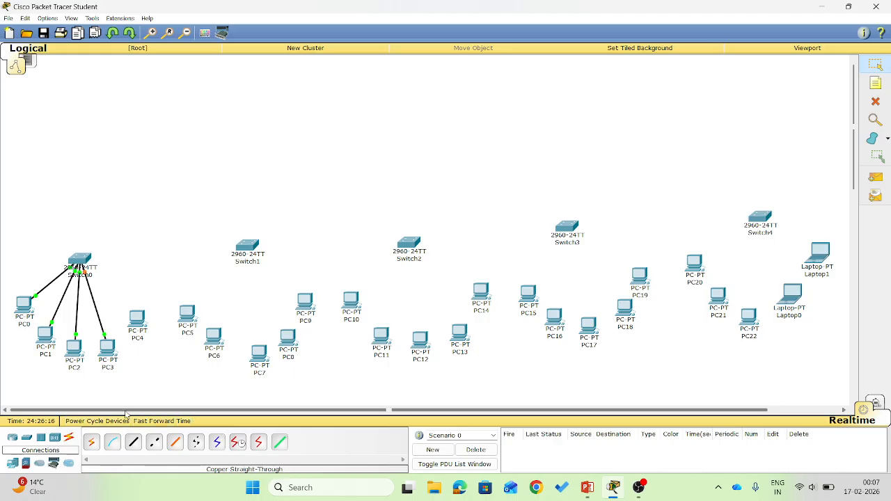
# Connect PC4's FastEthernet0 port to Switch0's FastEthernet0/5 port with a Copper Straight-Through cable
pyautogui.click(132, 442)
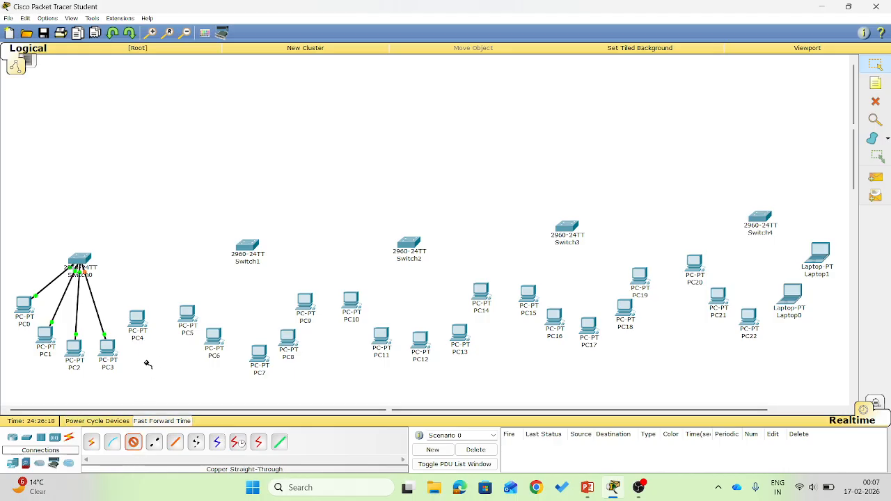
pyautogui.click(136, 318)
pyautogui.click(171, 333)
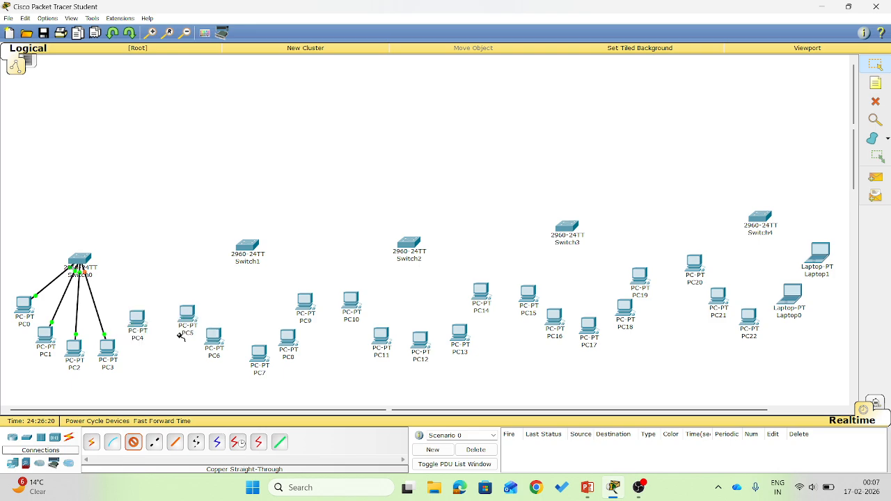
pyautogui.click(84, 259)
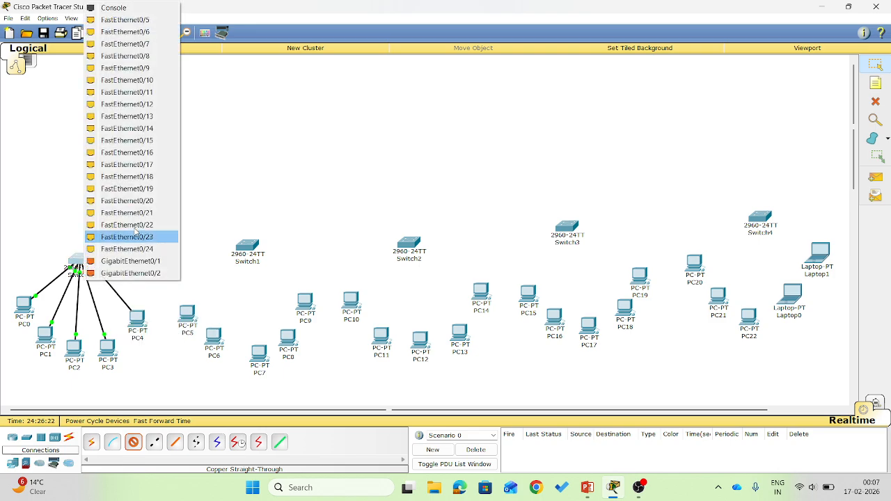
pyautogui.click(132, 19)
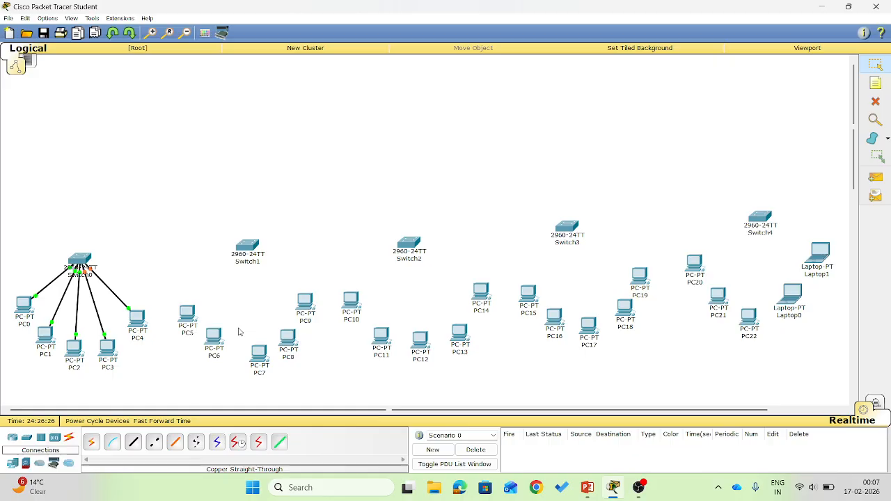
# Connect PC5's FastEthernet0 port to Switch1's FastEthernet0/1 port with a Copper Straight-Through cable
pyautogui.click(134, 444)
pyautogui.click(189, 308)
pyautogui.click(225, 321)
pyautogui.click(247, 247)
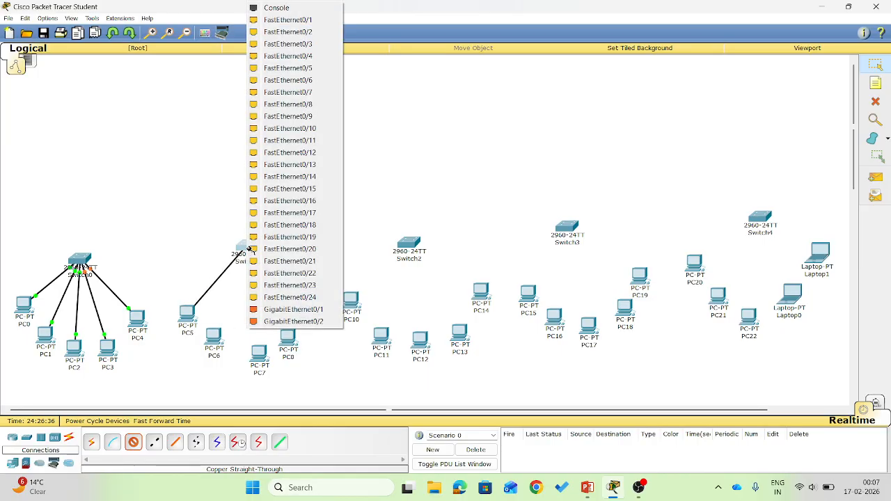
pyautogui.click(317, 20)
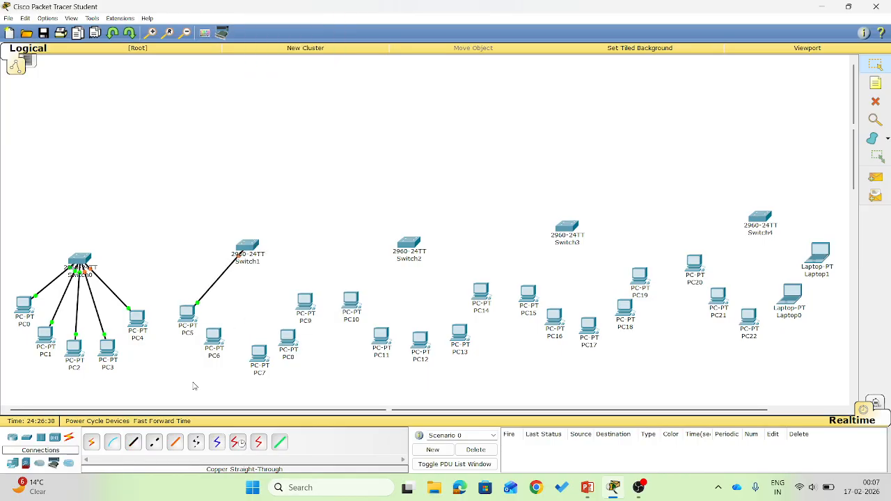
# Connect PC6's FastEthernet0 port to Switch1's FastEthernet0/2 port with a Copper Straight-Through cable
pyautogui.click(135, 446)
pyautogui.click(217, 337)
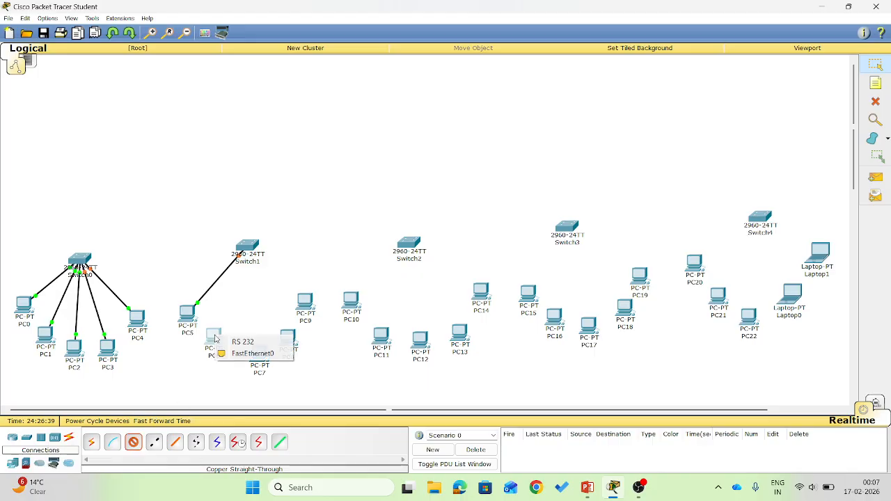
pyautogui.click(254, 353)
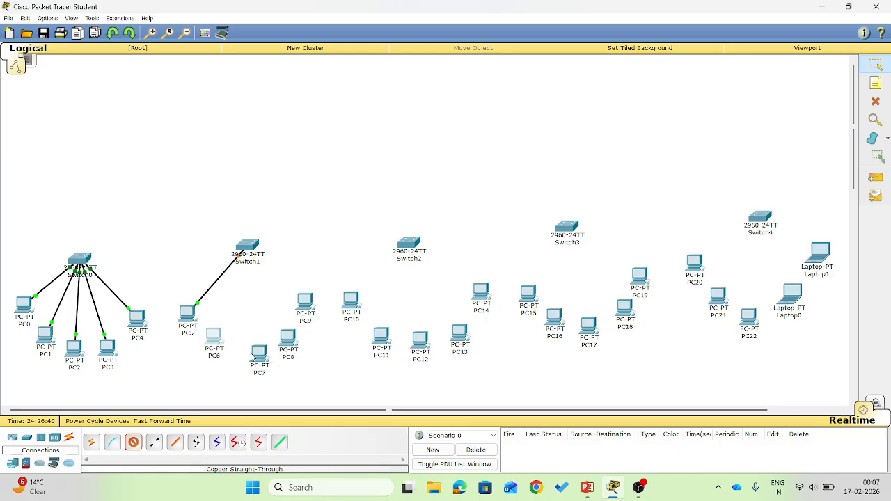
pyautogui.click(248, 248)
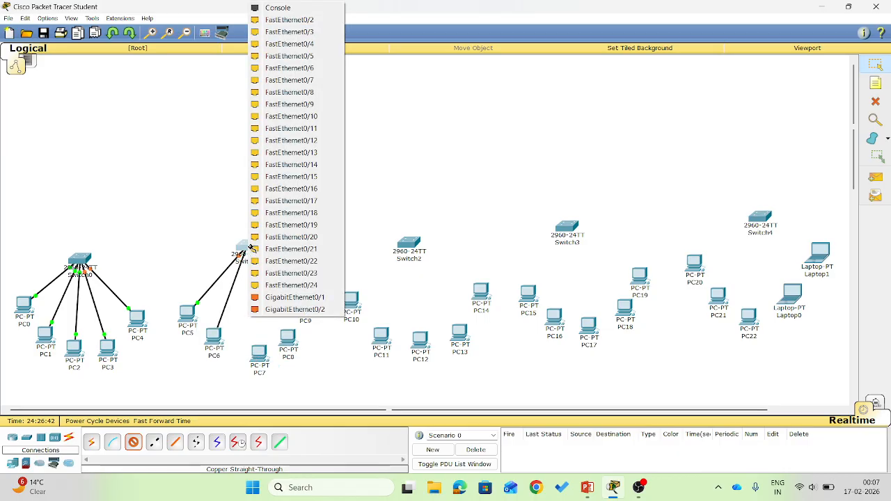
pyautogui.click(308, 20)
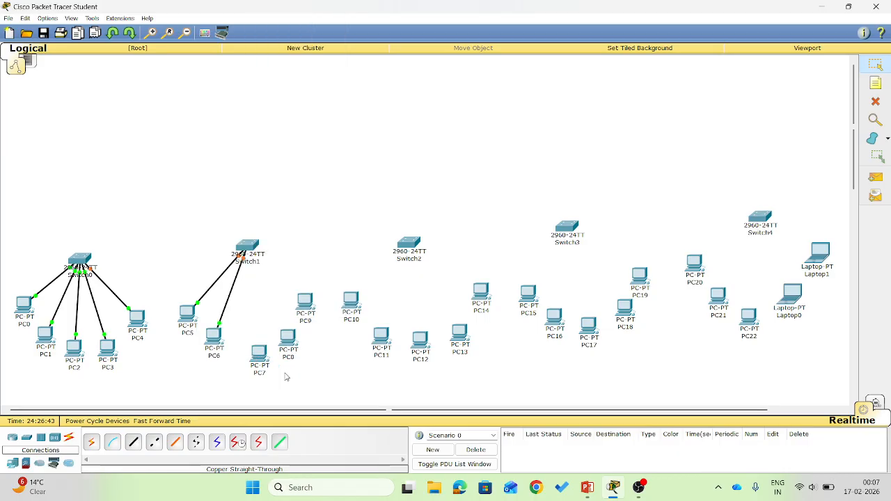
# Connect PC7's FastEthernet0 port to Switch1's FastEthernet0/3 port with a Copper Straight-Through cable
pyautogui.click(133, 442)
pyautogui.click(260, 355)
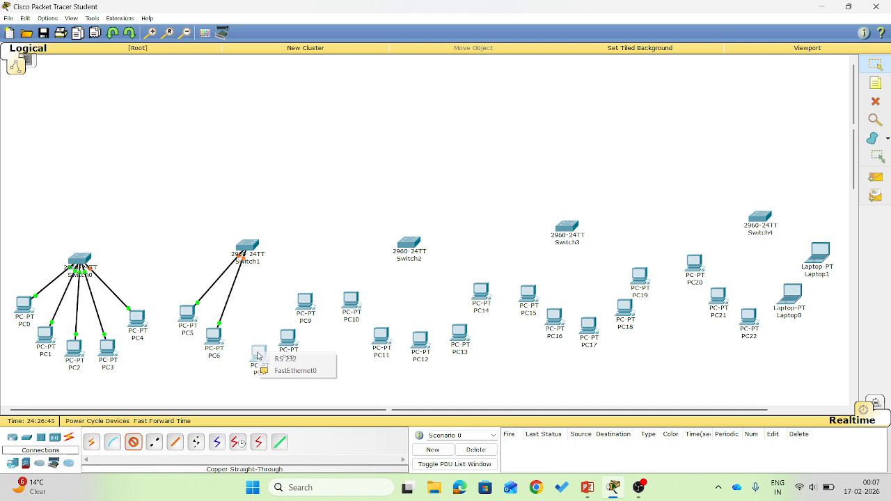
pyautogui.click(303, 374)
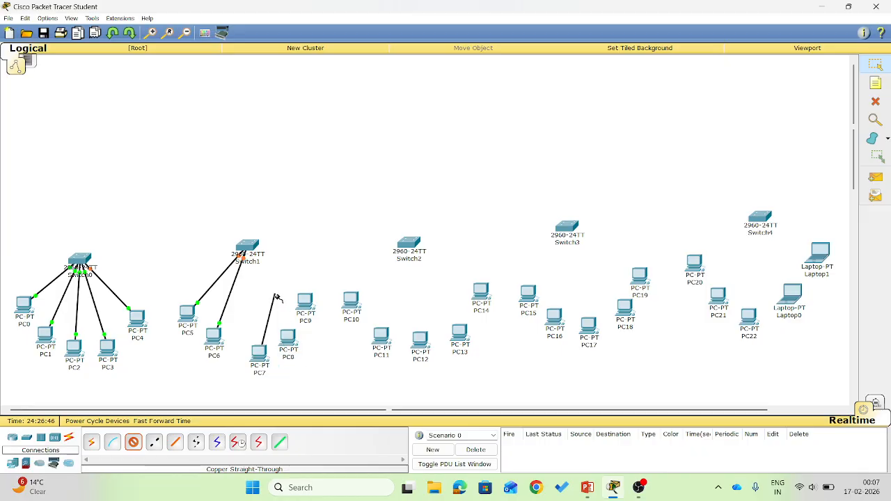
pyautogui.click(248, 247)
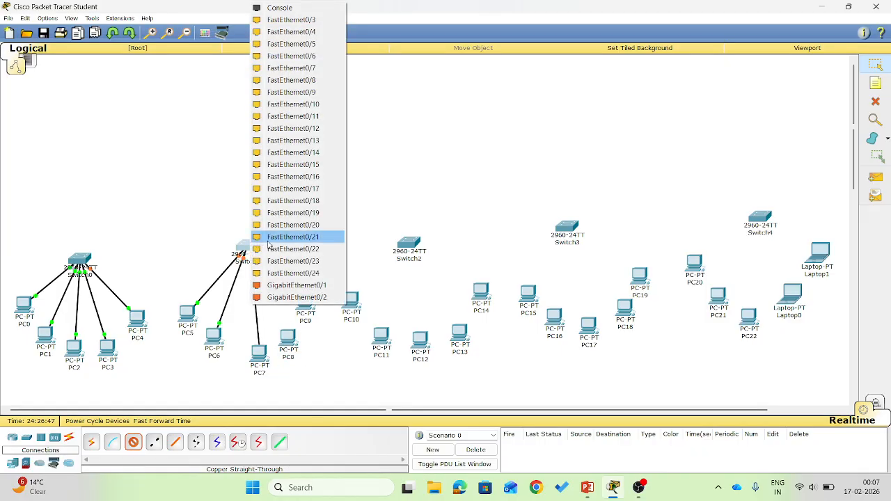
pyautogui.click(304, 21)
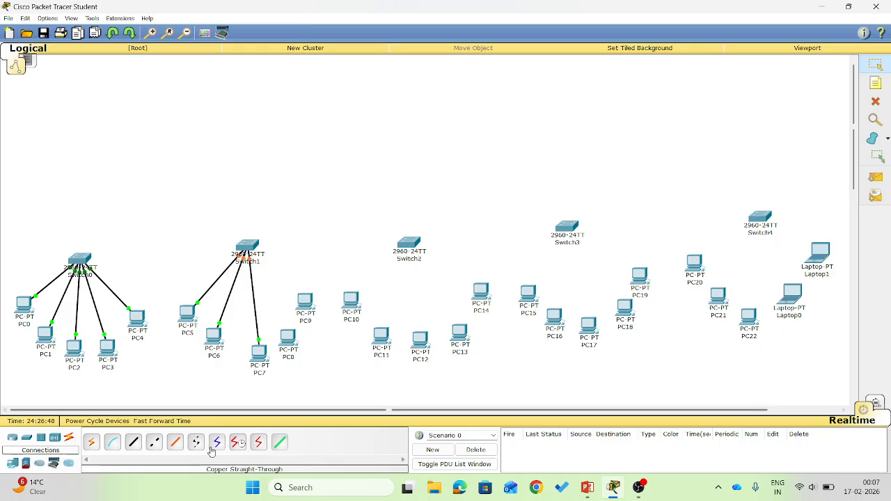
# Connect PC8's FastEthernet0 port to Switch1's FastEthernet0/4 port with a Copper Straight-Through cable
pyautogui.click(134, 442)
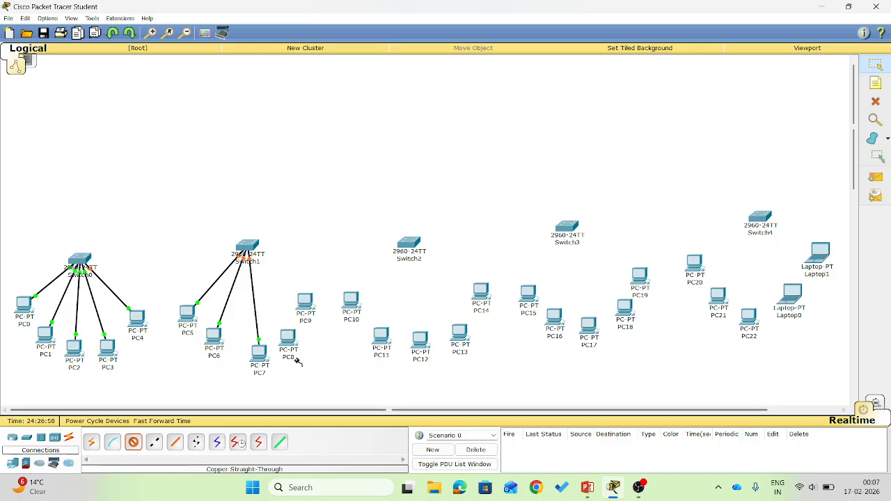
pyautogui.click(289, 337)
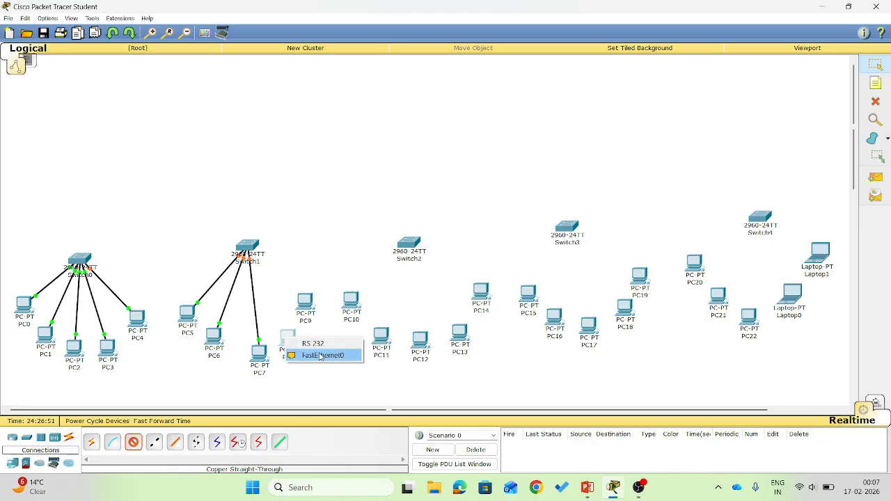
pyautogui.click(320, 356)
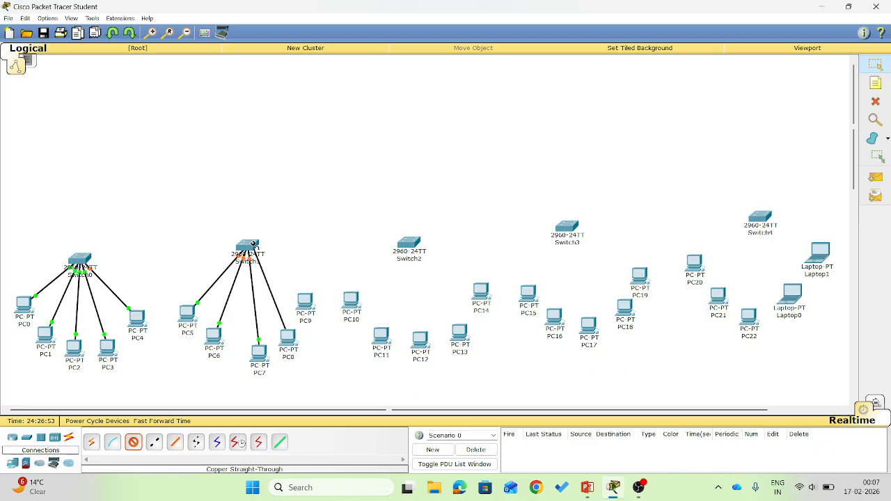
pyautogui.click(251, 244)
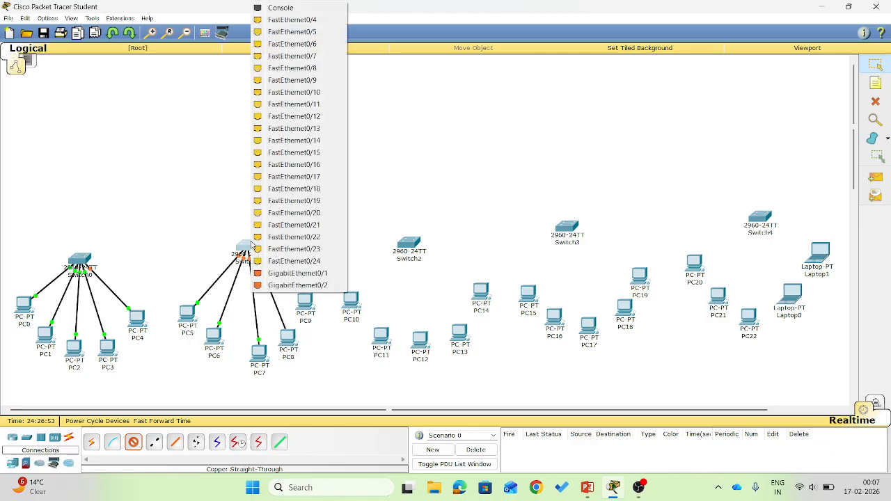
pyautogui.click(306, 20)
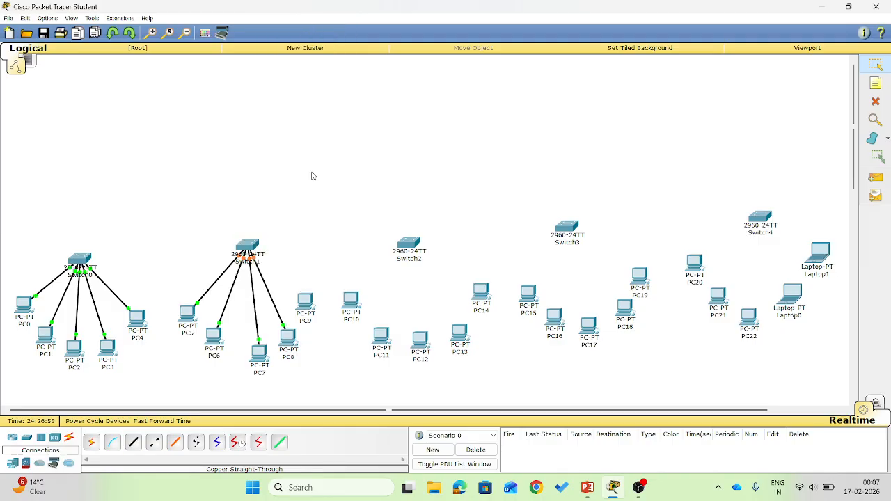
# Connect PC9's FastEthernet0 port to Switch1's FastEthernet0/5 port with a Copper Straight-Through cable
pyautogui.click(133, 442)
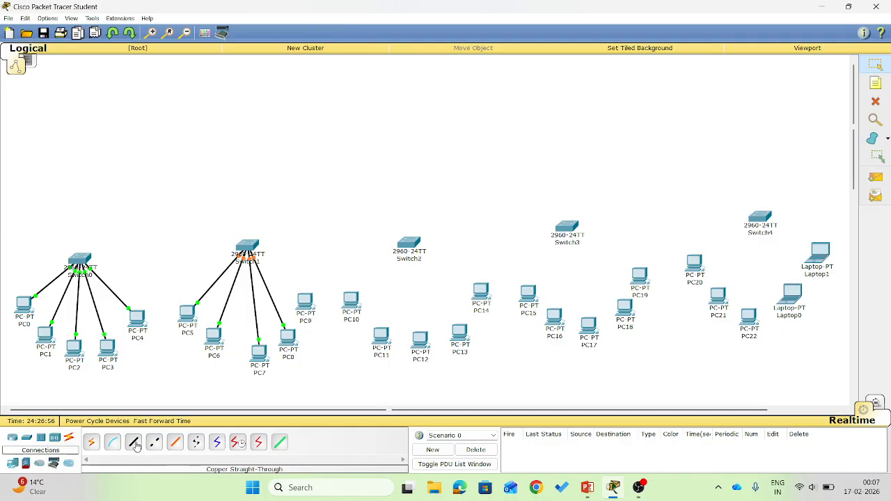
pyautogui.click(303, 300)
pyautogui.click(332, 316)
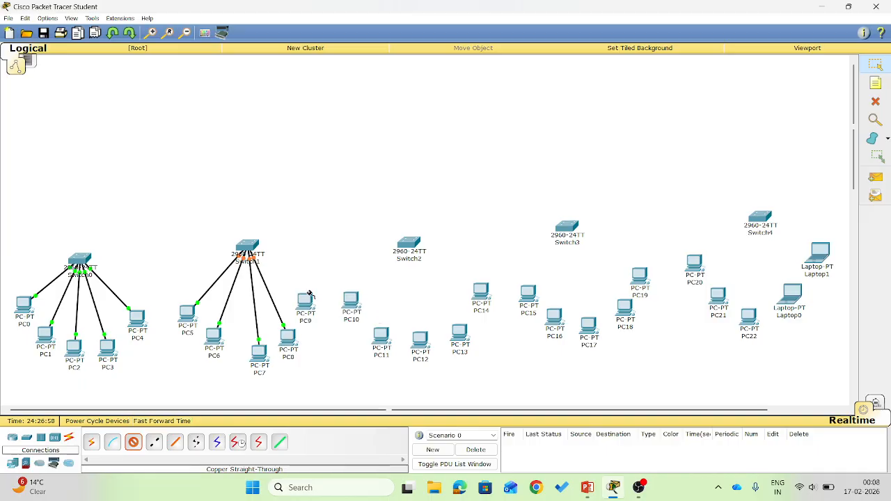
pyautogui.click(253, 243)
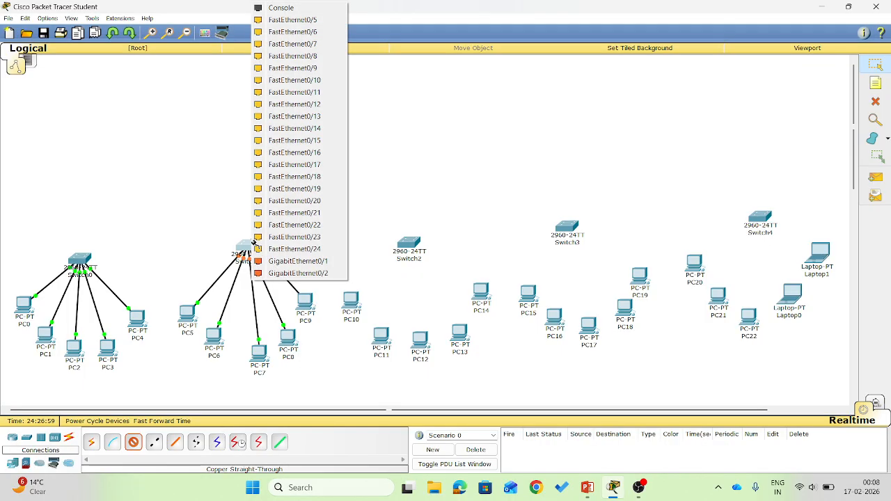
pyautogui.click(303, 26)
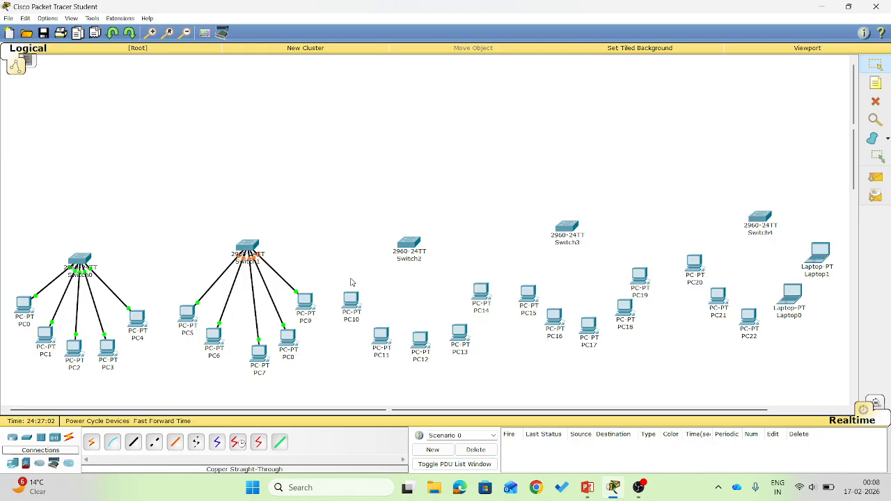
# Connect PC10's FastEthernet0 port to Switch2's FastEthernet0/1 port with a Copper Straight-Through cable
pyautogui.click(133, 449)
pyautogui.click(361, 296)
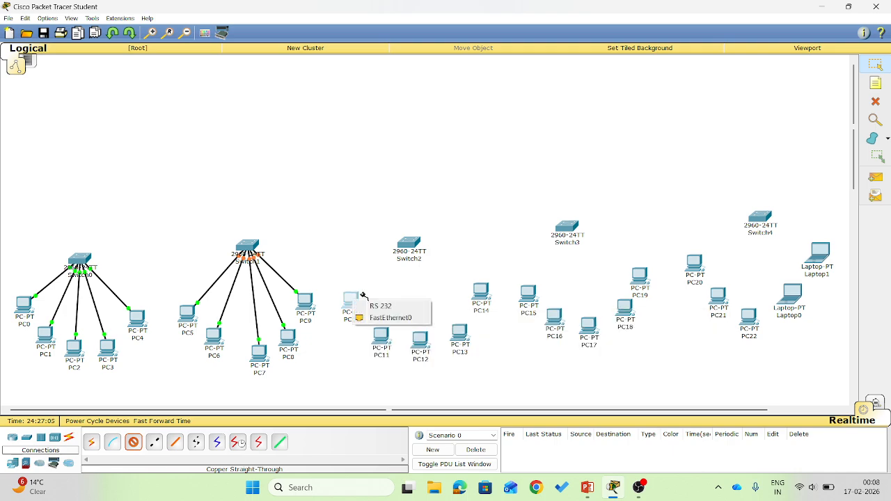
pyautogui.click(389, 319)
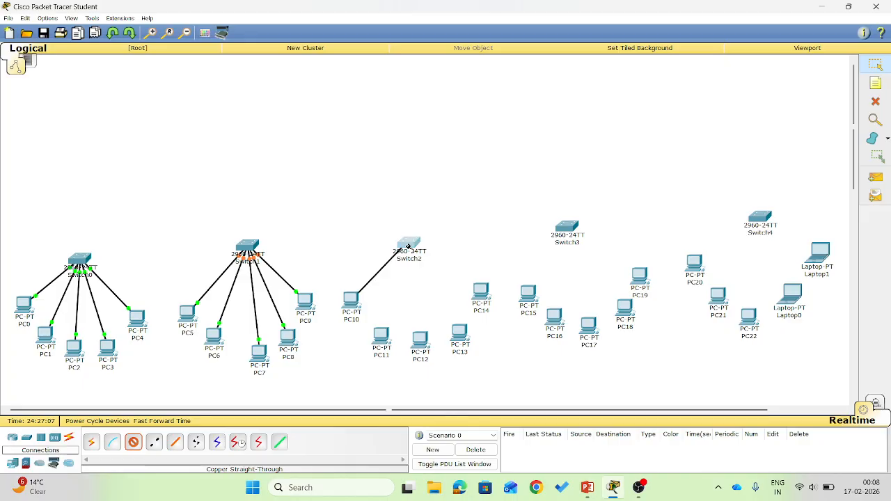
pyautogui.click(408, 247)
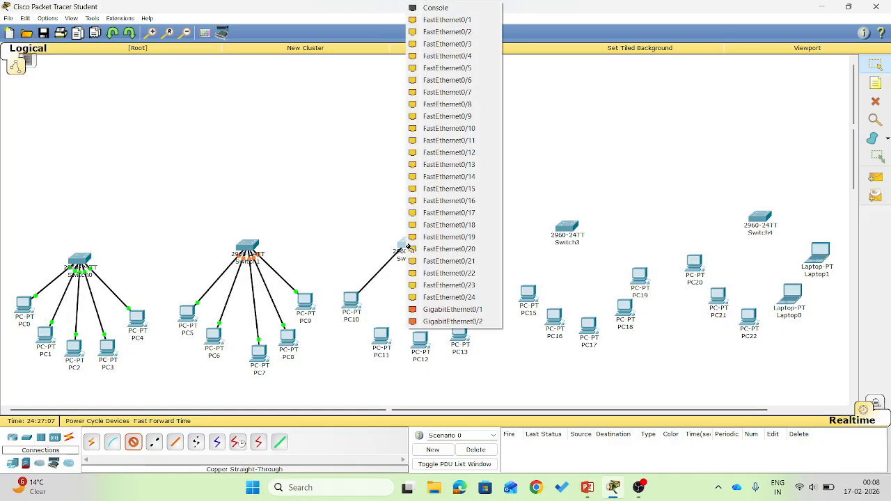
pyautogui.click(446, 21)
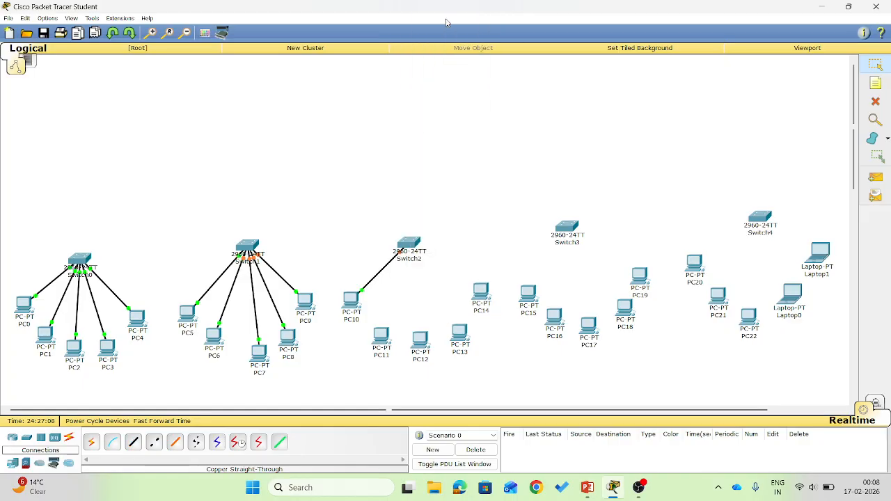
# Connect PC11's FastEthernet0 port to Switch2's FastEthernet0/2 port with a Copper Straight-Through cable
pyautogui.click(135, 445)
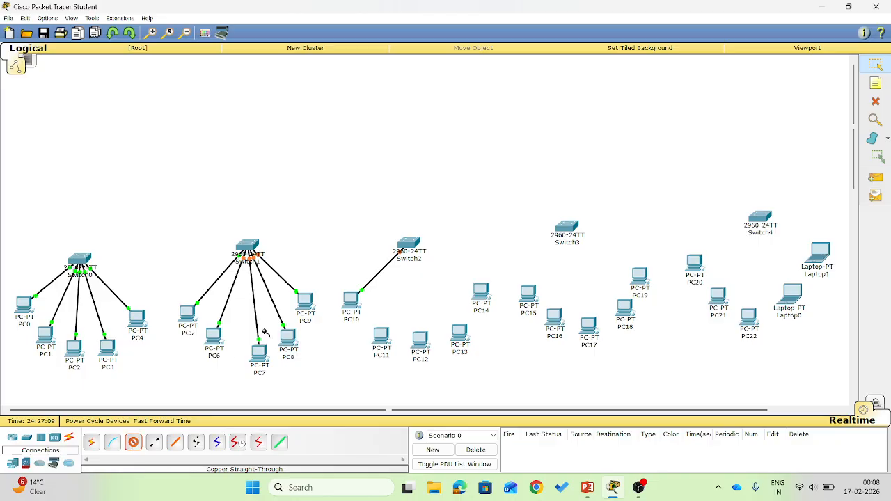
pyautogui.click(384, 334)
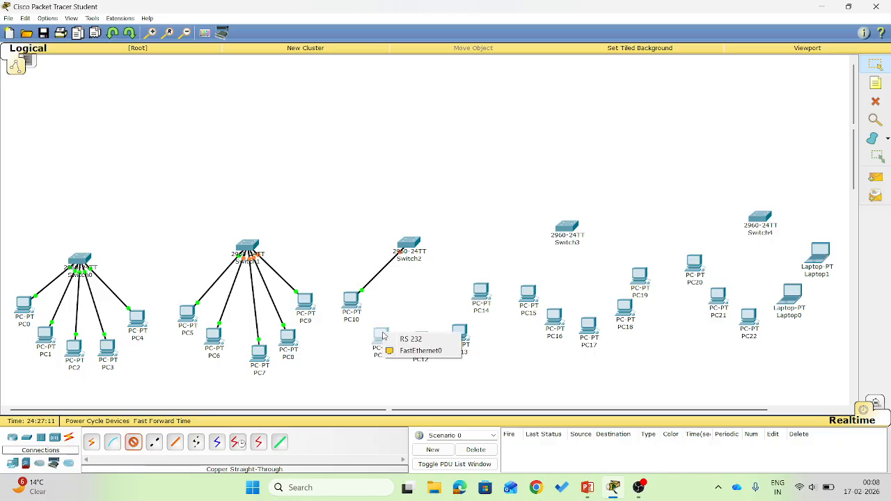
pyautogui.click(419, 351)
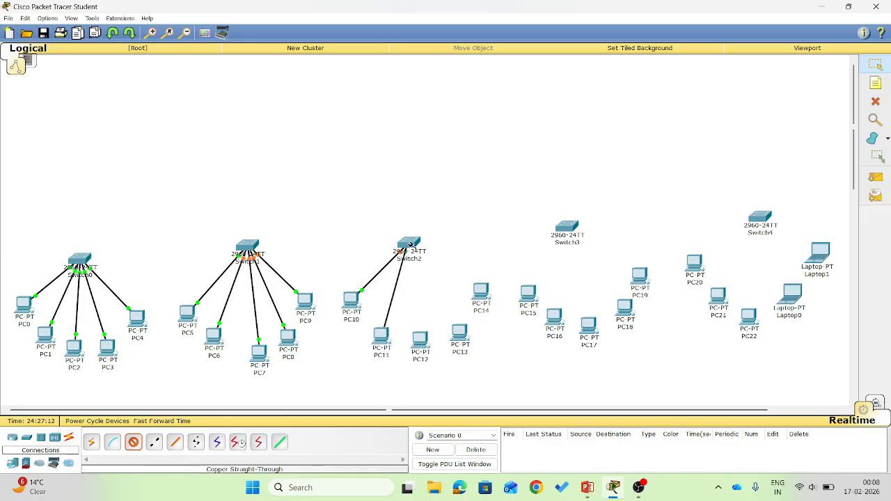
pyautogui.click(410, 245)
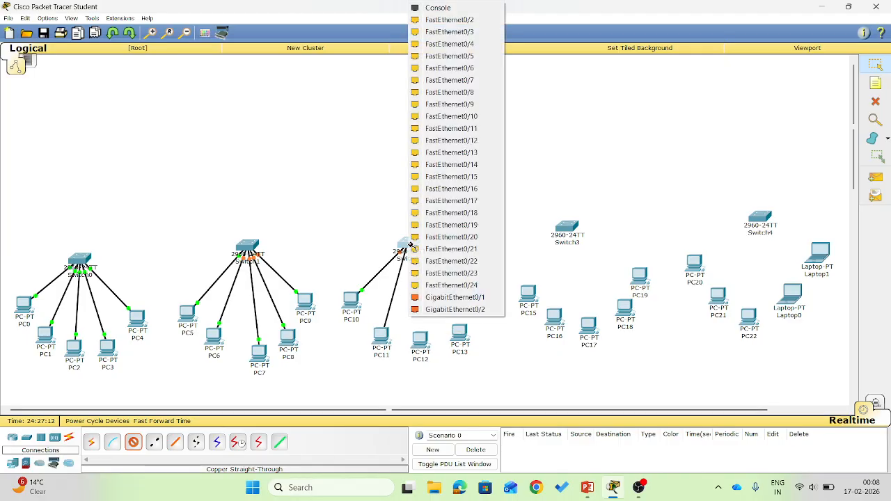
pyautogui.click(452, 25)
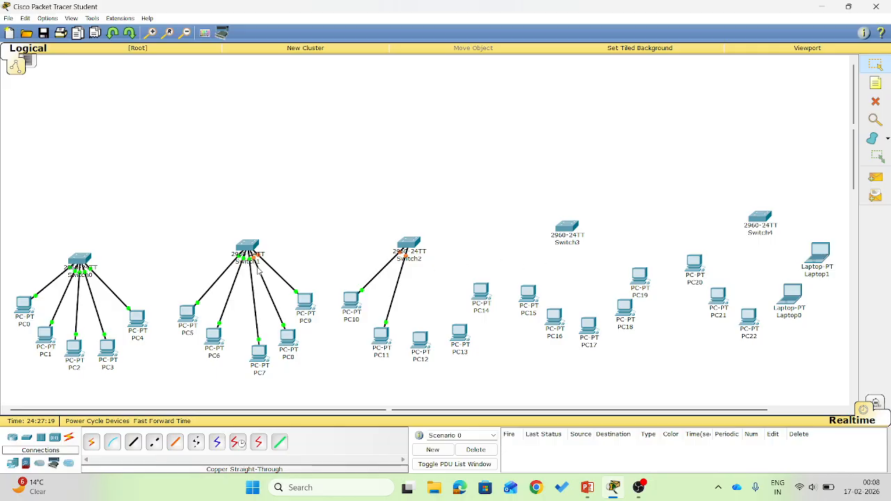
# Connect PC12's FastEthernet0 port to Switch2's FastEthernet0/3 port with a Copper Straight-Through cable
pyautogui.click(130, 445)
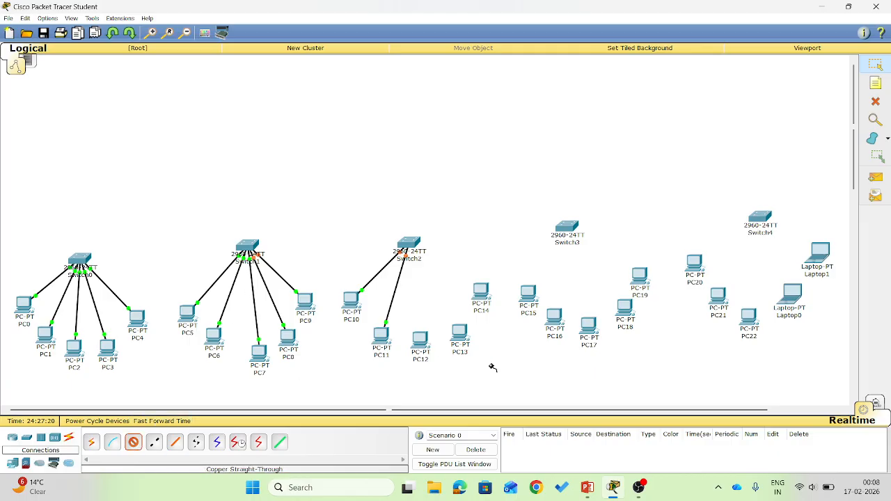
pyautogui.click(420, 340)
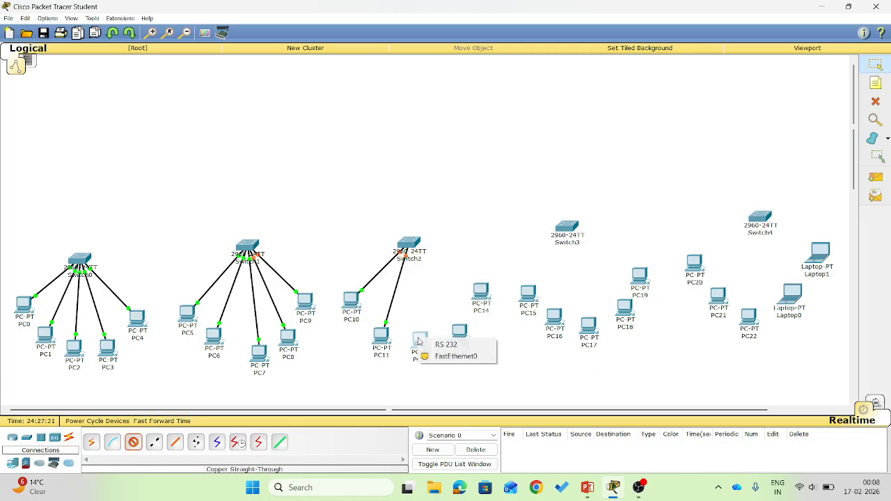
pyautogui.click(453, 356)
pyautogui.click(412, 245)
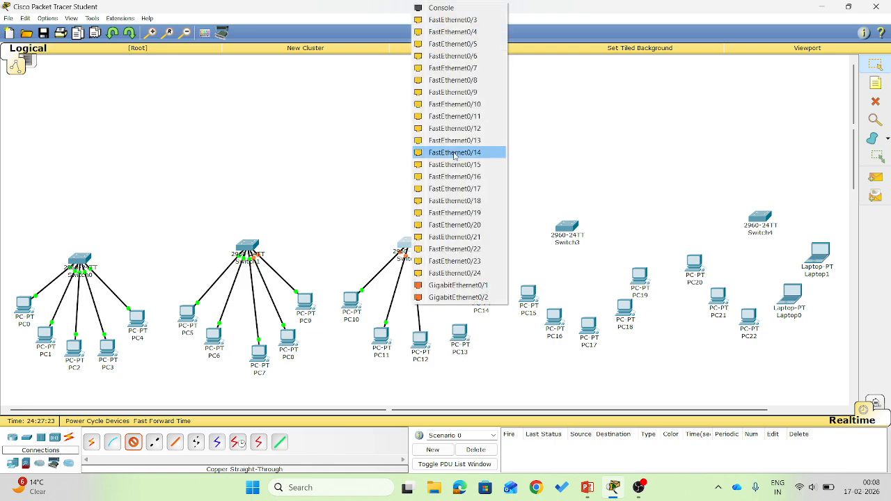
pyautogui.click(465, 22)
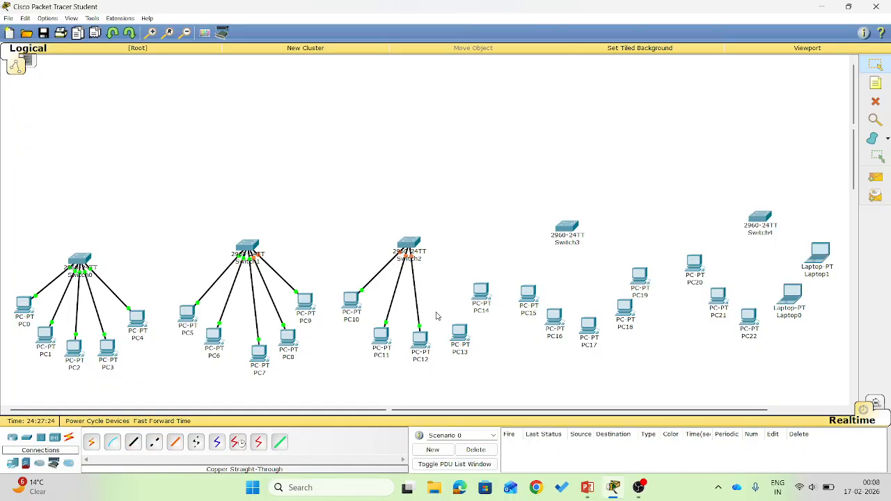
# Connect PC13's FastEthernet0 port to Switch2's FastEthernet0/4 port with a Copper Straight-Through cable
pyautogui.click(134, 444)
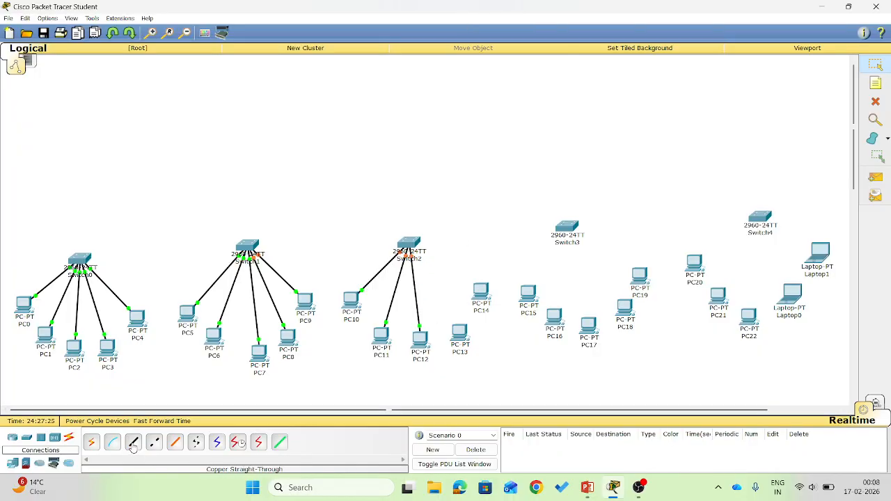
pyautogui.click(458, 333)
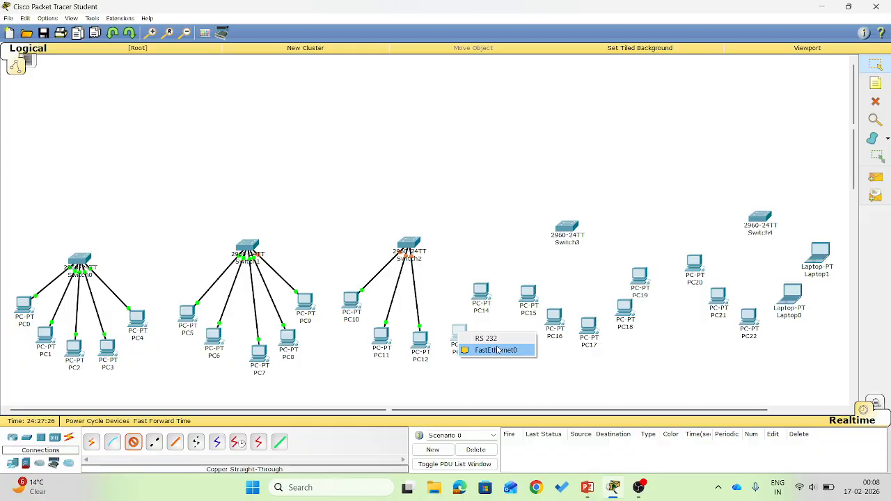
pyautogui.click(497, 350)
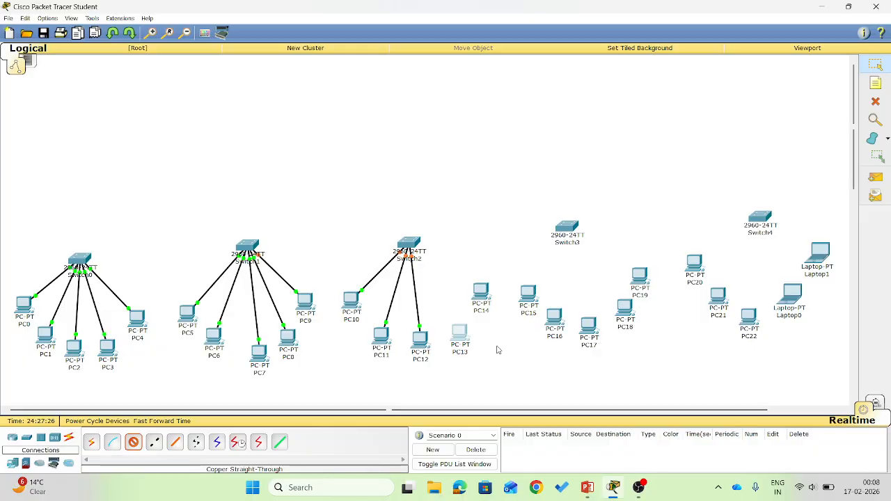
pyautogui.click(412, 240)
pyautogui.click(476, 23)
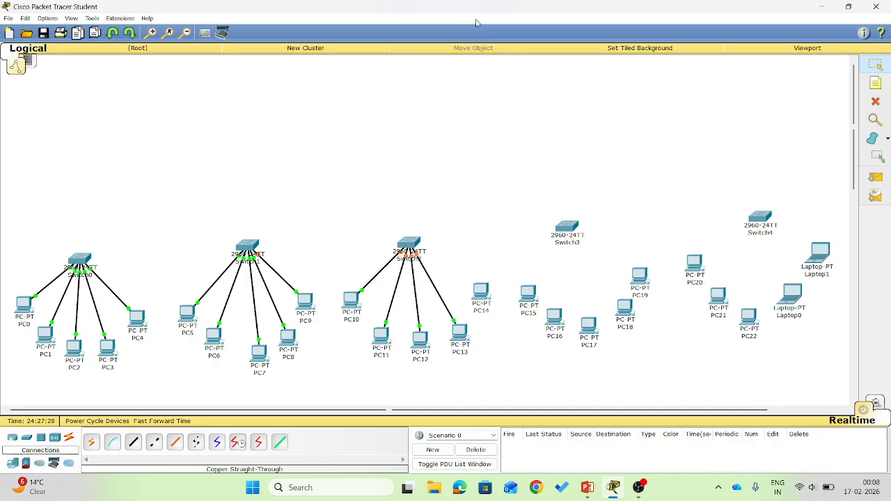
# Connect PC14's FastEthernet0 port to Switch2's FastEthernet0/5 port with a Copper Straight-Through cable
pyautogui.click(134, 444)
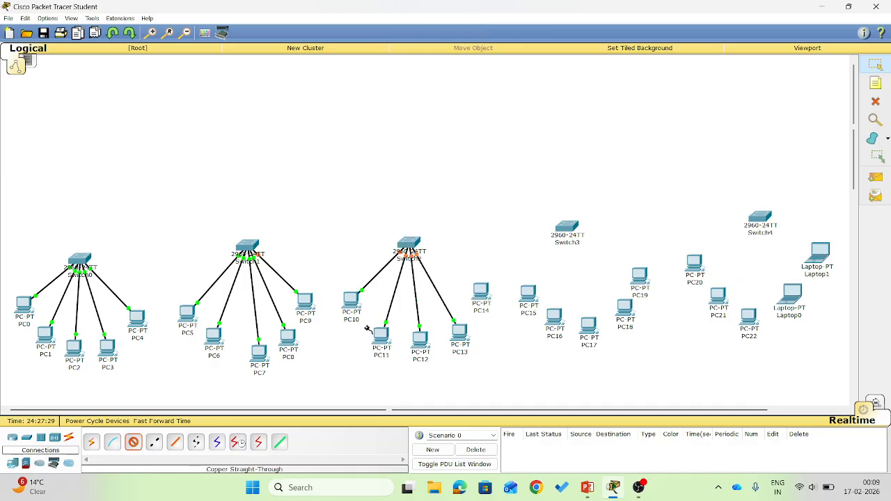
pyautogui.click(481, 291)
pyautogui.click(510, 307)
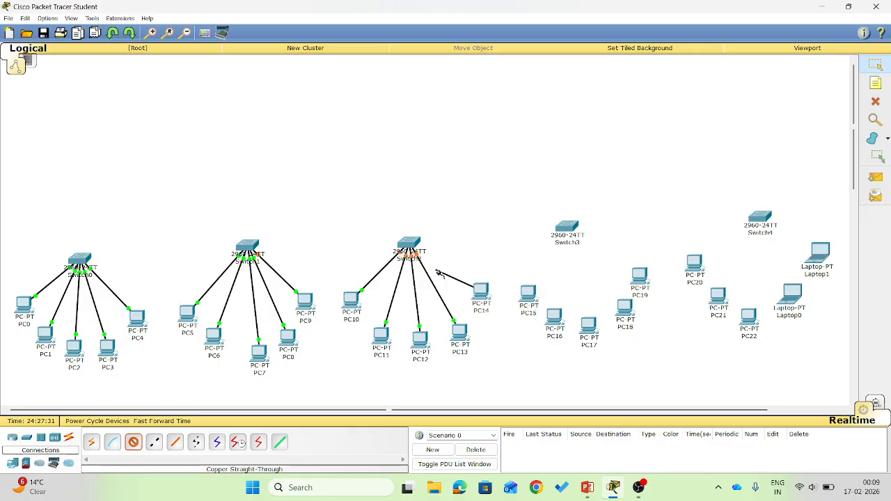
pyautogui.click(416, 242)
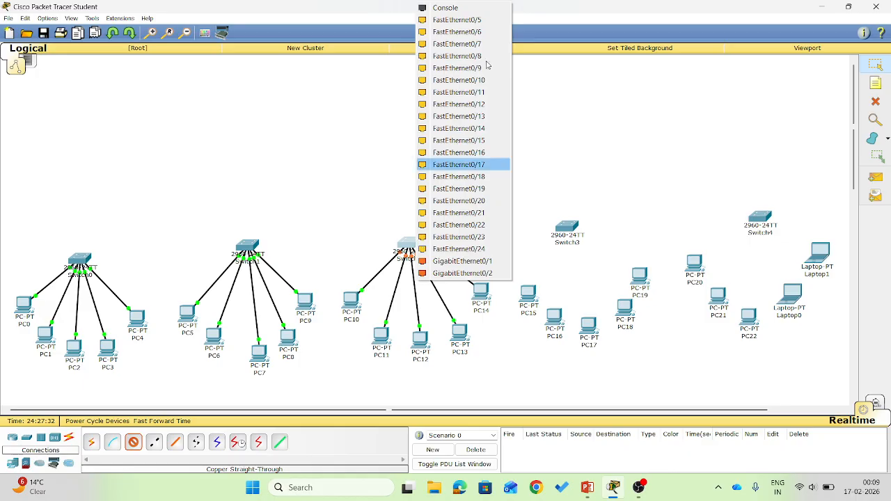
pyautogui.click(473, 23)
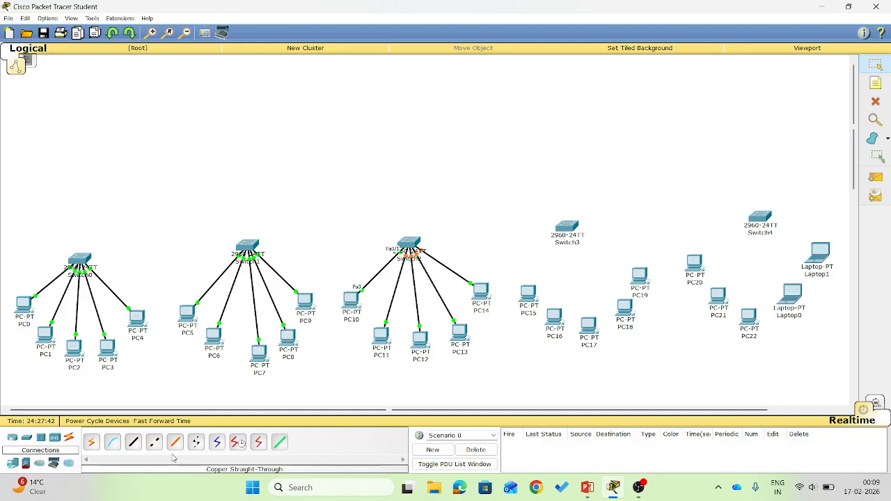
# Connect PC15's FastEthernet0 port to Switch3's FastEthernet0/1 port with a Copper Straight-Through cable
pyautogui.click(137, 446)
pyautogui.click(529, 291)
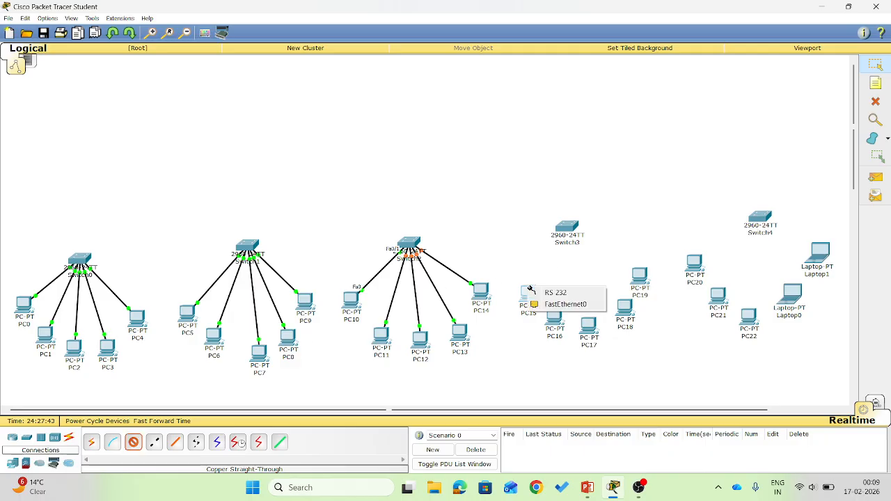
pyautogui.click(561, 304)
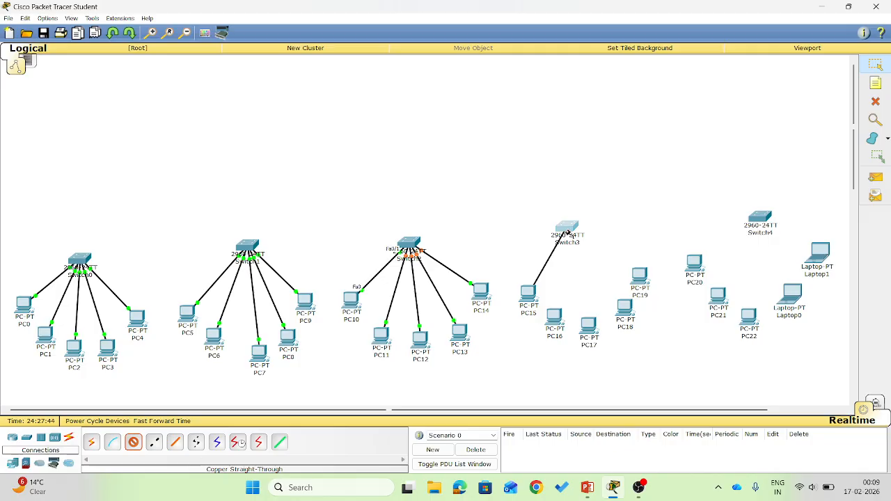
pyautogui.click(568, 231)
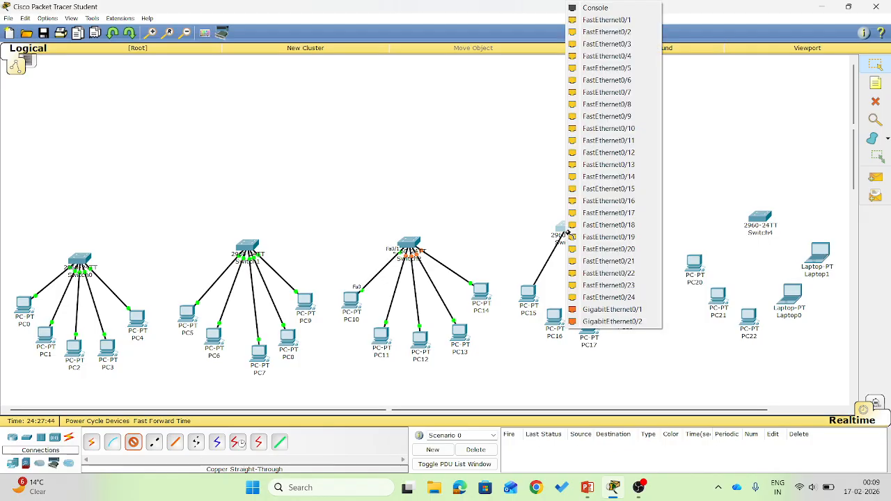
pyautogui.click(617, 20)
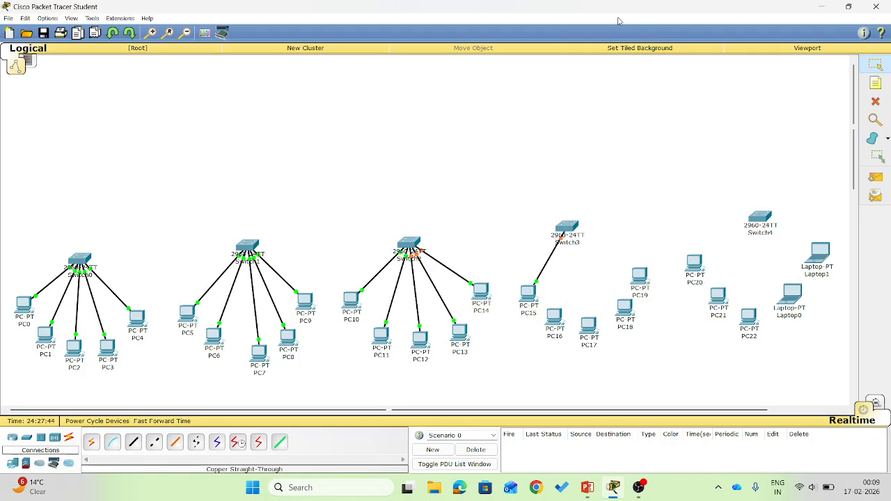
# Connect PC16's FastEthernet0 port to Switch3's FastEthernet0/2 port with a Copper Straight-Through cable
pyautogui.click(133, 442)
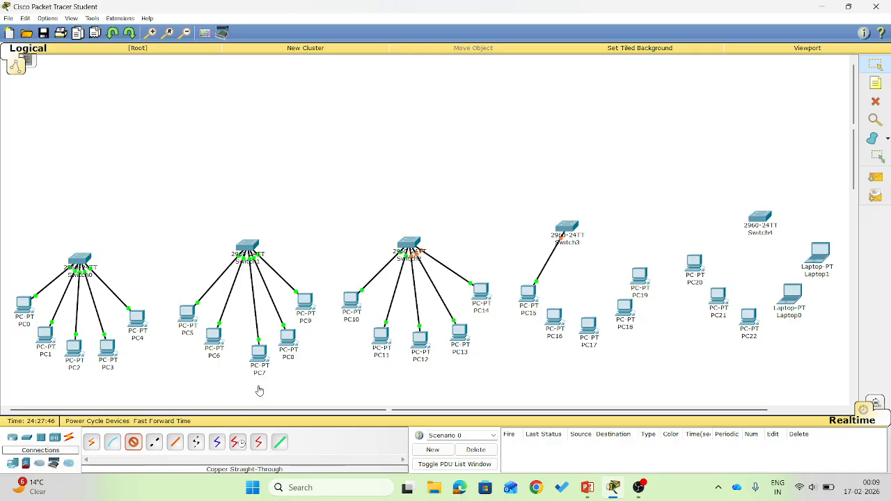
pyautogui.click(556, 315)
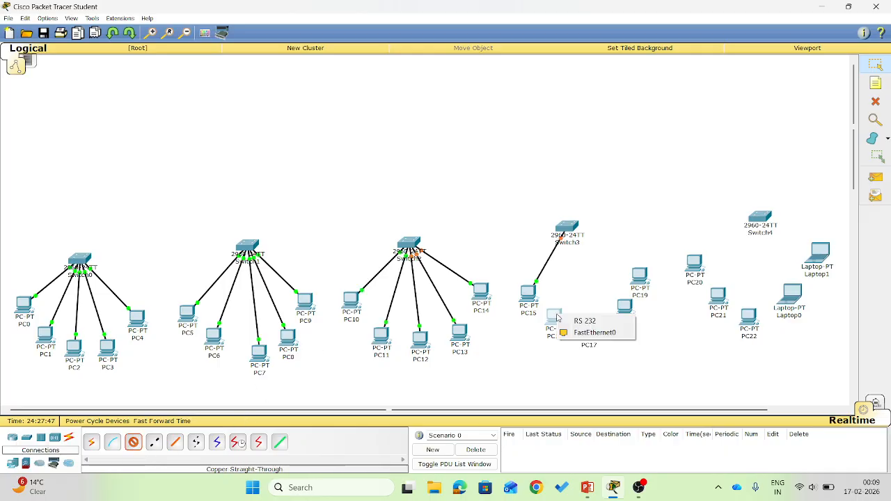
pyautogui.click(590, 338)
pyautogui.click(569, 228)
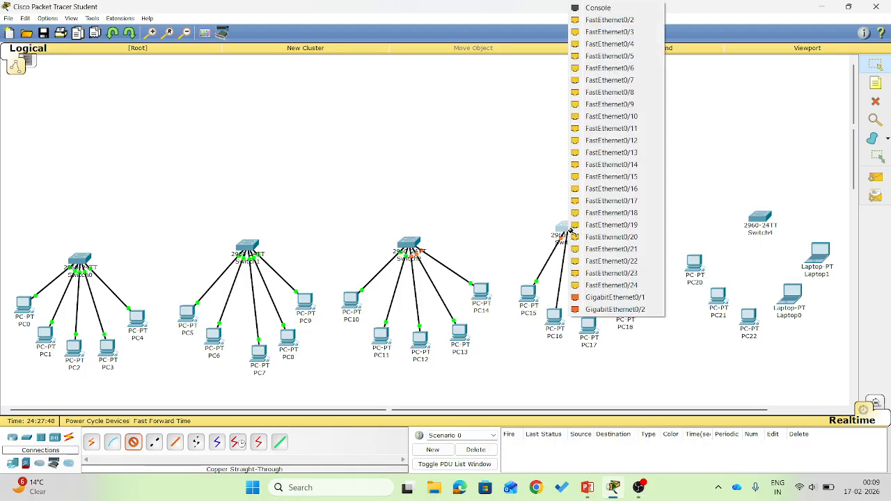
pyautogui.click(605, 22)
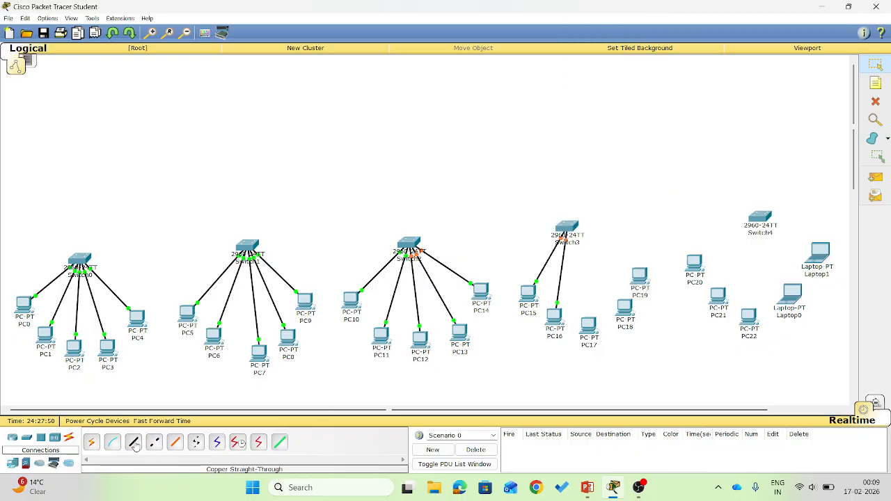
# Connect PC17's FastEthernet0 port to Switch3's FastEthernet0/3 port with a Copper Straight-Through cable
pyautogui.click(135, 446)
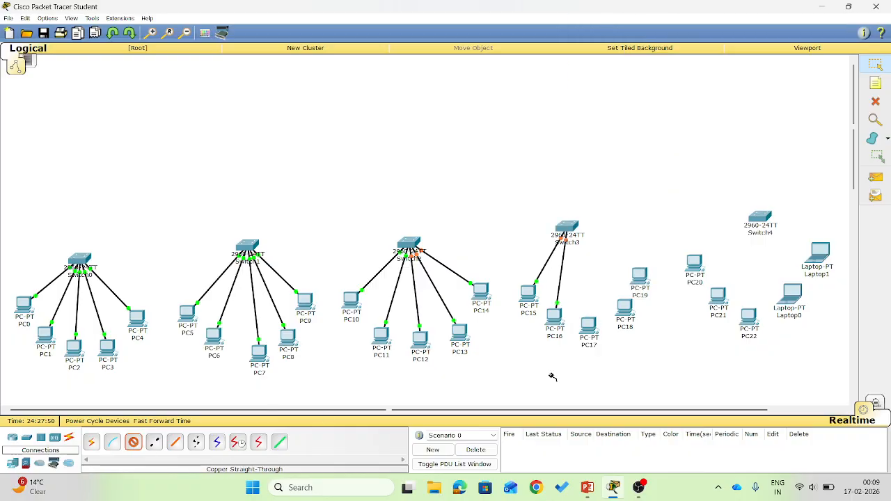
pyautogui.click(588, 324)
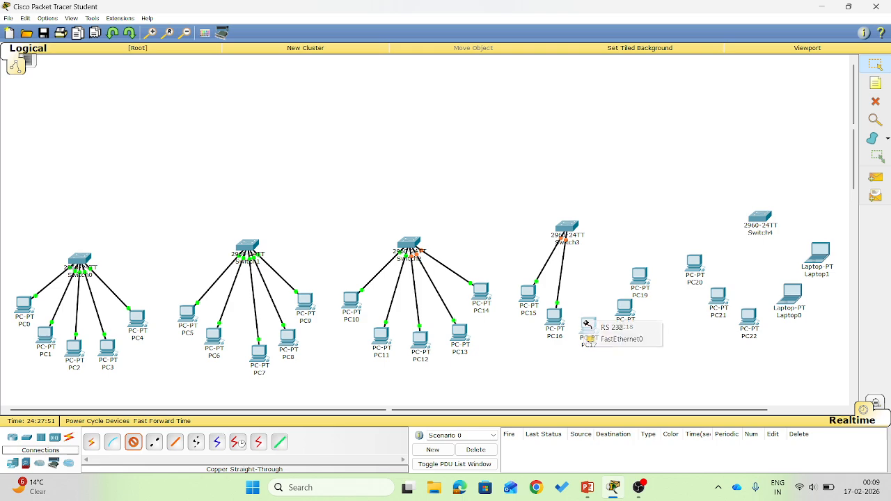
pyautogui.click(618, 340)
pyautogui.click(574, 229)
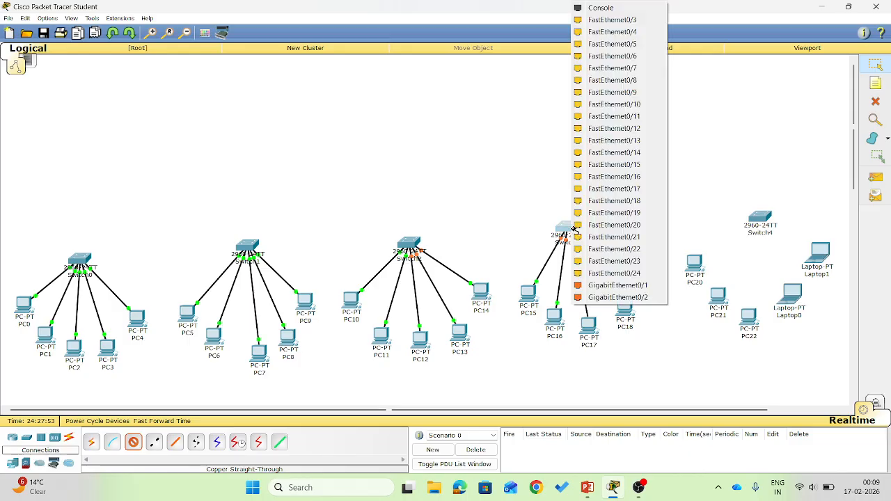
pyautogui.press('Escape')
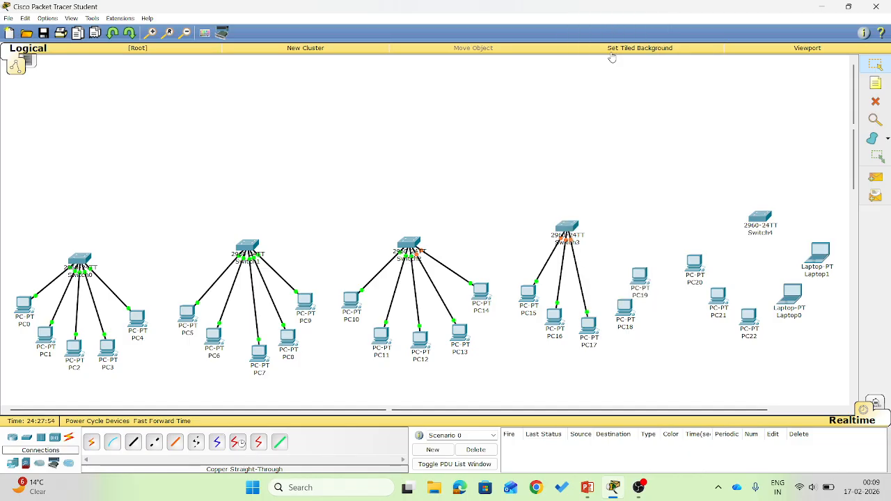
# Connect PC18's FastEthernet0 port to Switch3's FastEthernet0/4 port with a Copper Straight-Through cable
pyautogui.click(133, 442)
pyautogui.click(625, 308)
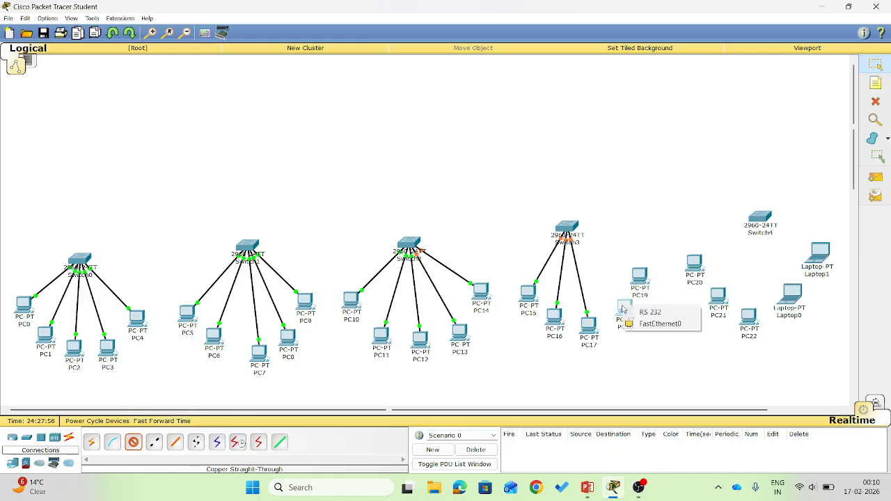
pyautogui.click(656, 324)
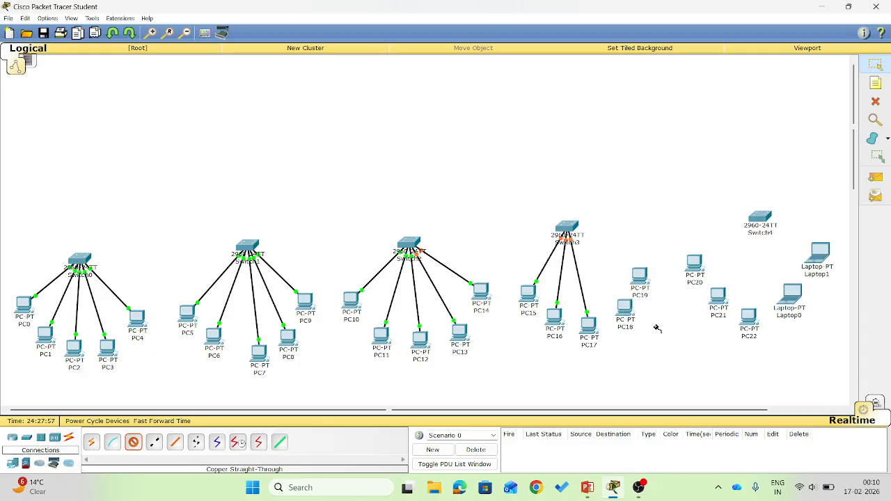
pyautogui.click(573, 230)
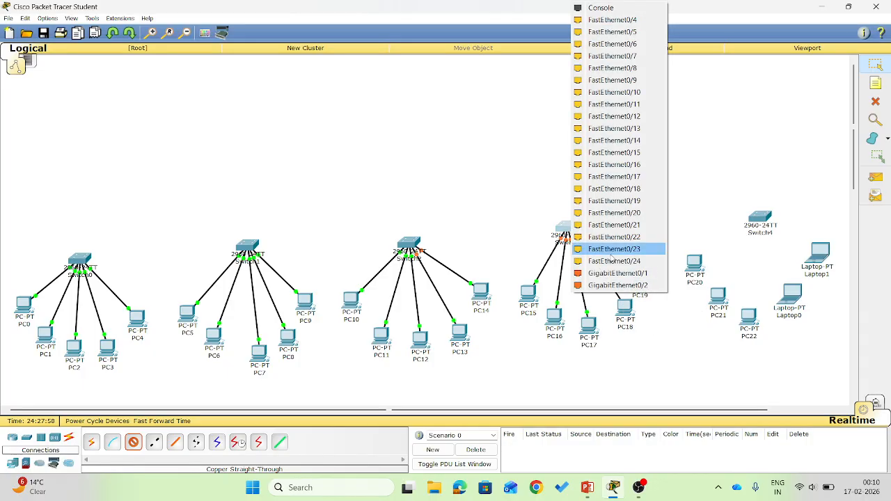
pyautogui.click(610, 23)
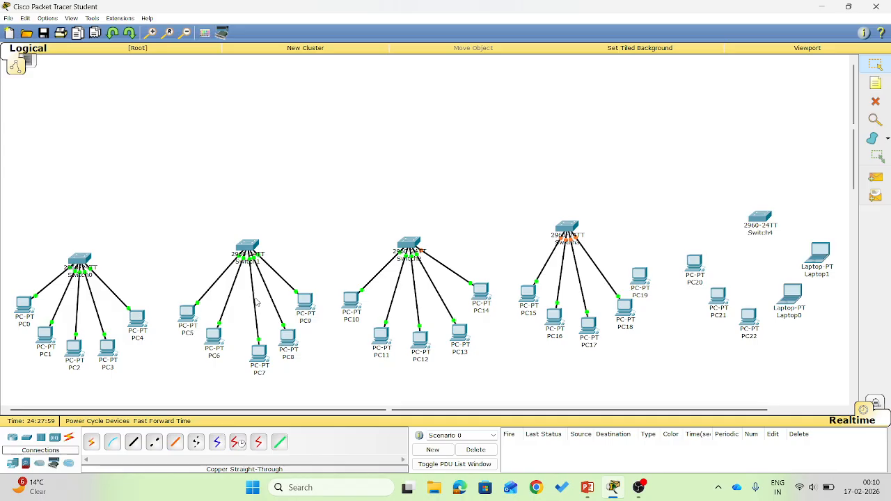
# Connect PC19's FastEthernet0 port to Switch3's FastEthernet0/5 port with a Copper Straight-Through cable
pyautogui.click(133, 442)
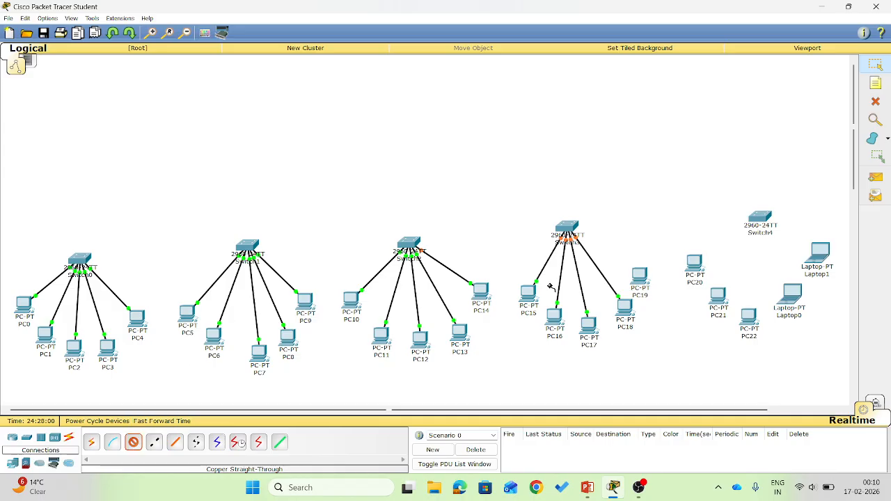
pyautogui.click(640, 277)
pyautogui.click(673, 291)
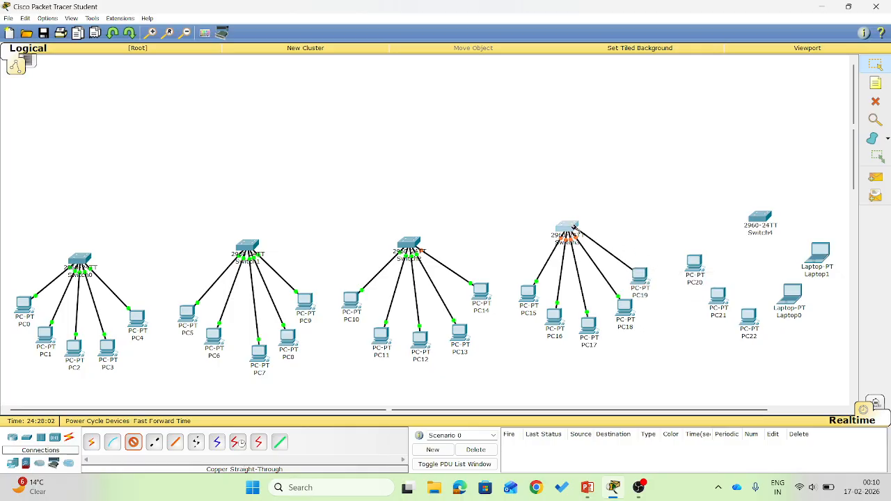
pyautogui.click(566, 229)
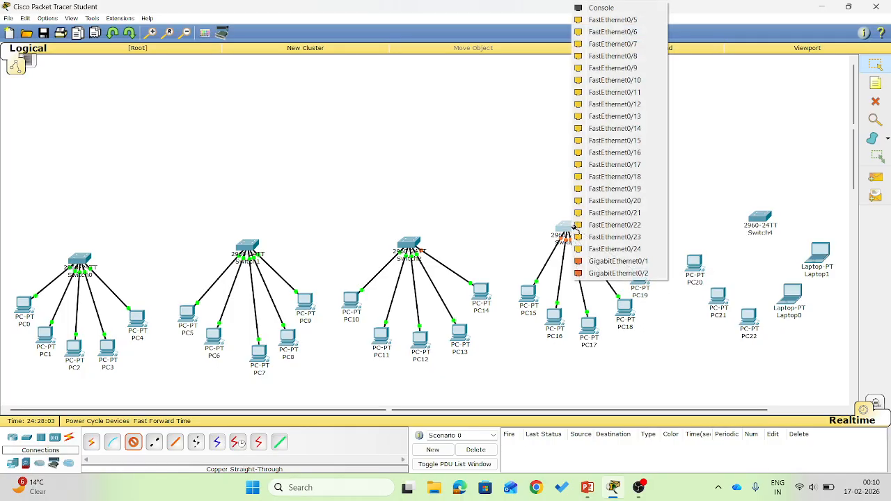
pyautogui.click(613, 32)
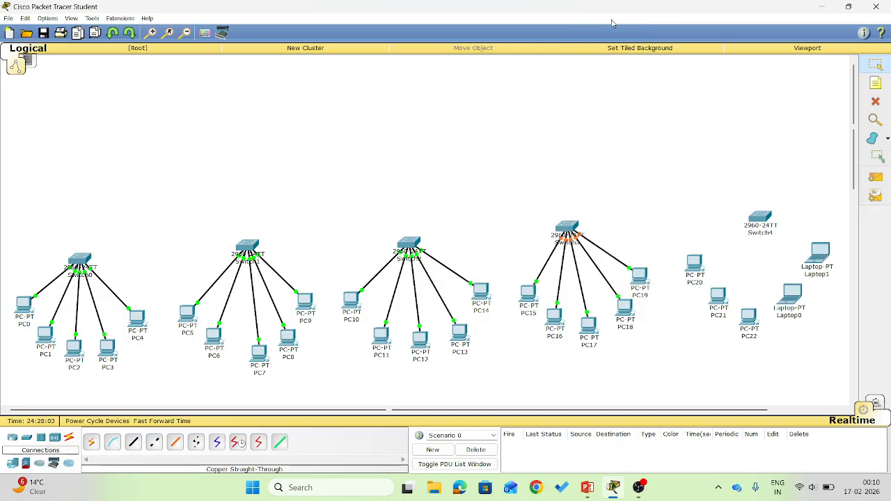
# Connect PC20's FastEthernet0 port to Switch4's FastEthernet0/1 port with a Copper Straight-Through cable
pyautogui.click(134, 444)
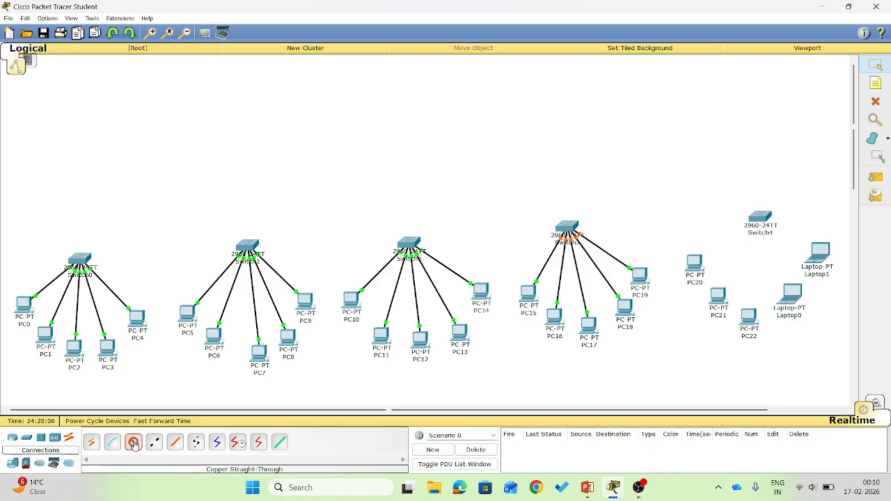
pyautogui.click(695, 264)
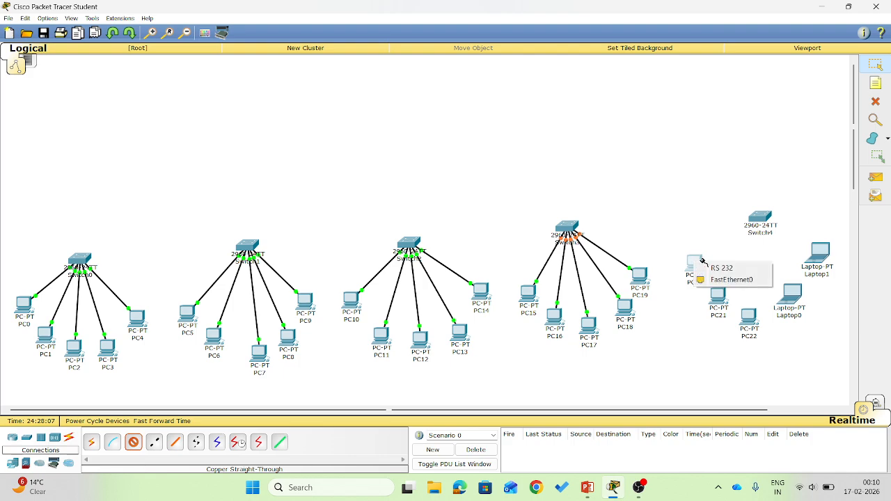
pyautogui.click(732, 279)
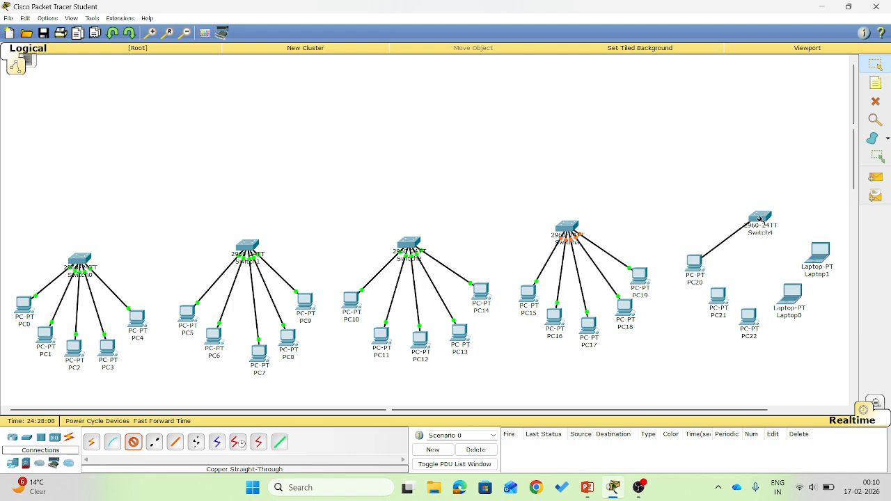
pyautogui.click(759, 219)
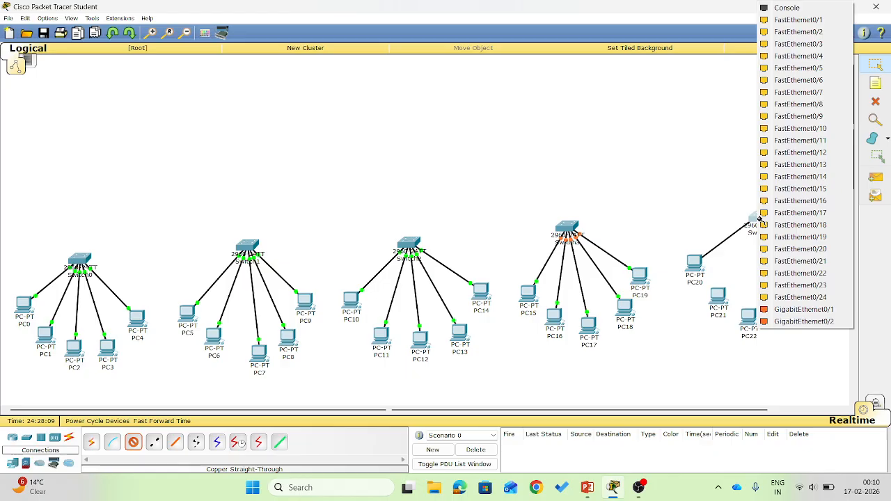
pyautogui.click(796, 19)
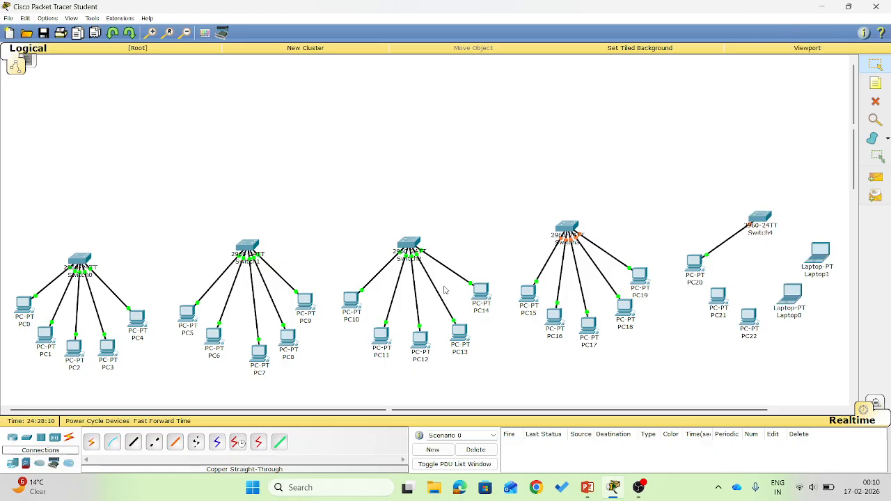
# Connect PC21's FastEthernet0 port to Switch4's FastEthernet0/2 port with a Copper Straight-Through cable
pyautogui.click(134, 443)
pyautogui.click(719, 298)
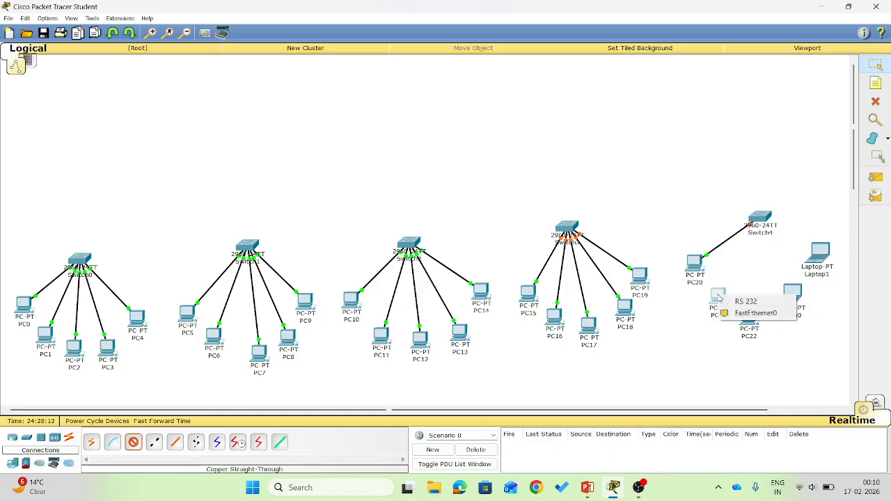
pyautogui.click(747, 313)
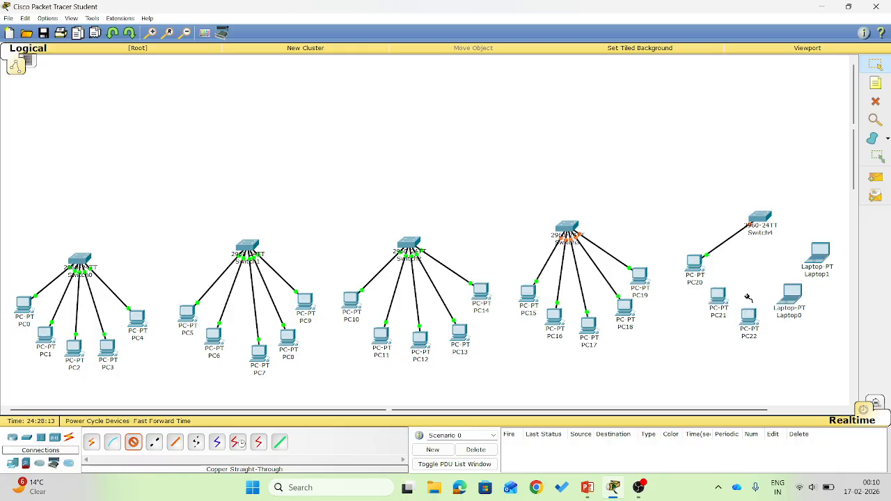
pyautogui.click(760, 221)
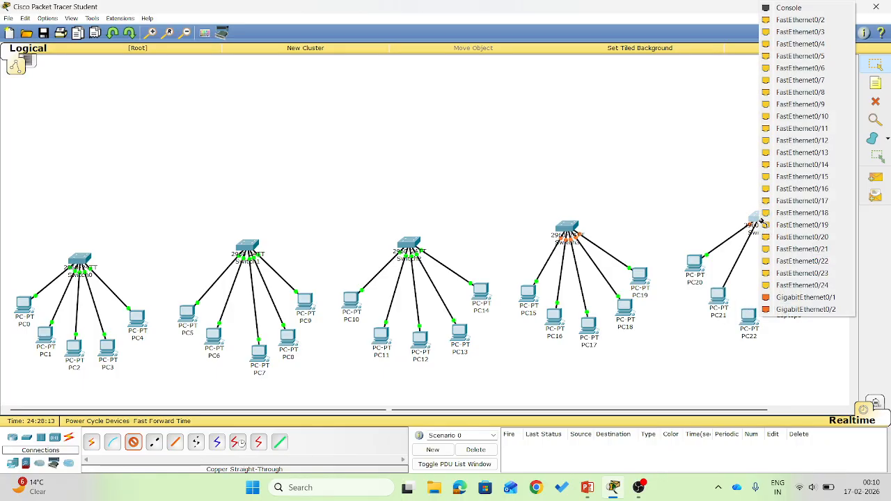
pyautogui.click(784, 26)
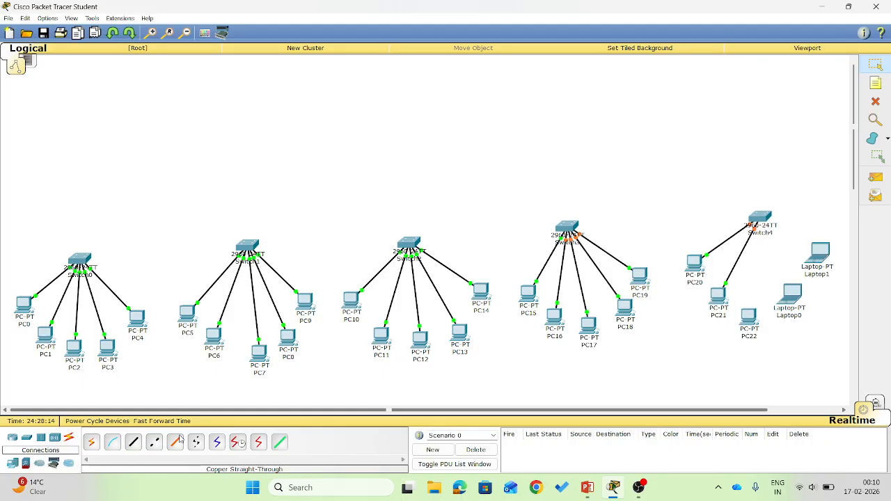
# Connect PC22's FastEthernet0 port to Switch4's FastEthernet0/3 port with a Copper Straight-Through cable
pyautogui.click(134, 445)
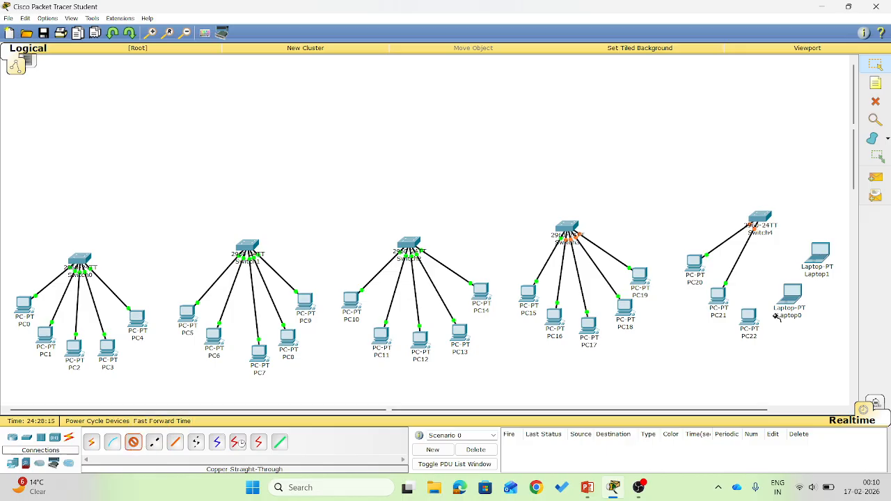
pyautogui.click(750, 315)
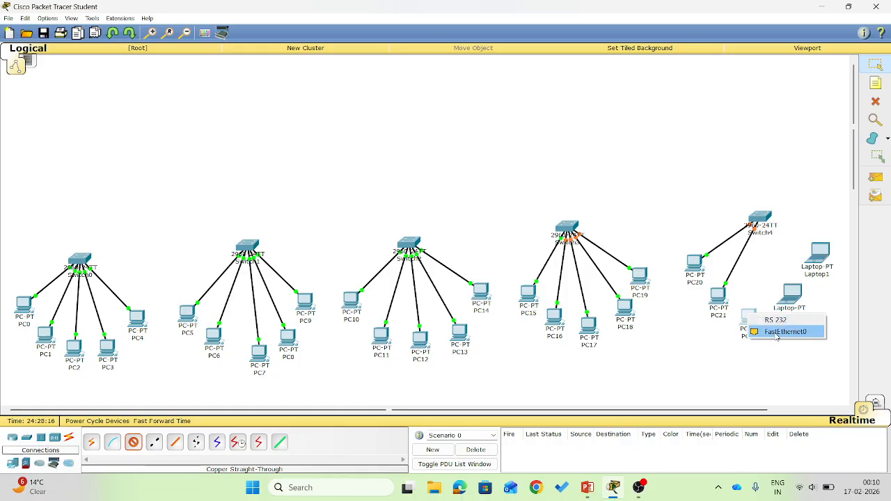
pyautogui.click(776, 332)
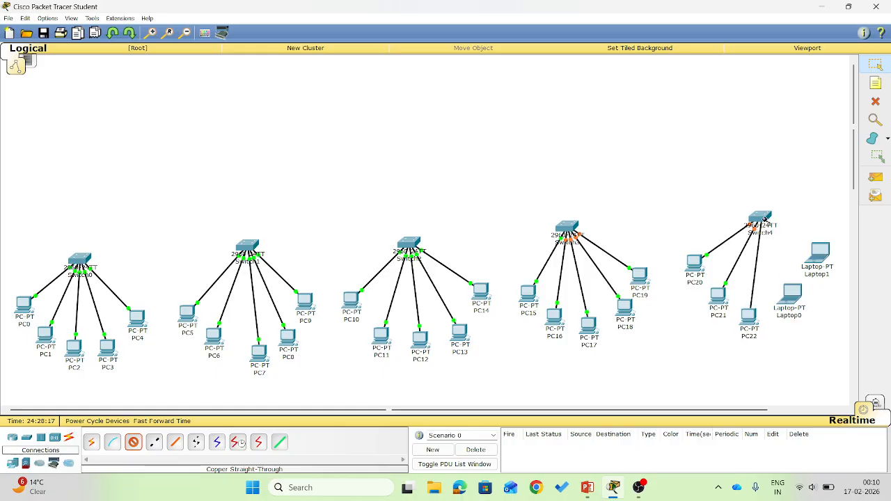
pyautogui.click(764, 220)
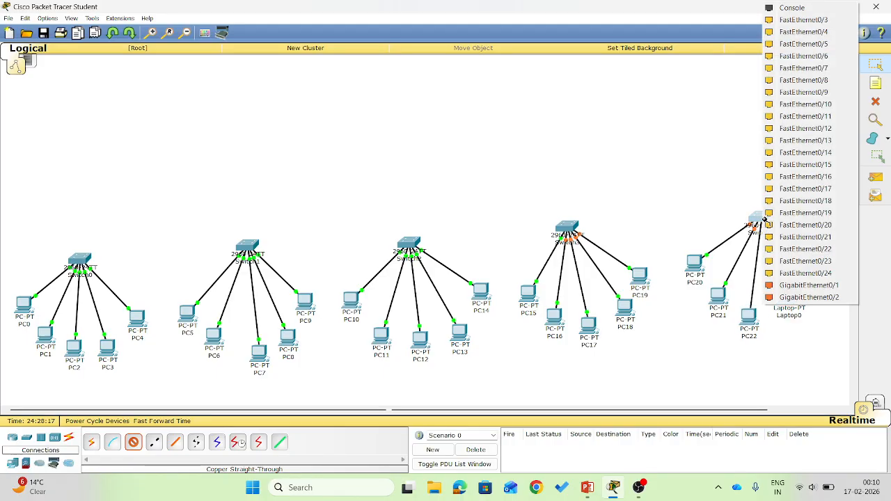
pyautogui.click(791, 24)
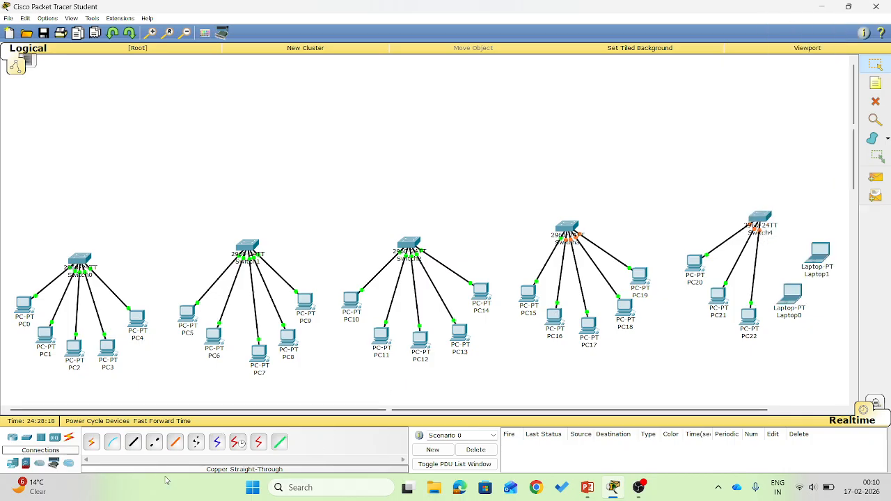
# Connect Laptop0's FastEthernet0 port to Switch4's FastEthernet0/4 port with a Copper Straight-Through cable
pyautogui.click(133, 446)
pyautogui.click(792, 294)
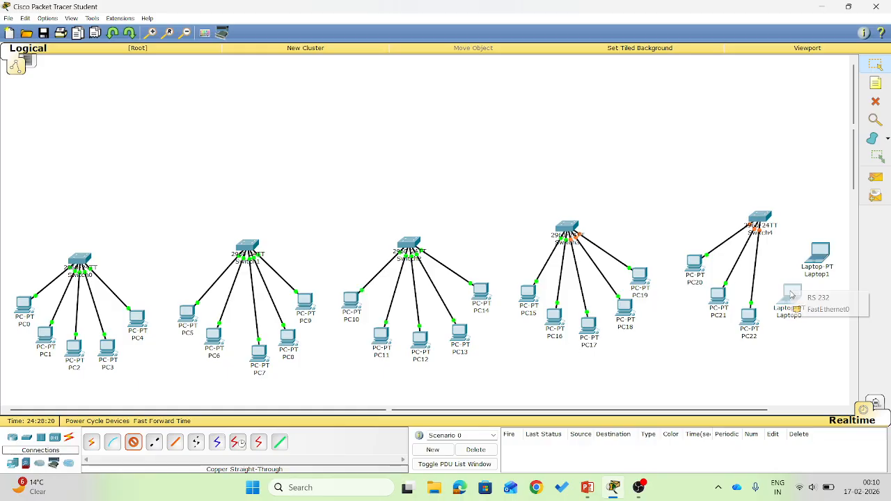
pyautogui.click(840, 309)
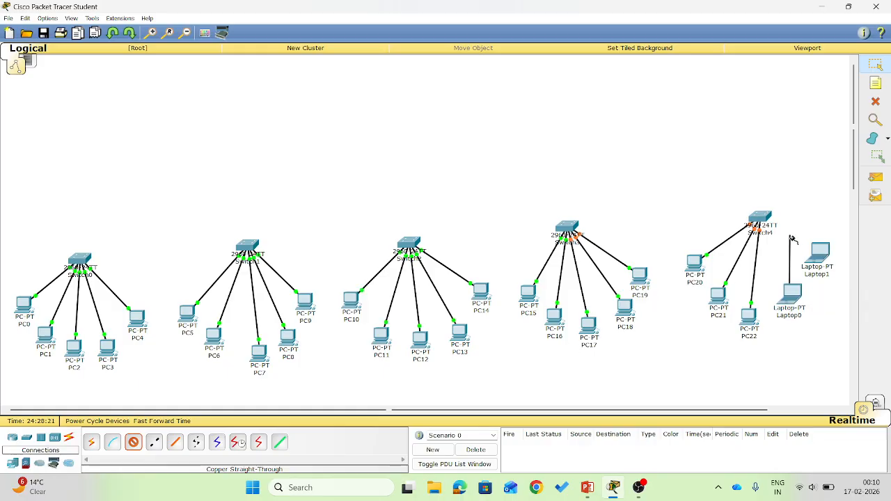
pyautogui.click(765, 219)
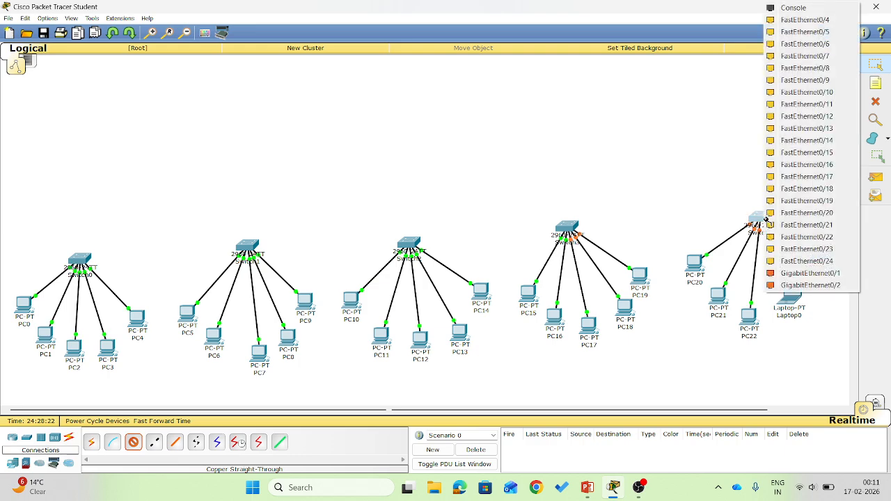
pyautogui.click(804, 20)
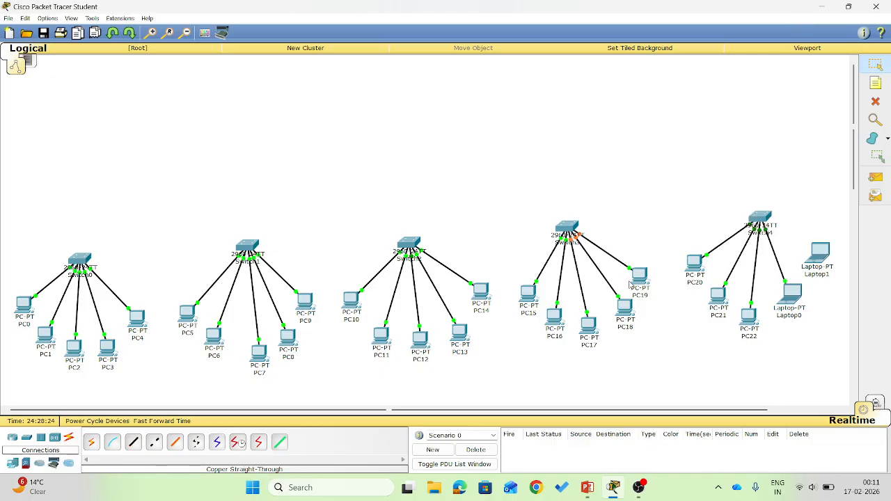
# Connect Laptop1's FastEthernet0 port to Switch4's FastEthernet0/5 port with a Copper Straight-Through cable
pyautogui.click(136, 444)
pyautogui.click(818, 253)
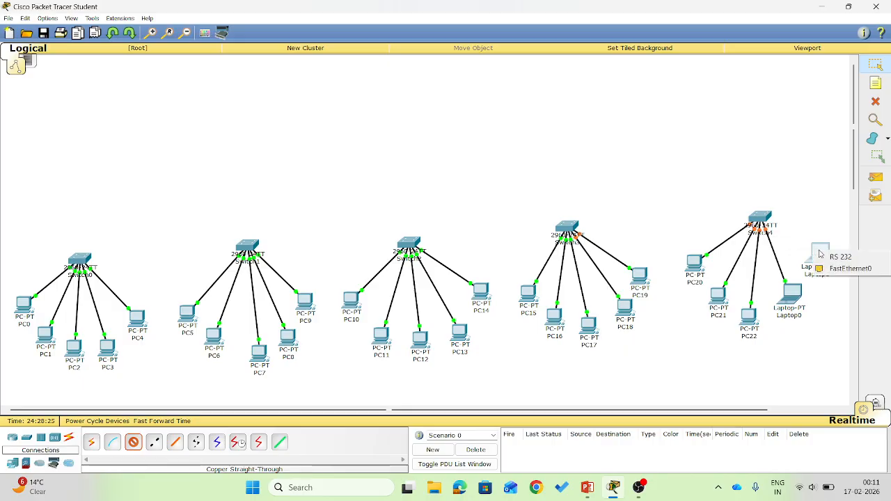
pyautogui.click(848, 268)
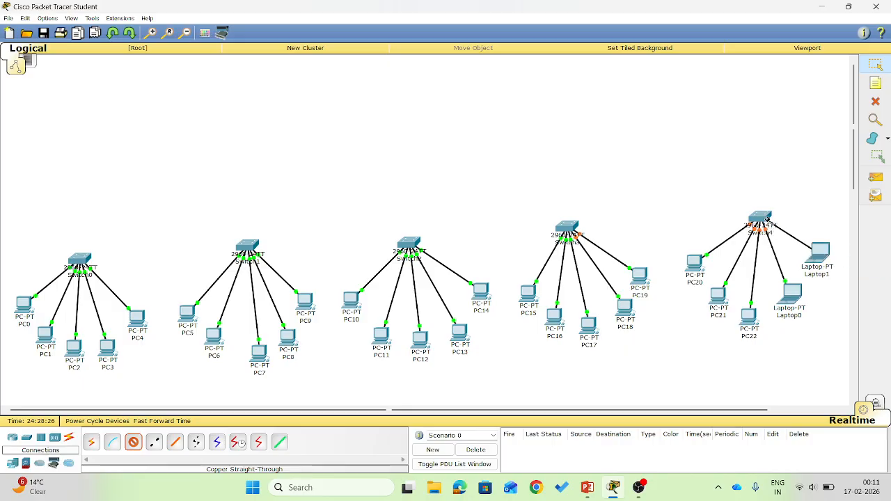
pyautogui.click(760, 218)
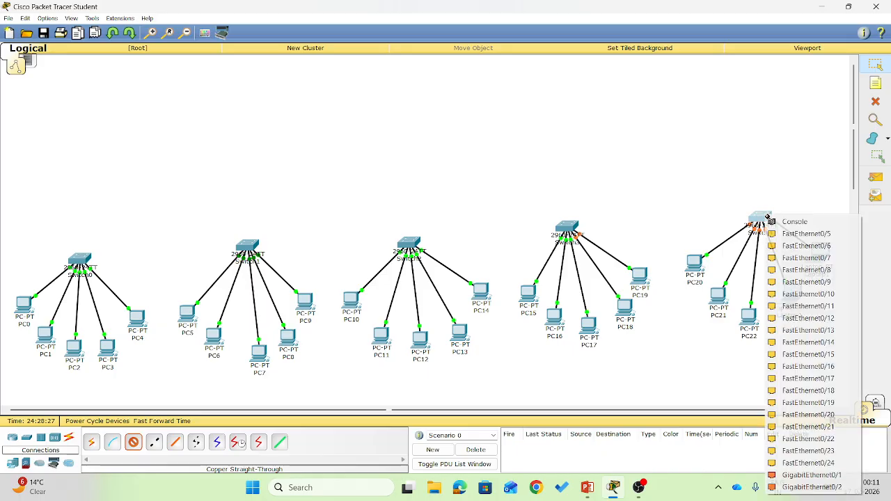
pyautogui.click(803, 235)
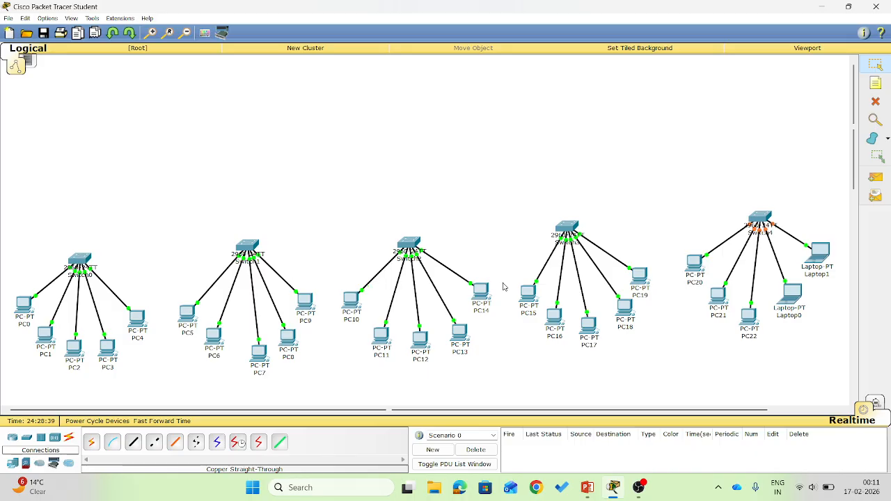
# Add a 2811 router to the workspace above the switches, over the area between Switch1 and Switch2
pyautogui.moveTo(643, 271)
pyautogui.click(11, 443)
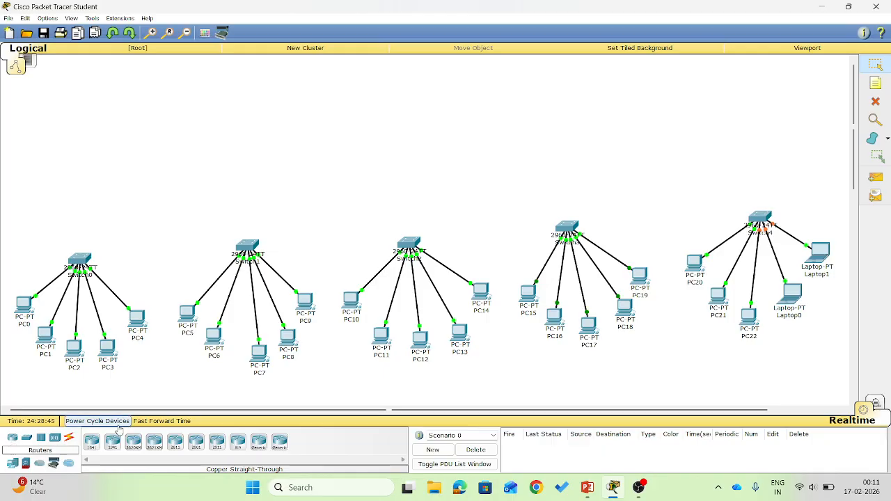
pyautogui.click(177, 441)
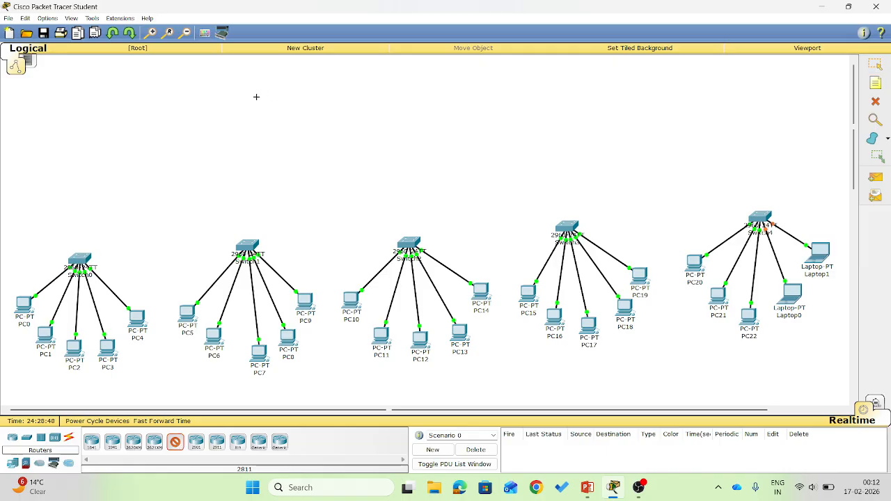
pyautogui.click(286, 72)
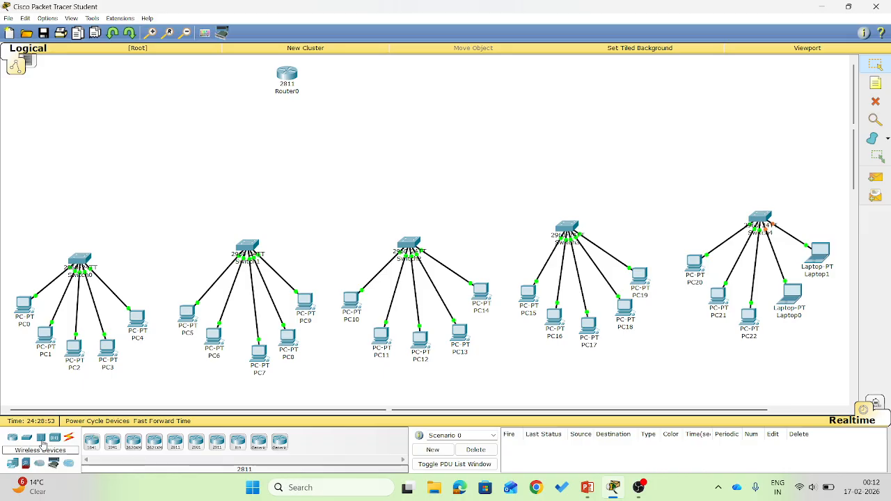
# Connect Switch0's GigabitEthernet0/1 port to Router0's FastEthernet0/0 port with a Copper Straight-Through cable
pyautogui.click(71, 439)
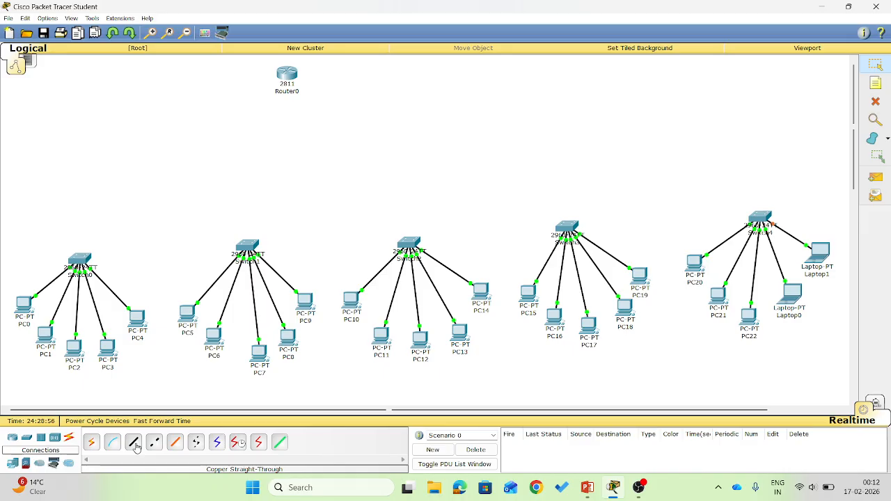
pyautogui.click(134, 443)
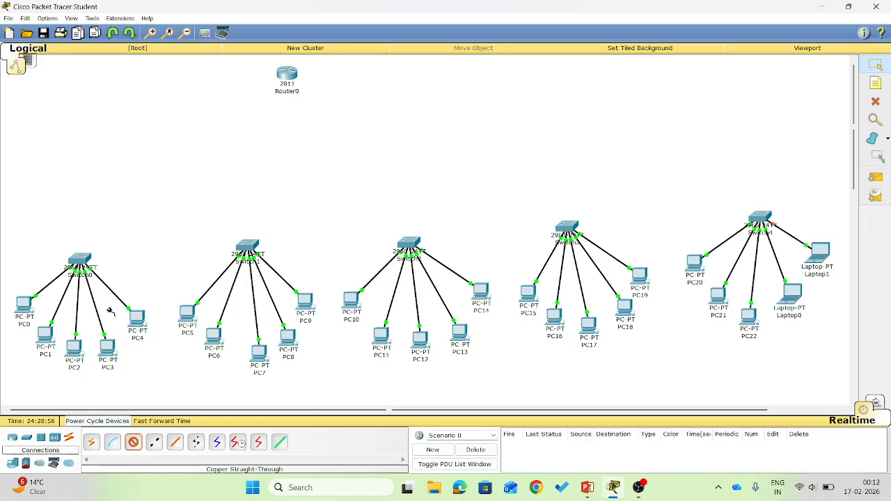
pyautogui.click(84, 258)
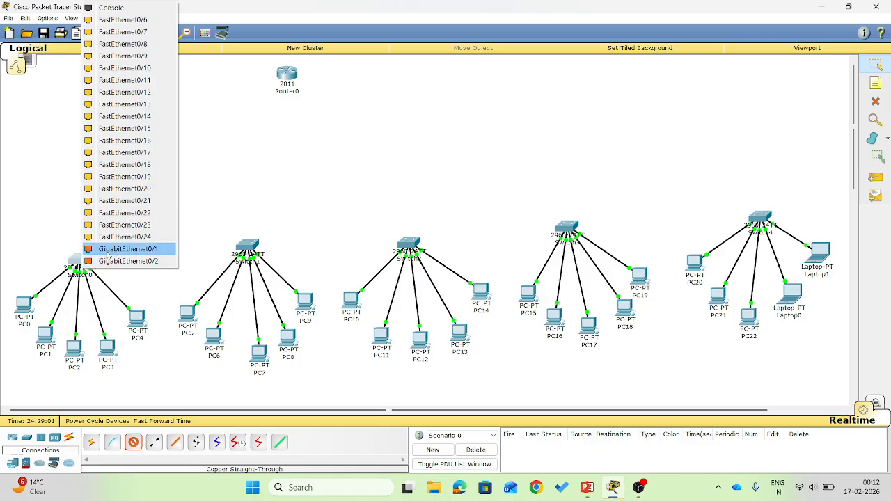
pyautogui.click(143, 249)
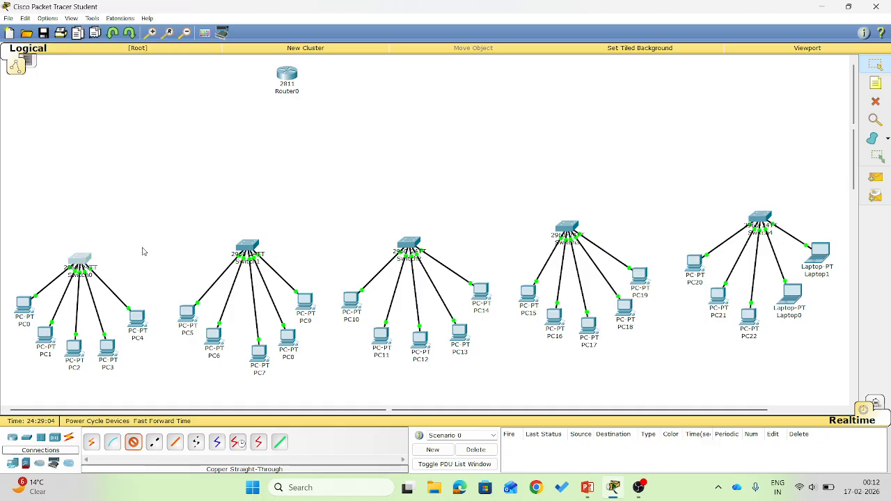
pyautogui.click(286, 77)
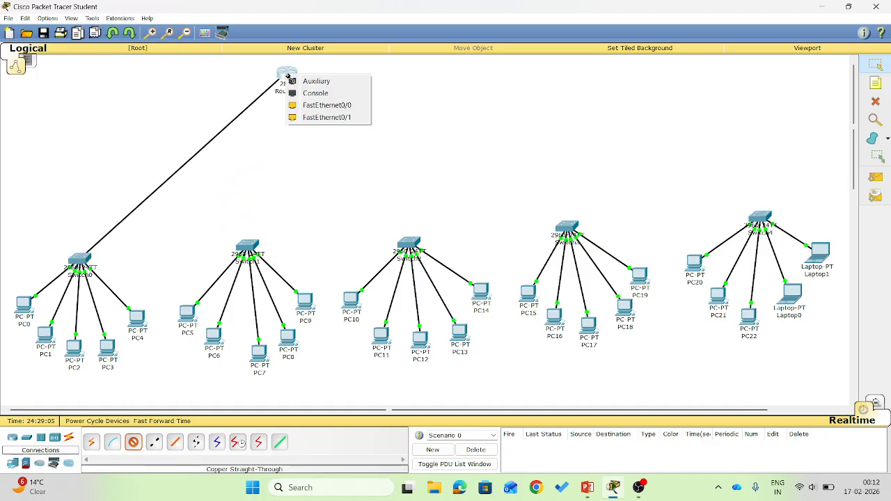
pyautogui.click(324, 105)
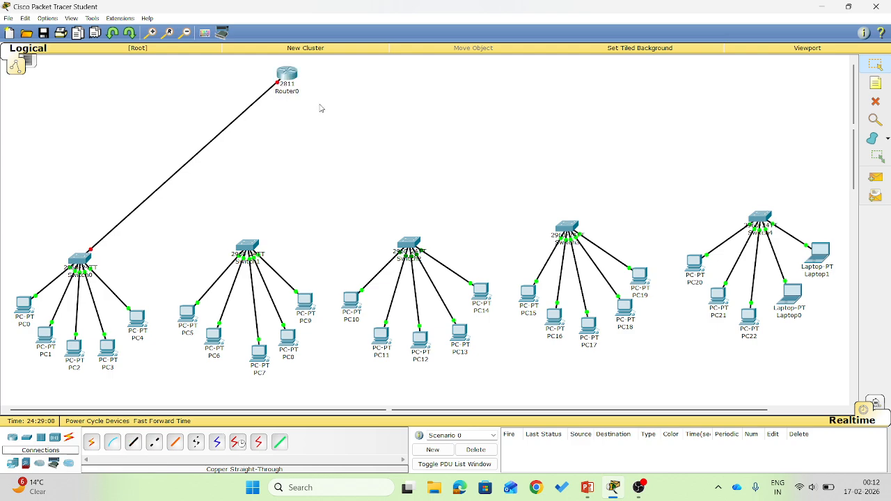
# Connect Switch4's GigabitEthernet0/1 port to Router0's FastEthernet0/1 port with a Copper Straight-Through cable, and move Router0 to the middle above the switches
pyautogui.click(133, 442)
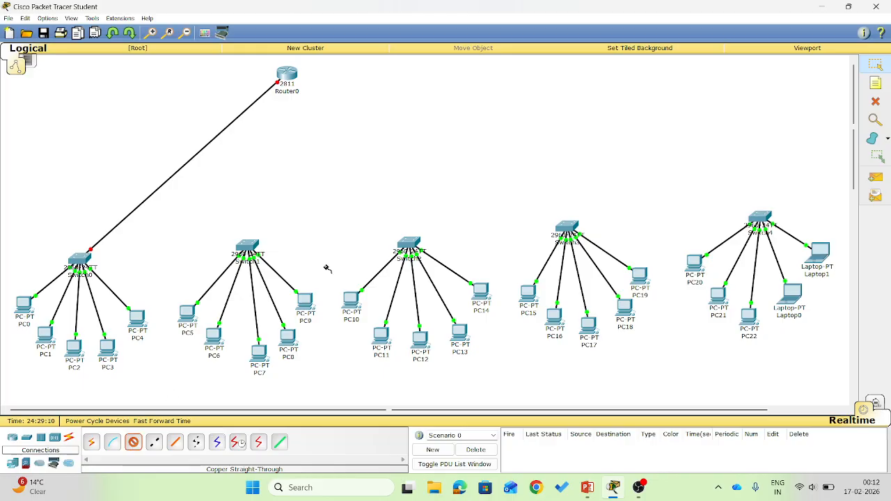
pyautogui.click(764, 214)
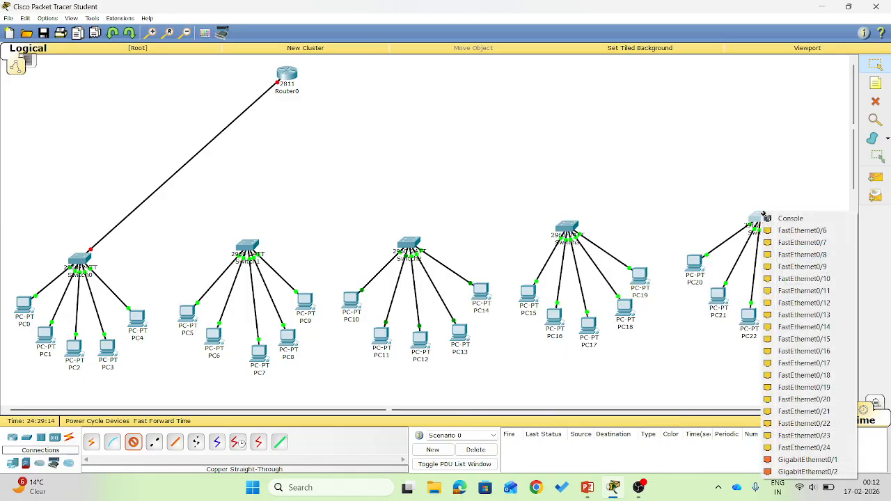
pyautogui.click(830, 457)
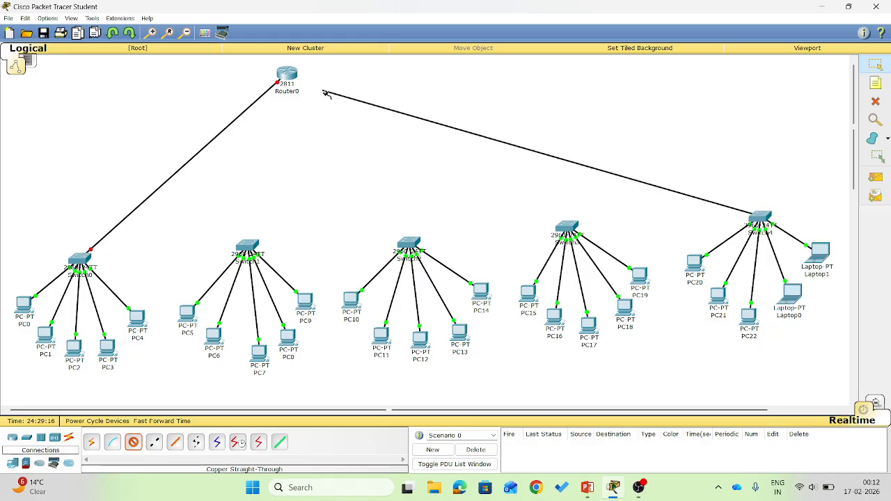
pyautogui.click(285, 74)
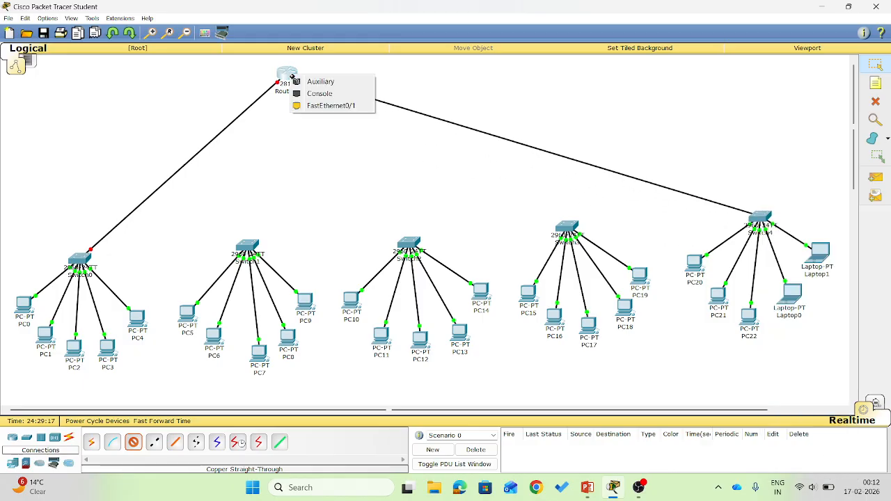
pyautogui.click(341, 108)
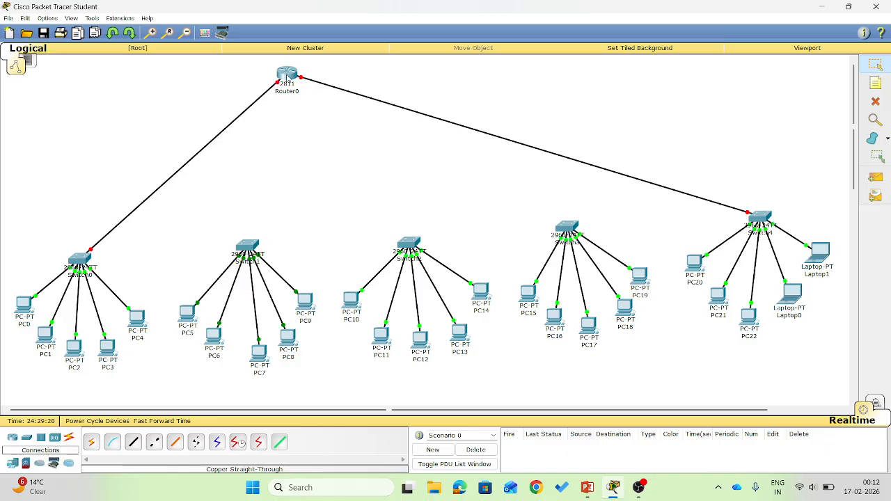
pyautogui.moveTo(290, 77); pyautogui.dragTo(380, 64)
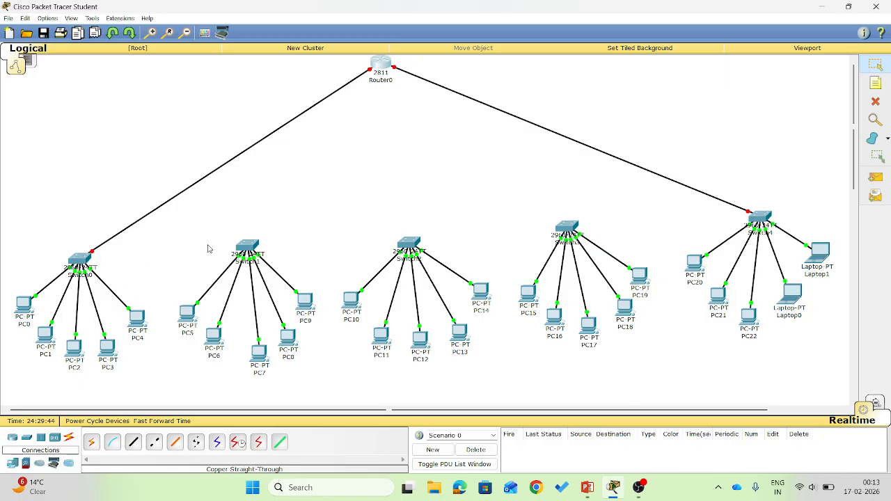
# Connect Switch0's FastEthernet0/6 port to Switch1's FastEthernet0/6 port with a Copper Cross-Over cable
pyautogui.click(155, 443)
pyautogui.click(84, 259)
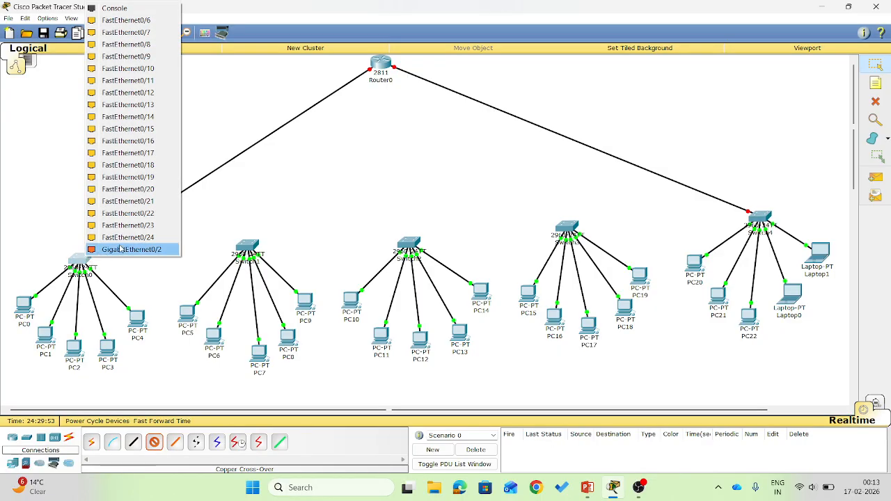
pyautogui.click(125, 20)
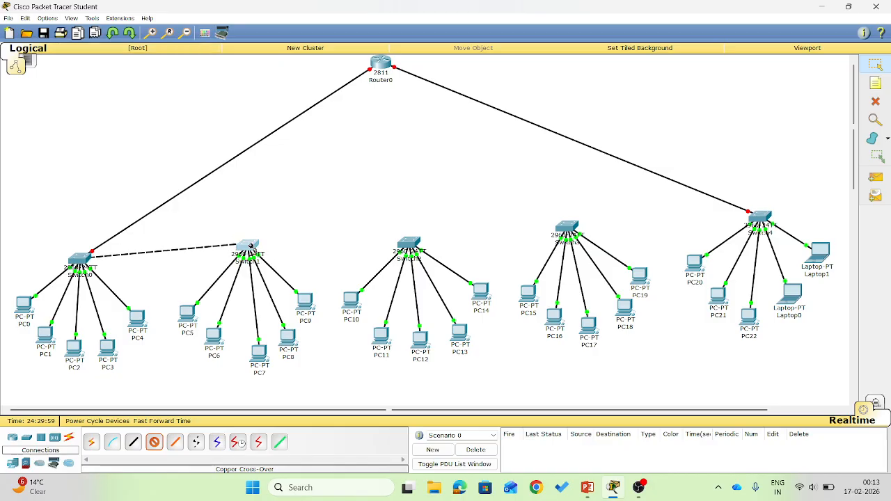
pyautogui.click(249, 245)
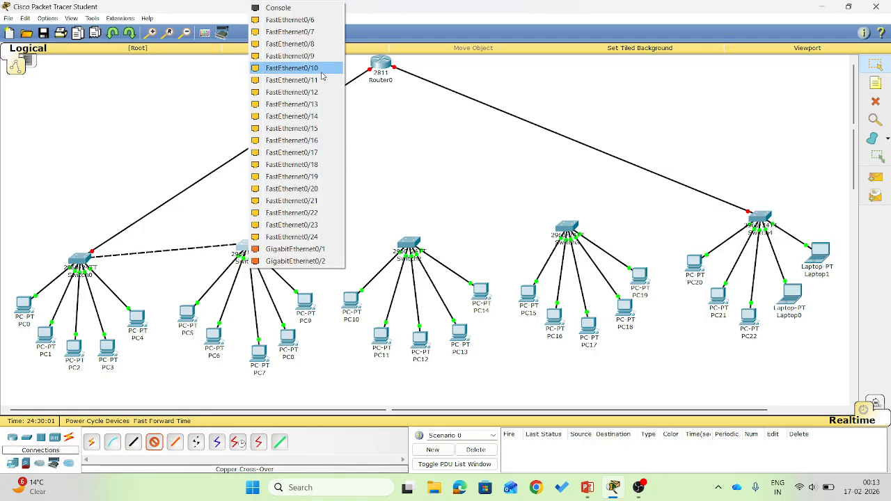
pyautogui.click(301, 20)
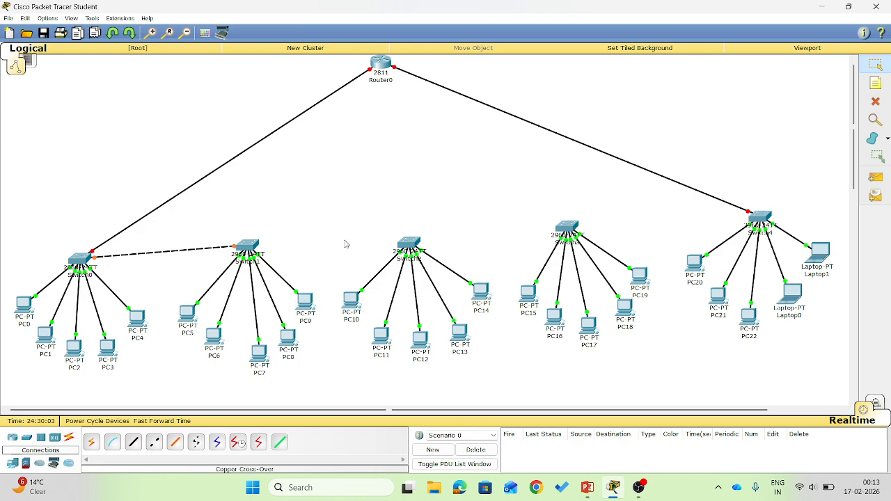
# Connect Switch1's FastEthernet0/7 port to Switch2's FastEthernet0/6 port with a Copper Cross-Over cable
pyautogui.click(153, 447)
pyautogui.click(255, 248)
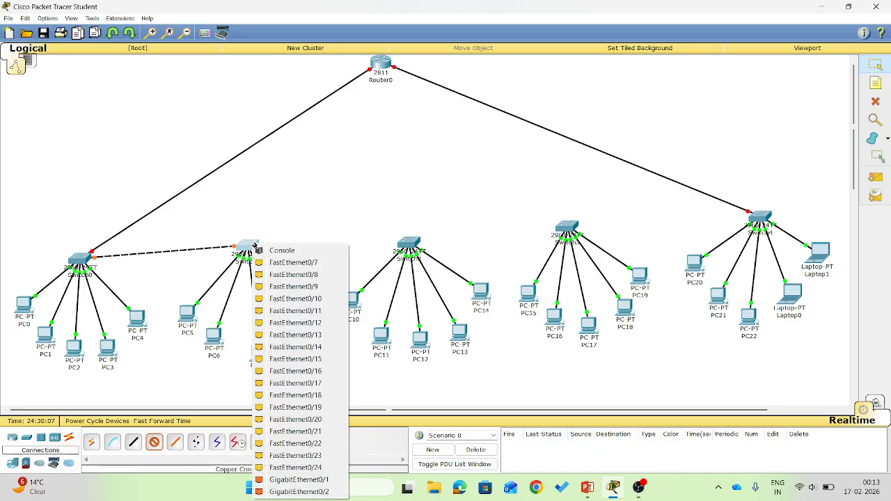
pyautogui.click(301, 264)
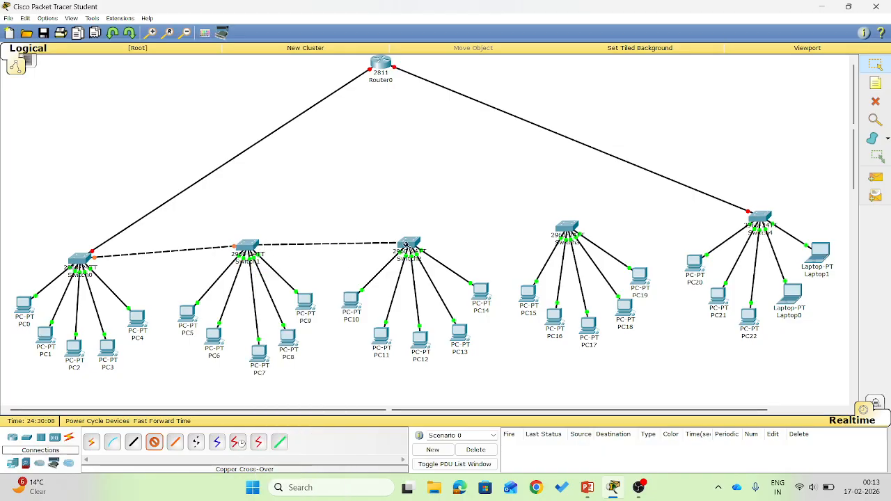
pyautogui.click(407, 246)
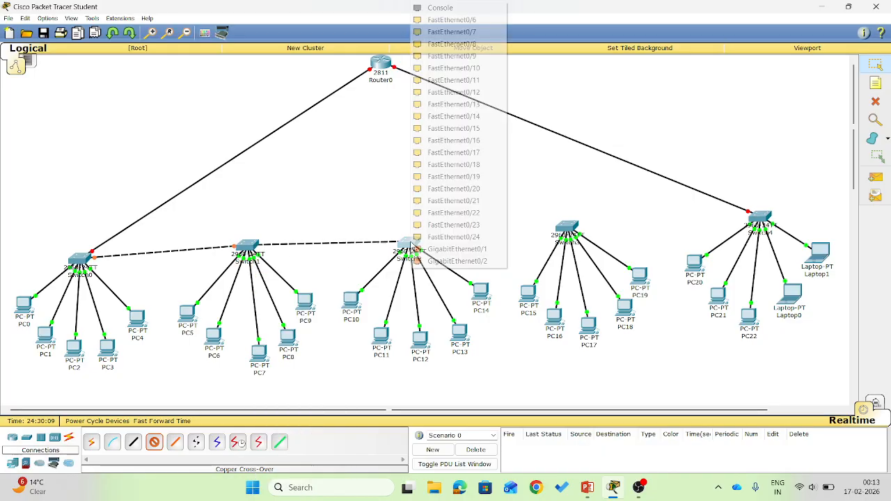
pyautogui.click(465, 32)
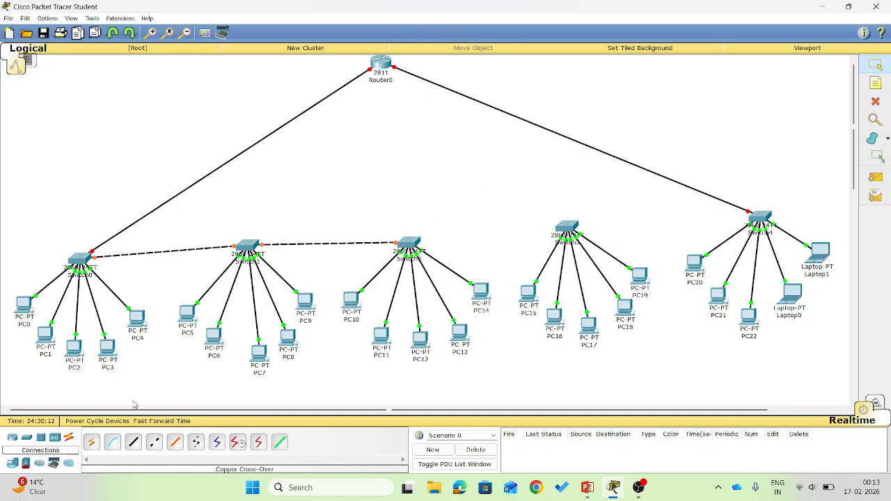
# Connect Switch2's FastEthernet0/7 port to Switch3's FastEthernet0/6 port with a Copper Cross-Over cable
pyautogui.click(154, 442)
pyautogui.click(412, 242)
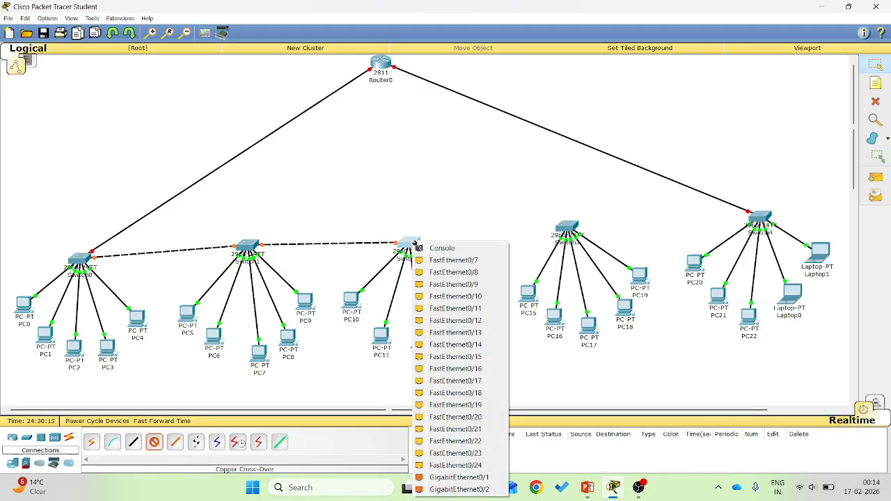
pyautogui.click(452, 261)
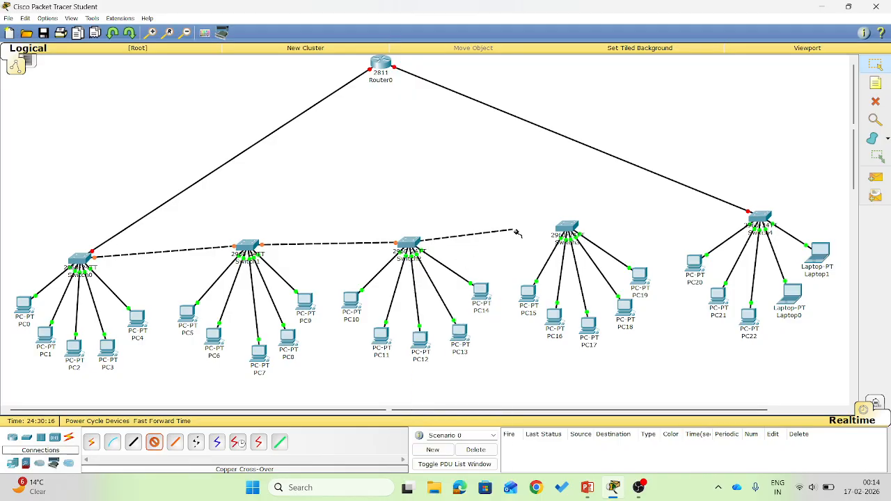
pyautogui.click(567, 230)
pyautogui.click(599, 247)
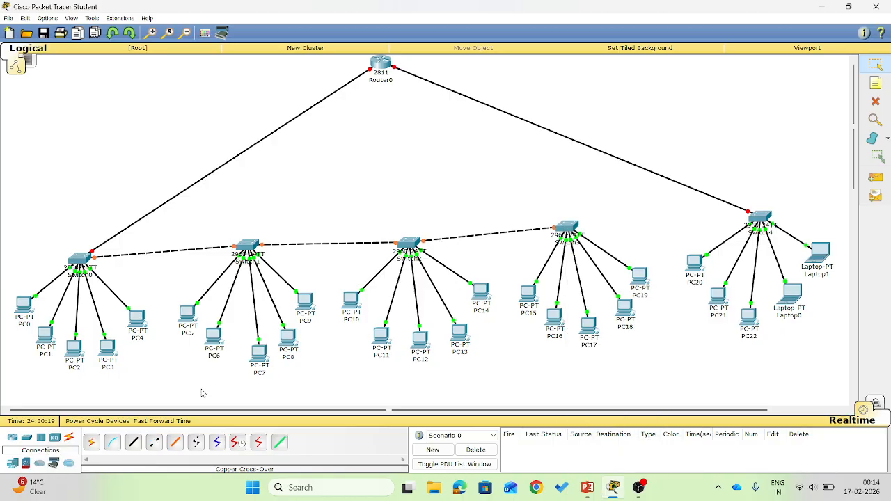
# Connect Switch3's FastEthernet0/7 port to Switch4's FastEthernet0/6 port with a Copper Cross-Over cable
pyautogui.click(153, 442)
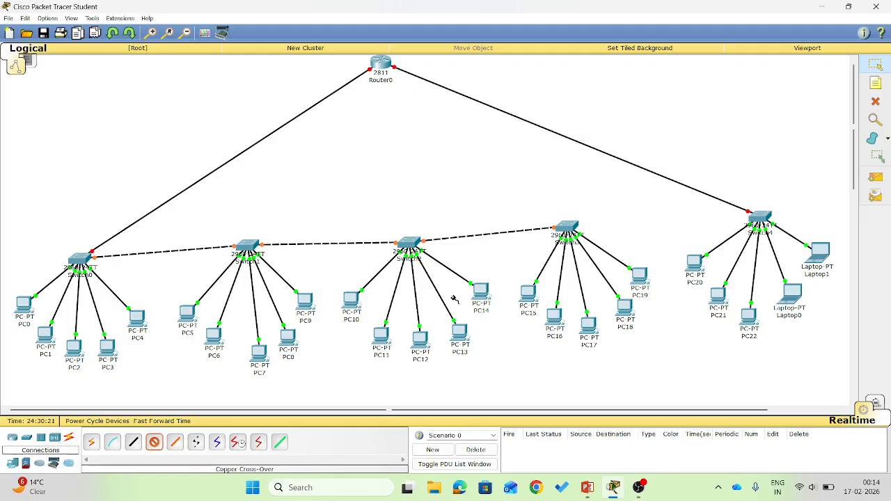
pyautogui.click(573, 229)
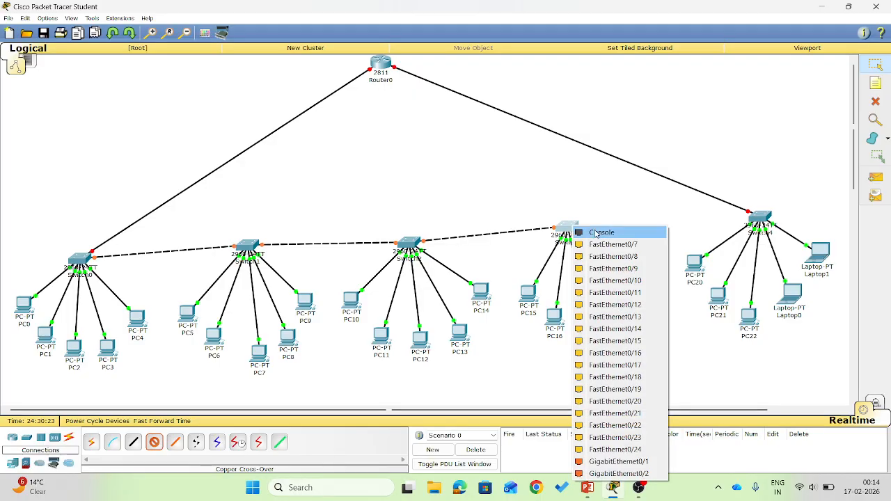
pyautogui.click(609, 244)
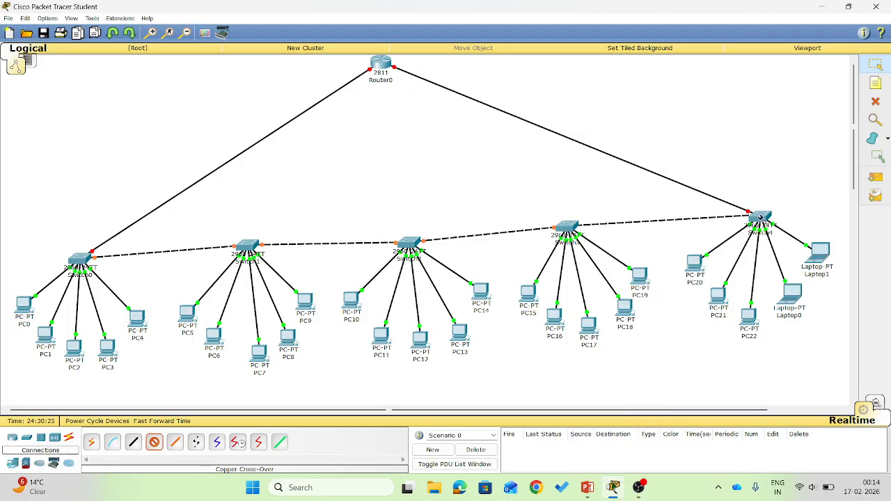
pyautogui.click(760, 218)
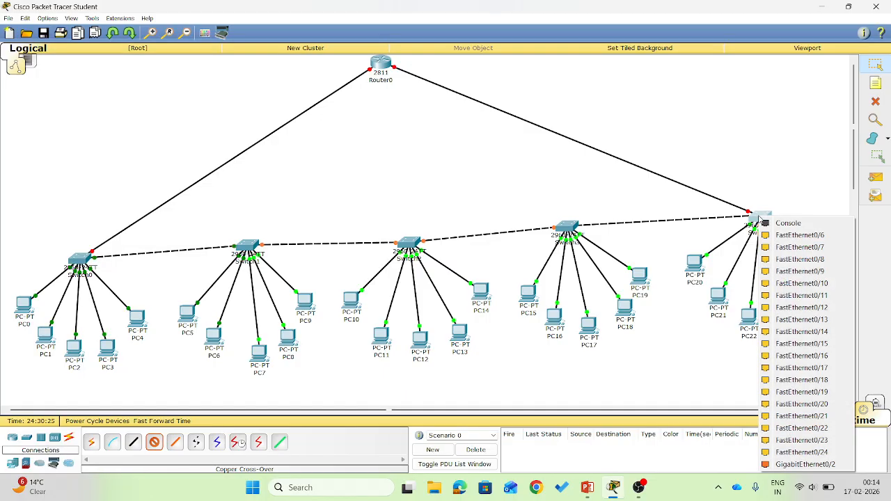
pyautogui.click(805, 236)
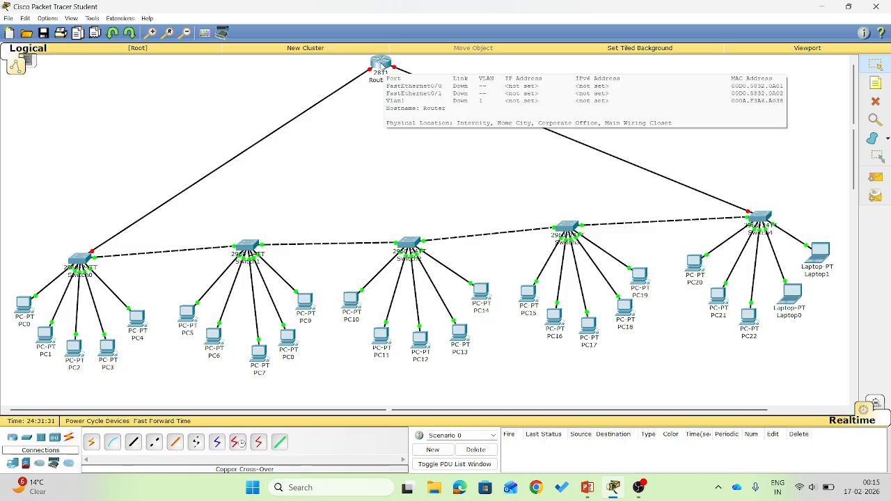
# Open Router0's command line interface in a maximized window and answer no to the initial configuration dialog
pyautogui.click(382, 65)
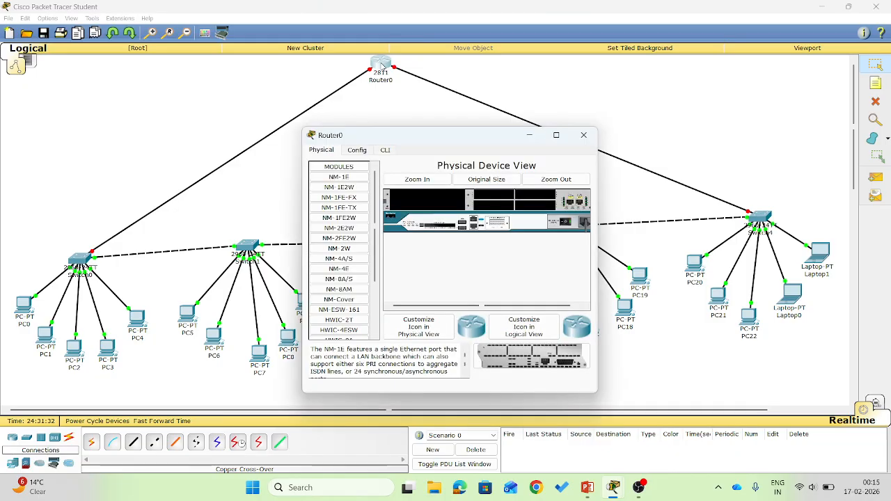
pyautogui.click(386, 150)
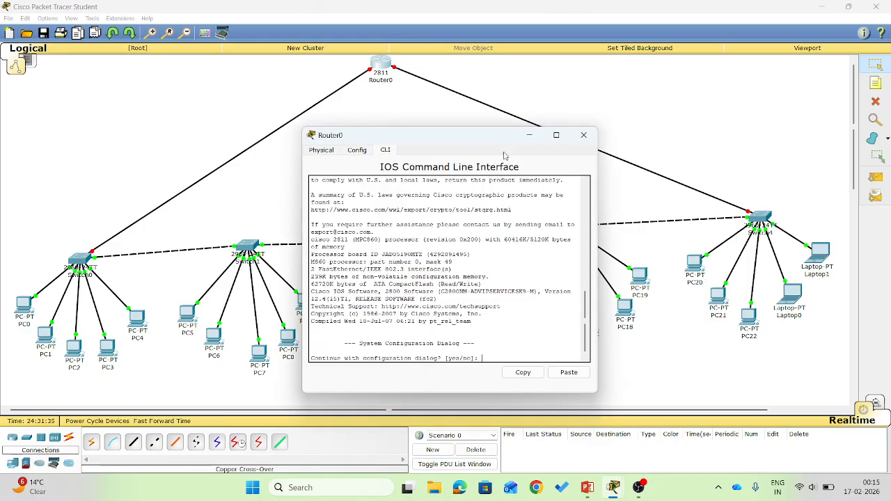
pyautogui.click(555, 135)
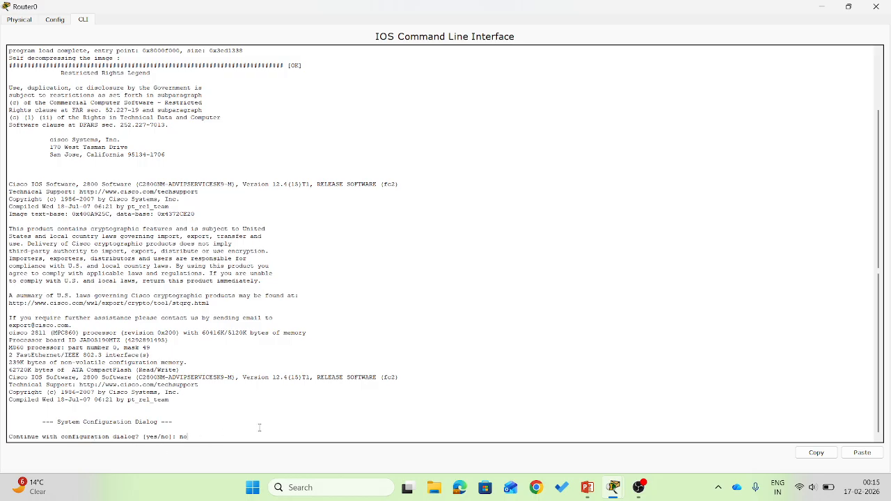
pyautogui.press('Return')
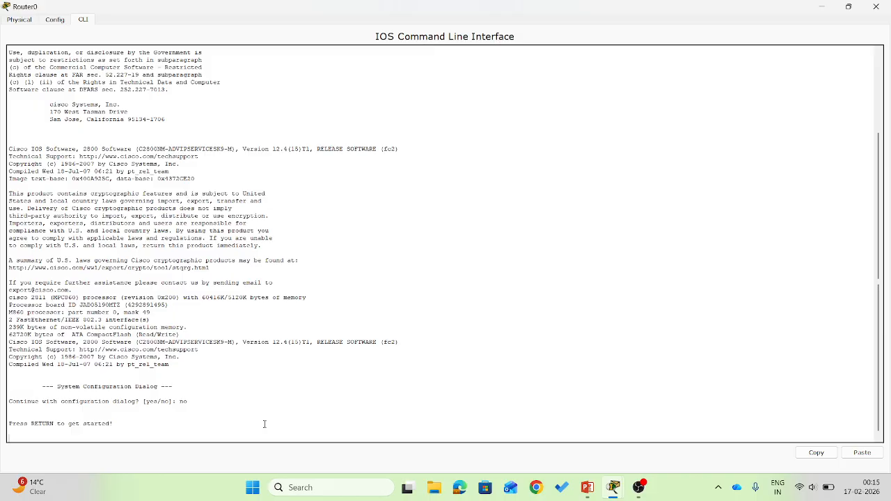
# Start the router's console session and enter global configuration mode using the enable and configure terminal commands
pyautogui.press('Return')
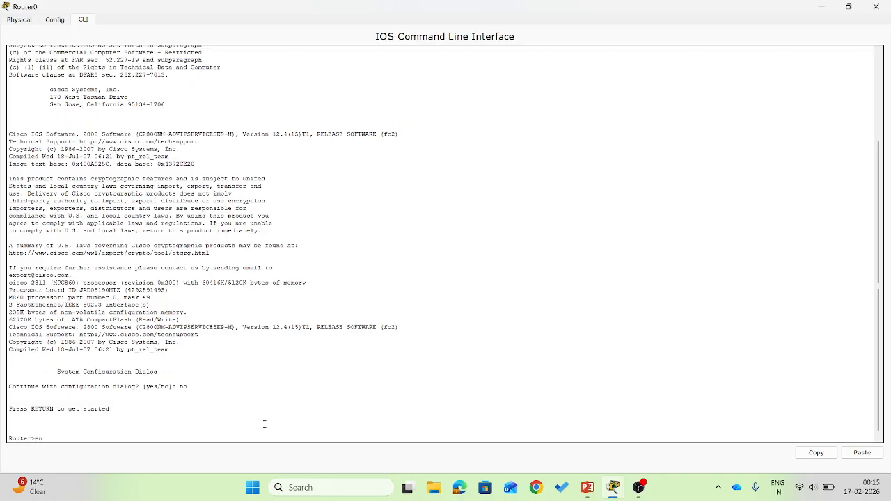
pyautogui.press('Return')
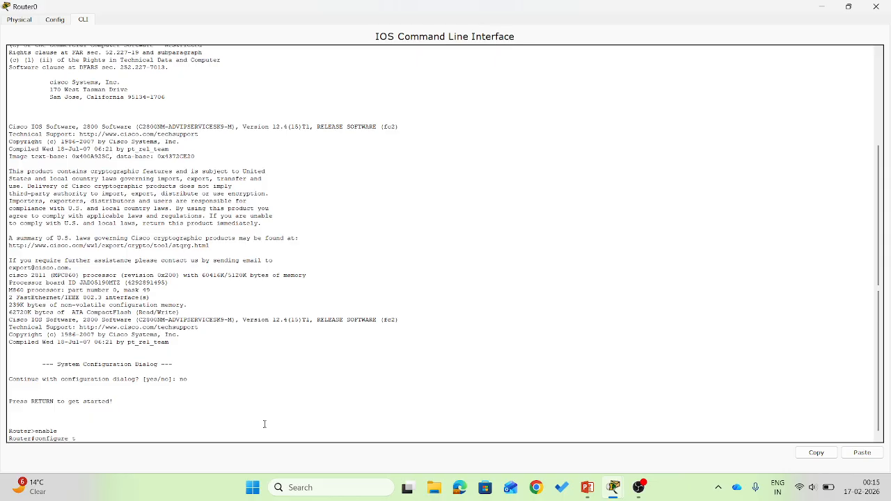
pyautogui.write('configure terminal')
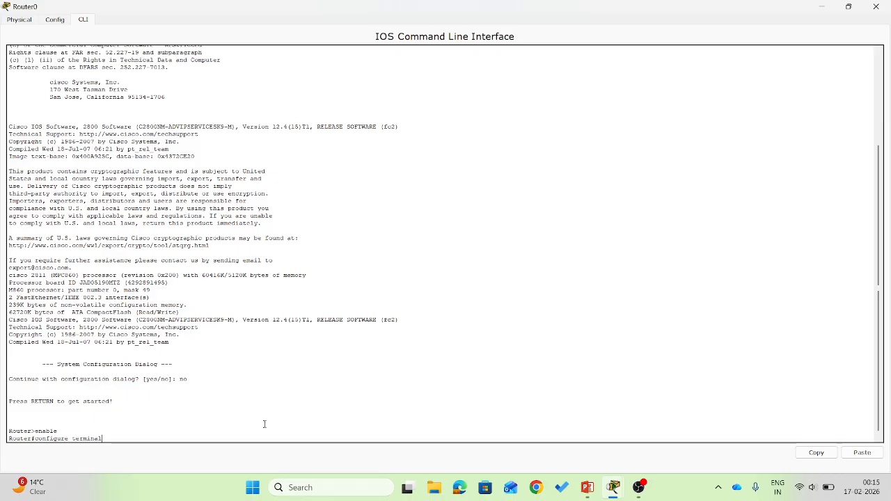
pyautogui.press('Return')
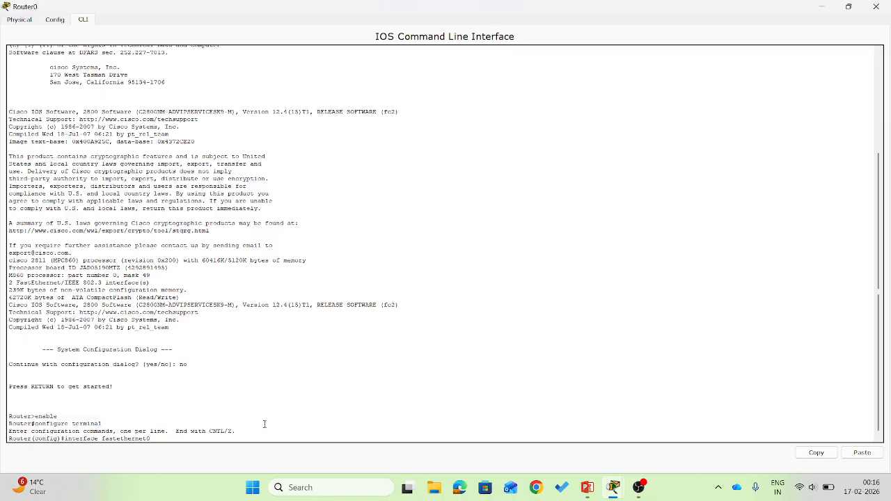
# Enter configuration mode for interface fastethernet0/1 and begin its ip address command with 192.1
pyautogui.press('Return')
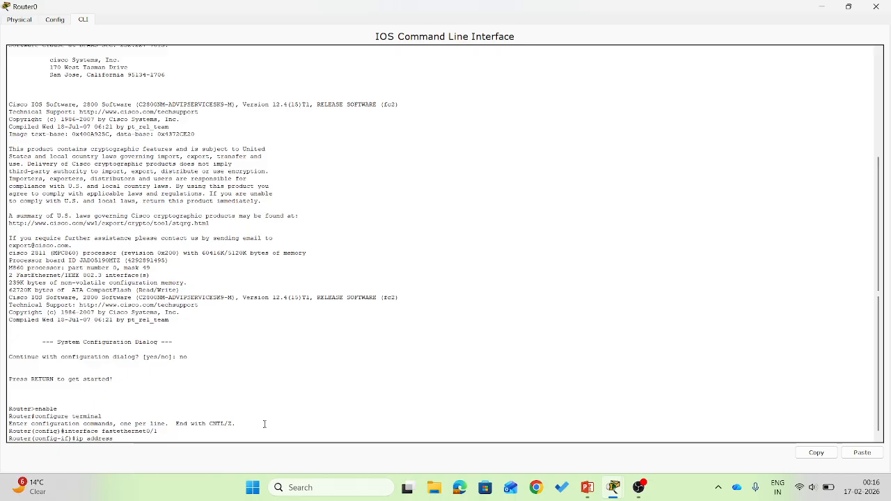
pyautogui.write('192.1')
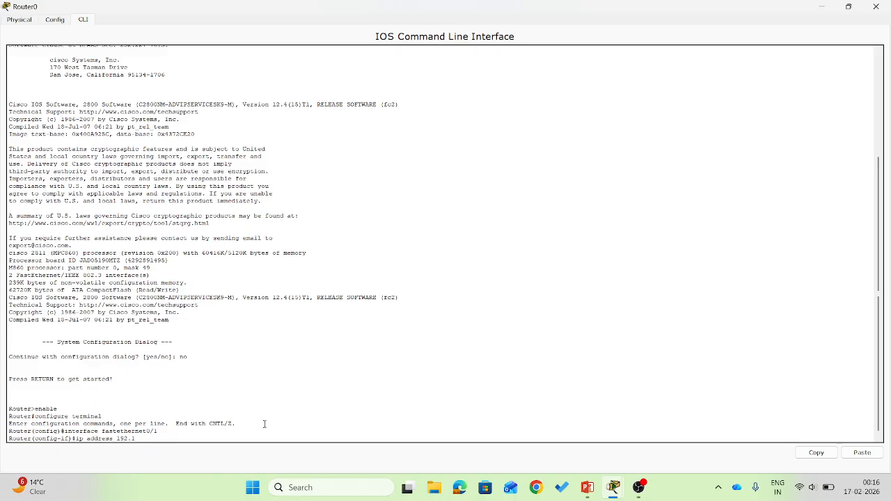
# Assign the IP address 192.168.1.1 with subnet mask 255.255.255.0 to Router0's FastEthernet0/1 interface
pyautogui.write('68.1.1 255.255.25')
pyautogui.write('5.0')
pyautogui.press('Return')
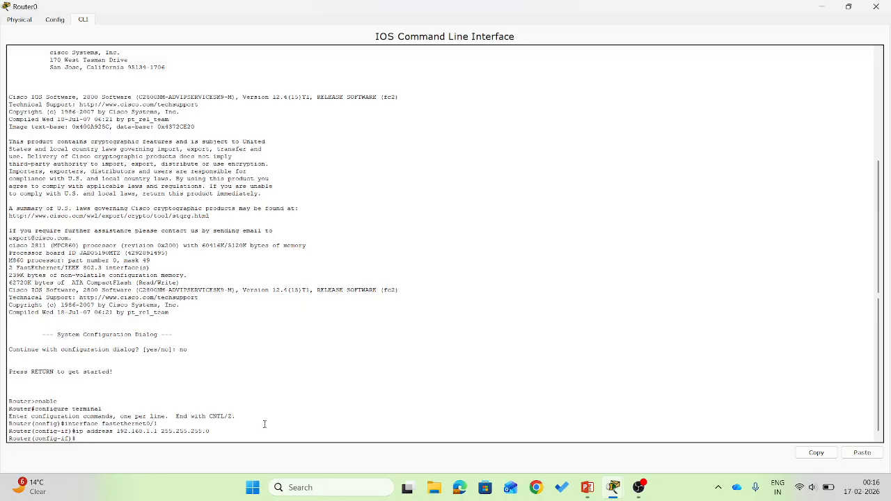
# Enable Router0's FastEthernet0/1 interface with the no shutdown command and return to the interface prompt
pyautogui.write('n')
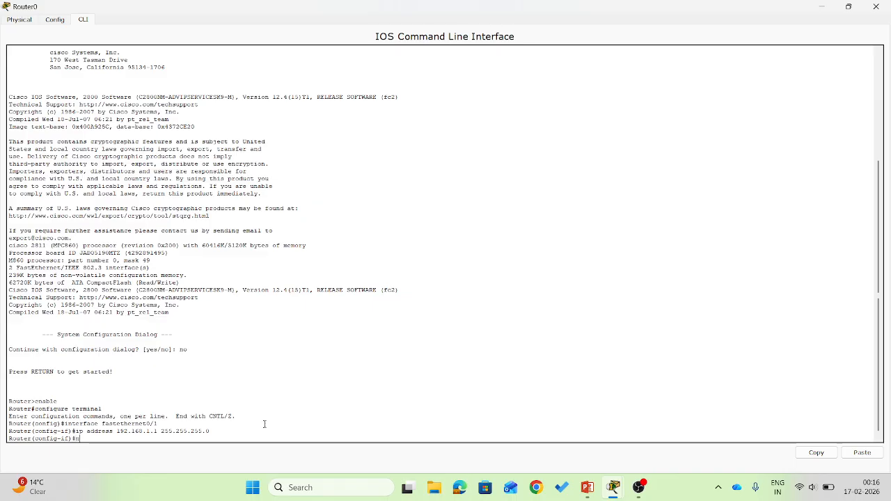
pyautogui.write('o shut')
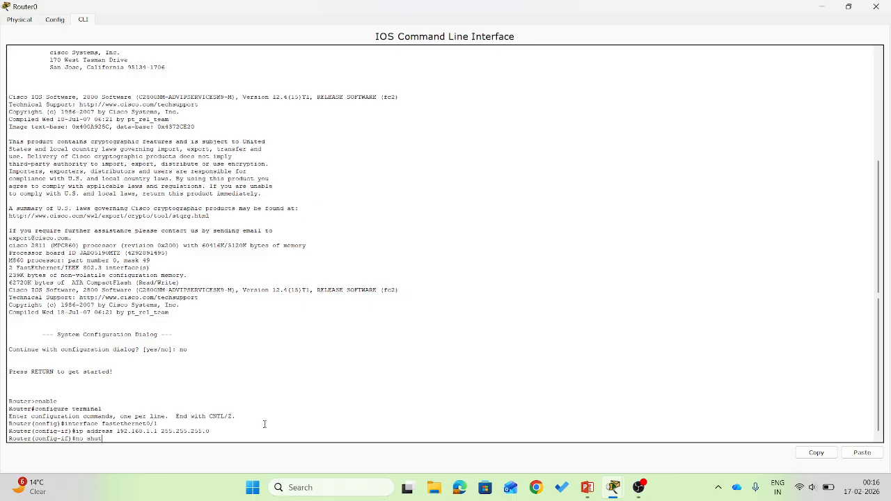
pyautogui.write('down')
pyautogui.press('Return')
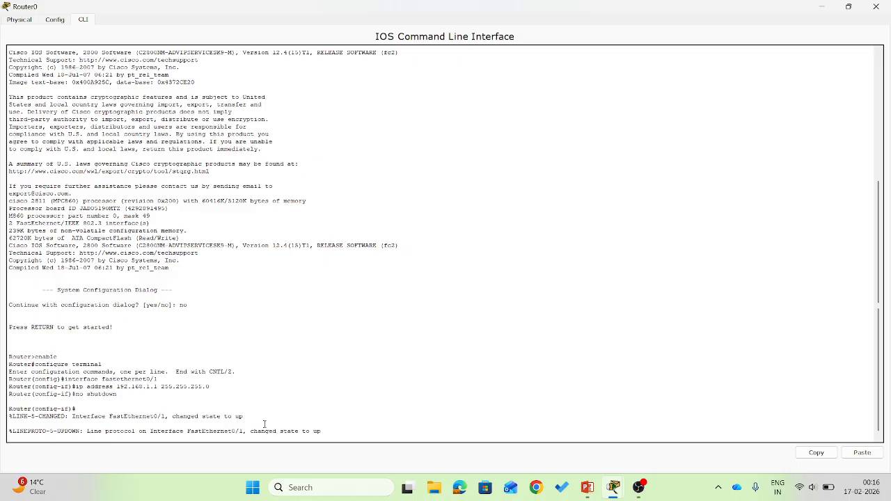
pyautogui.press('Return')
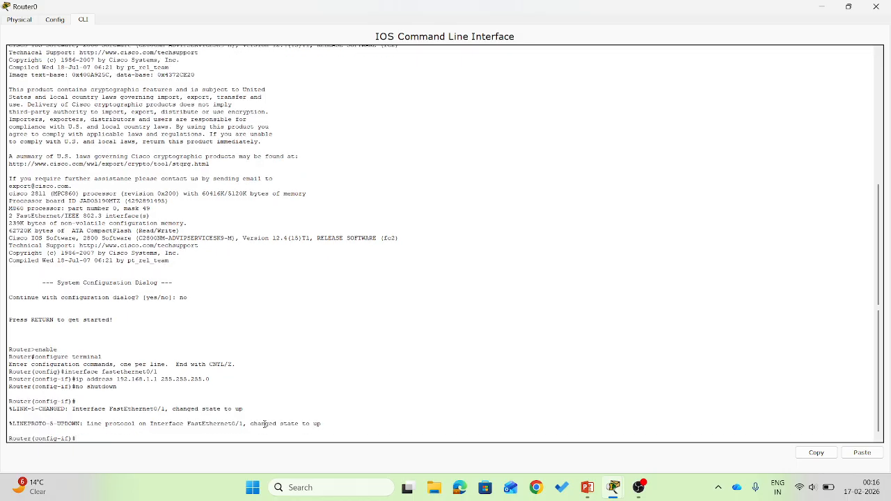
# Re-enter the fastethernet0/1 interface configuration and set its IP address to 192.168.2.1 with mask 255.255.255.0
pyautogui.write('interface fastethernet0/1')
pyautogui.press('Return')
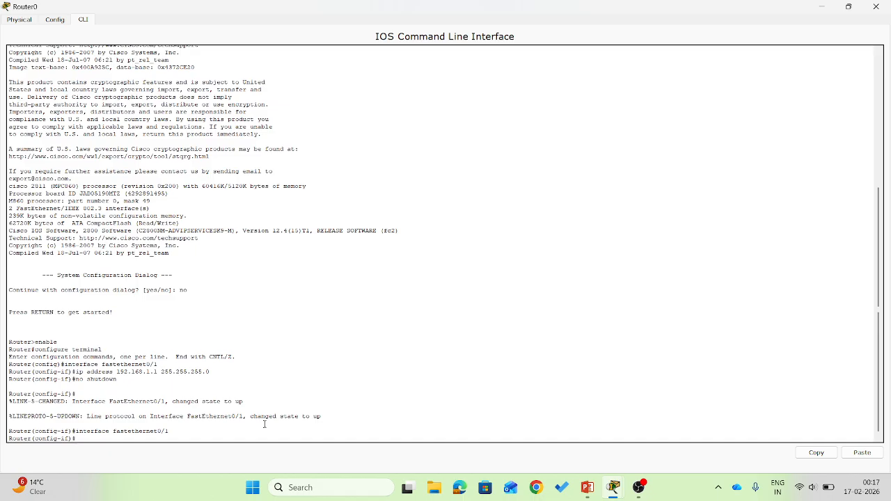
pyautogui.press('Up')
pyautogui.press('Up')
pyautogui.press('Up')
pyautogui.press('BackSpace')
pyautogui.write('2.168.2.1 255.255.255.0')
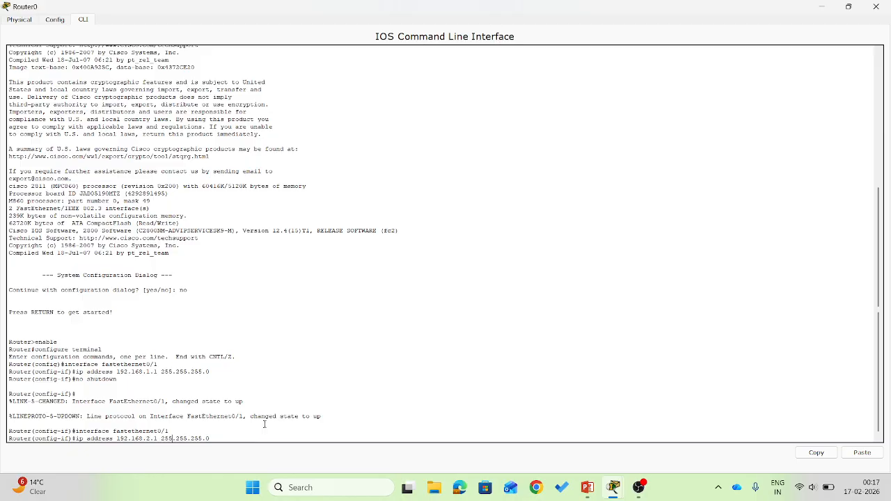
pyautogui.press('Return')
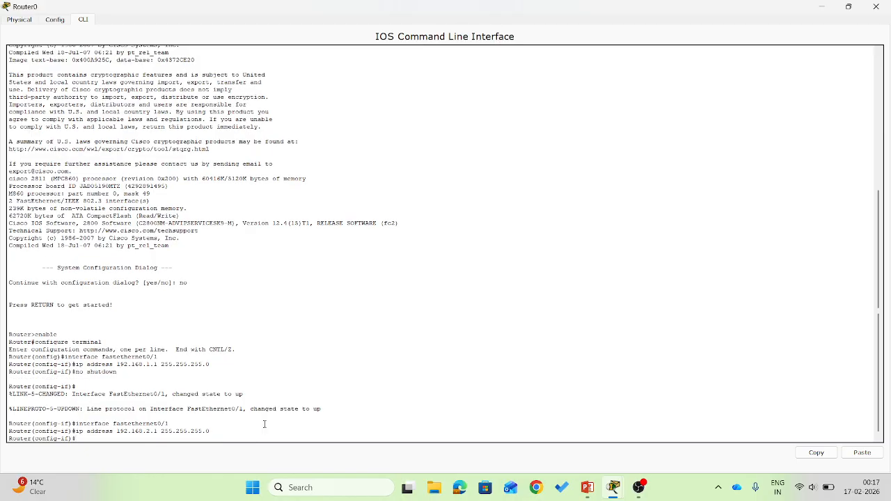
# Issue no shutdown on FastEthernet0/1, exit interface configuration mode and close the router window
pyautogui.write('no shutdown')
pyautogui.press('Return')
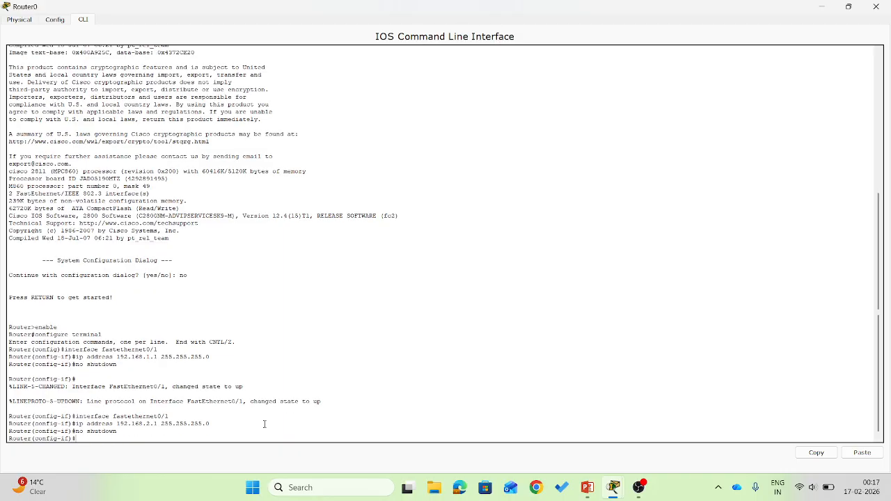
pyautogui.write('exit')
pyautogui.press('Return')
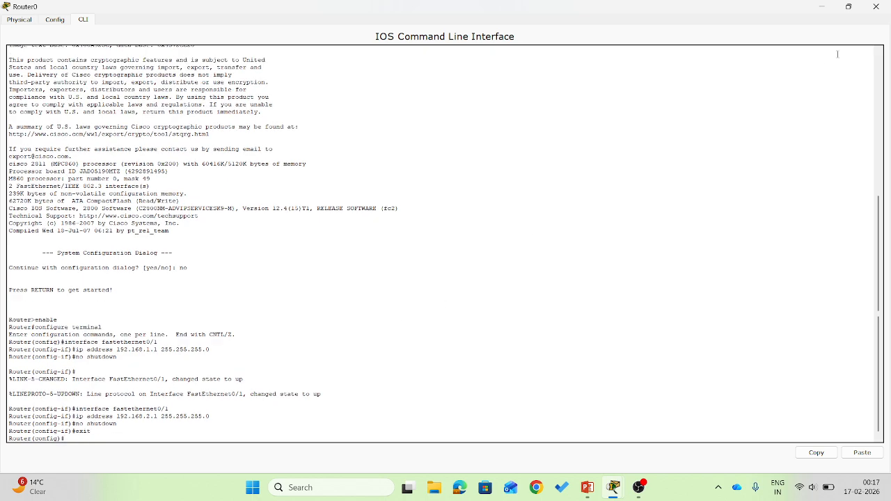
pyautogui.click(875, 6)
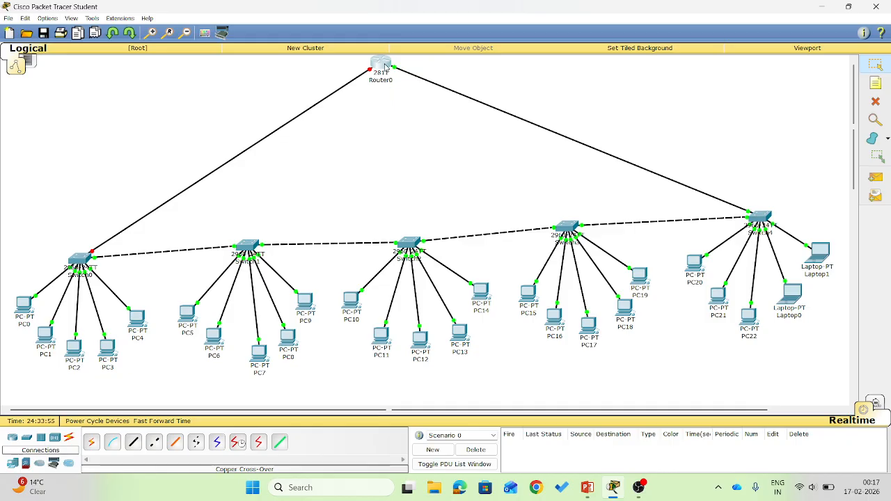
# Reopen Router0's command line full size and enter configuration of interface fastethernet0/0
pyautogui.moveTo(382, 64)
pyautogui.click(382, 64)
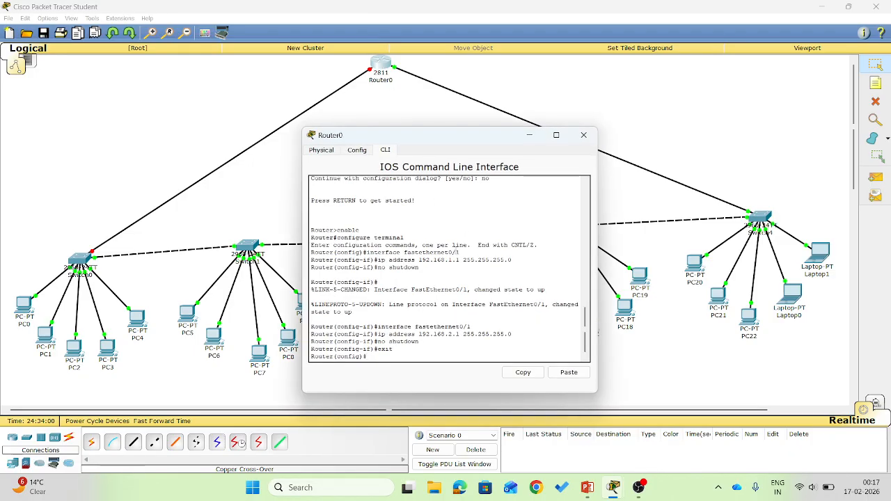
pyautogui.click(556, 135)
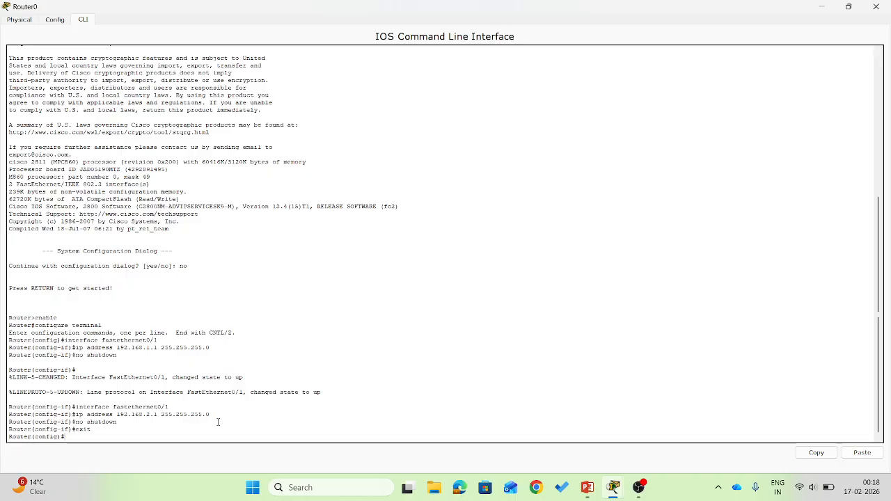
pyautogui.write('interface fa')
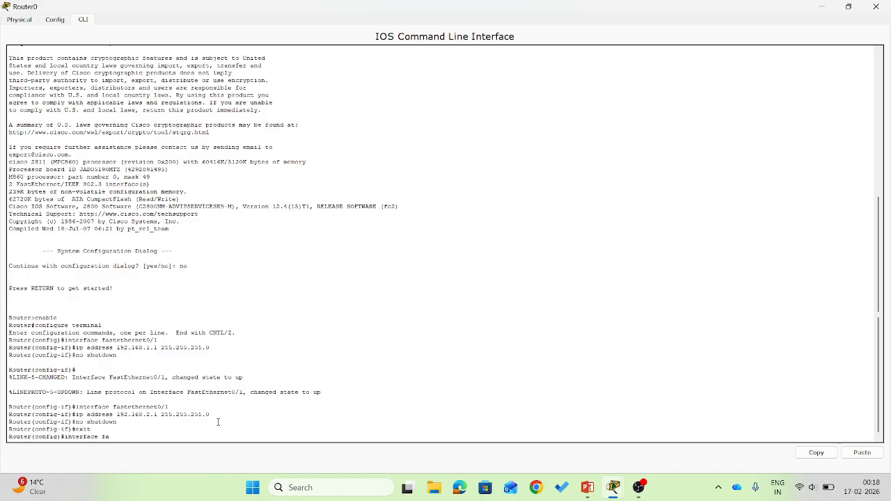
pyautogui.write('stethernet0')
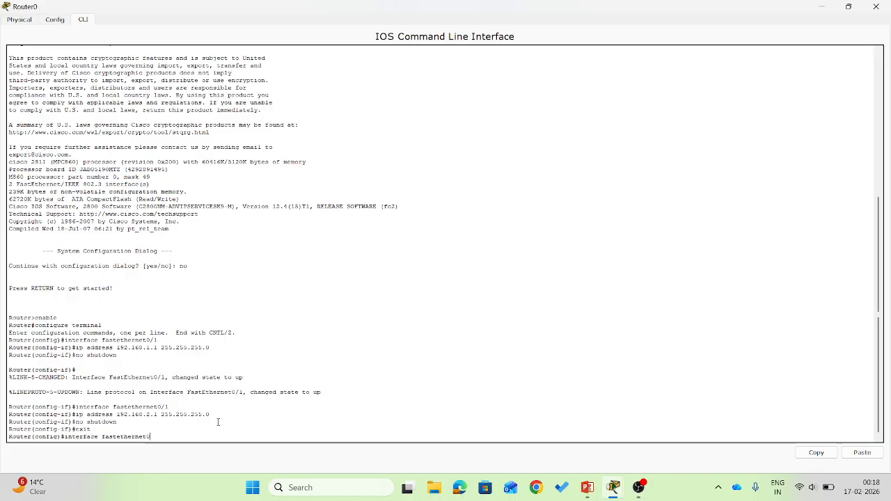
pyautogui.write('/0')
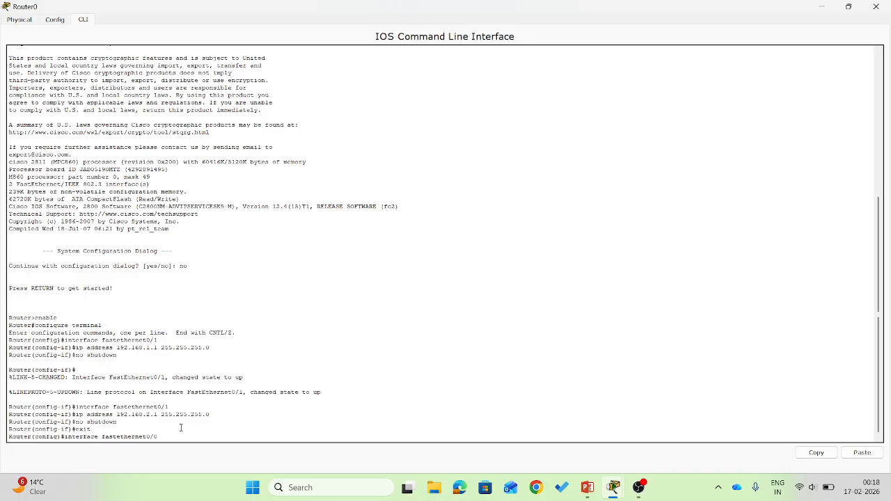
pyautogui.press('Return')
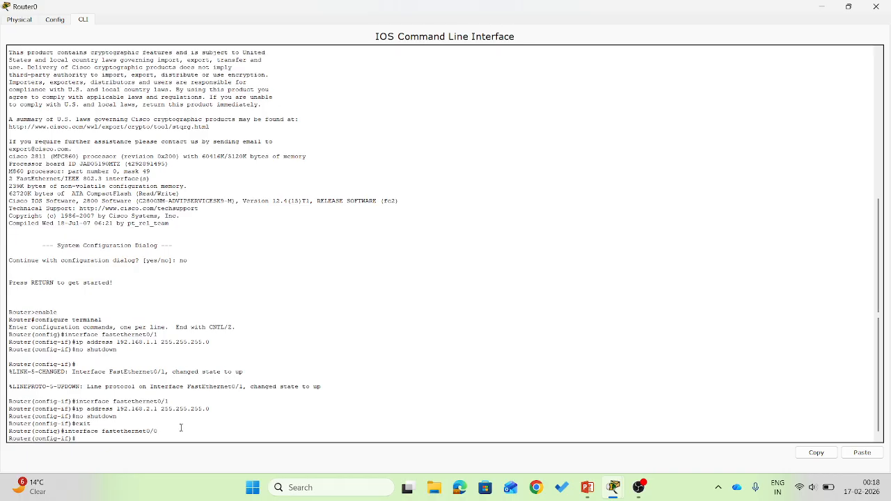
# Assign the IP address 192.168.1.1 with subnet mask 255.255.255.0 to Router0's FastEthernet0/0 interface
pyautogui.press('Up')
pyautogui.press('Up')
pyautogui.press('Up')
pyautogui.press('Up')
pyautogui.press('Left')
pyautogui.press('Left')
pyautogui.press('Left')
pyautogui.press('Left')
pyautogui.press('Left')
pyautogui.press('Left')
pyautogui.press('Left')
pyautogui.press('Left')
pyautogui.press('Left')
pyautogui.press('Left')
pyautogui.press('Left')
pyautogui.press('Left')
pyautogui.press('Left')
pyautogui.press('Left')
pyautogui.press('BackSpace')
pyautogui.write('1')
pyautogui.press('Return')
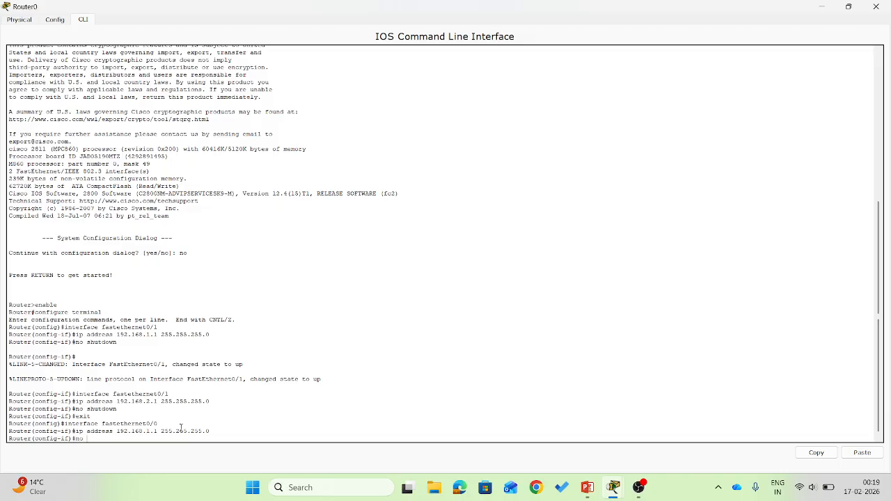
# Enable FastEthernet0/0 with no shutdown, exit interface configuration mode and close the router window
pyautogui.write('no shutdown')
pyautogui.press('Return')
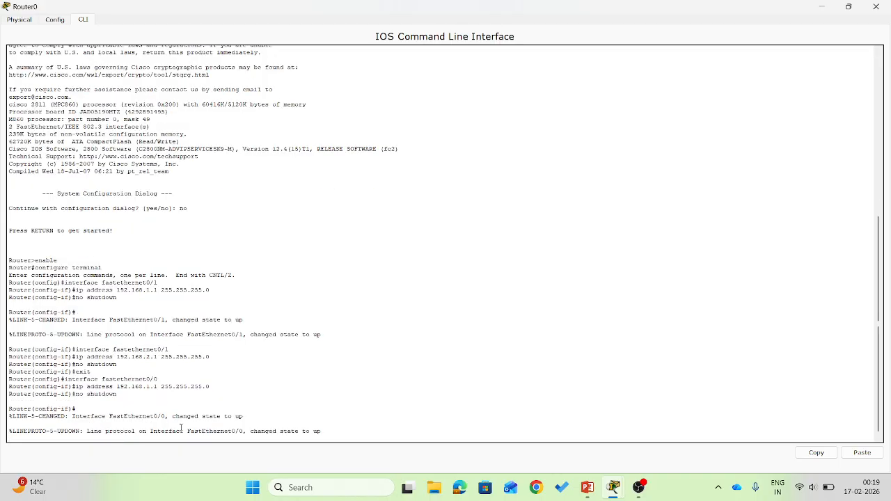
pyautogui.press('Return')
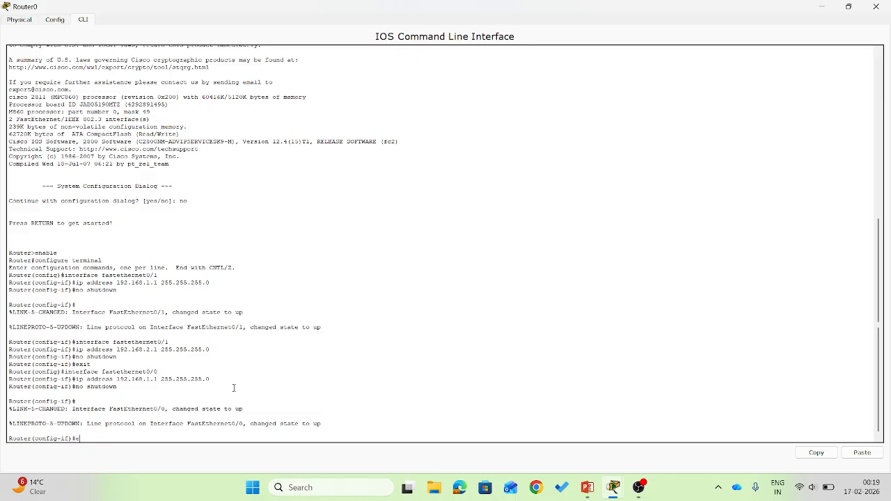
pyautogui.write('it')
pyautogui.press('Return')
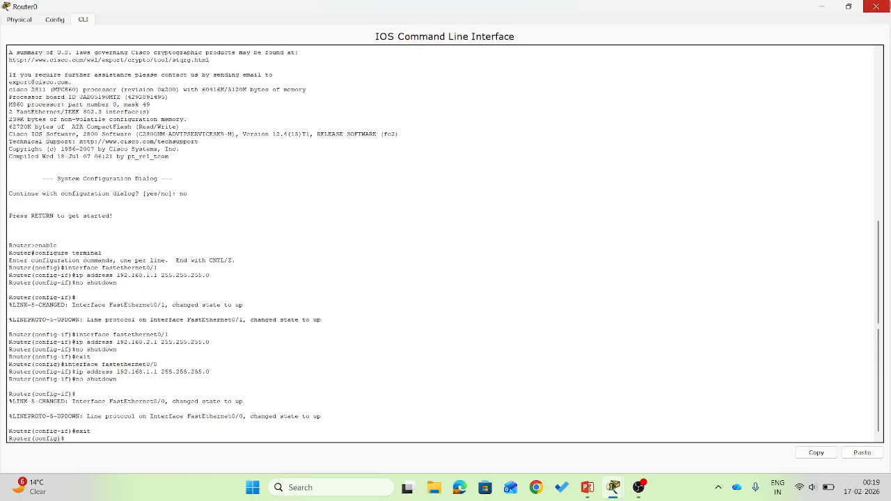
pyautogui.click(877, 7)
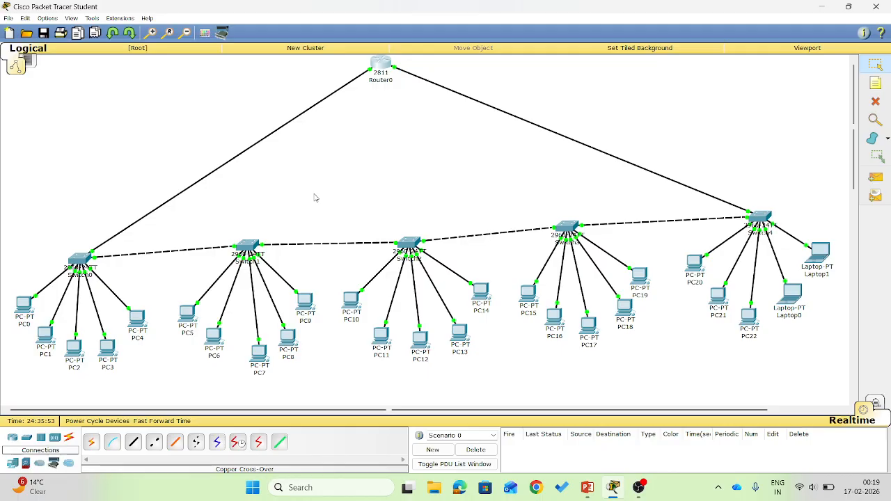
# Review the commands entered for both interfaces in Router0's command line, with its window moved aside, and close it
pyautogui.click(380, 66)
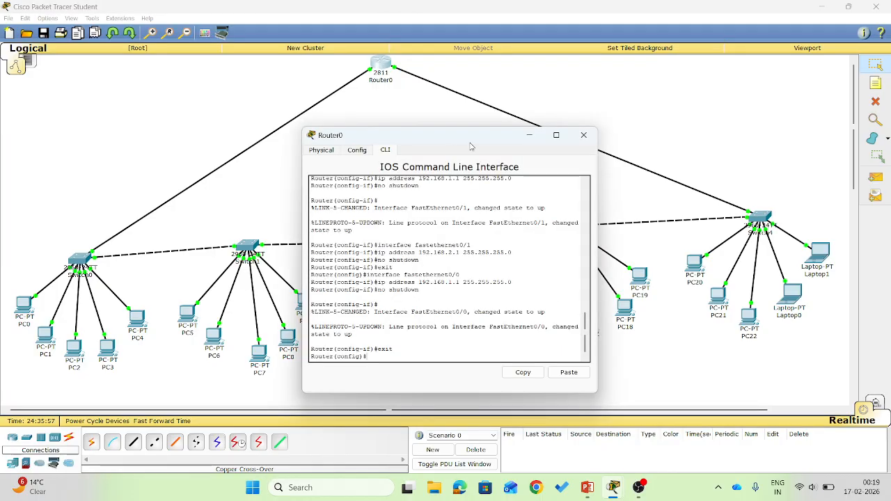
pyautogui.moveTo(528, 97); pyautogui.dragTo(621, 33)
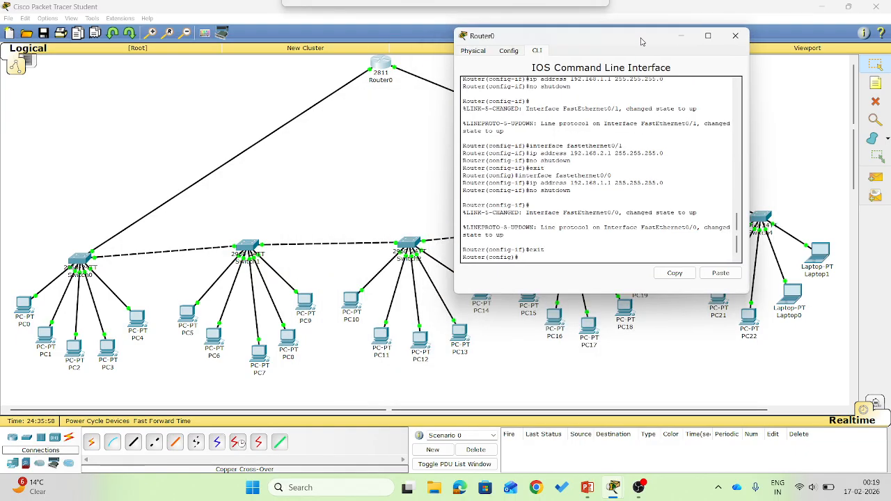
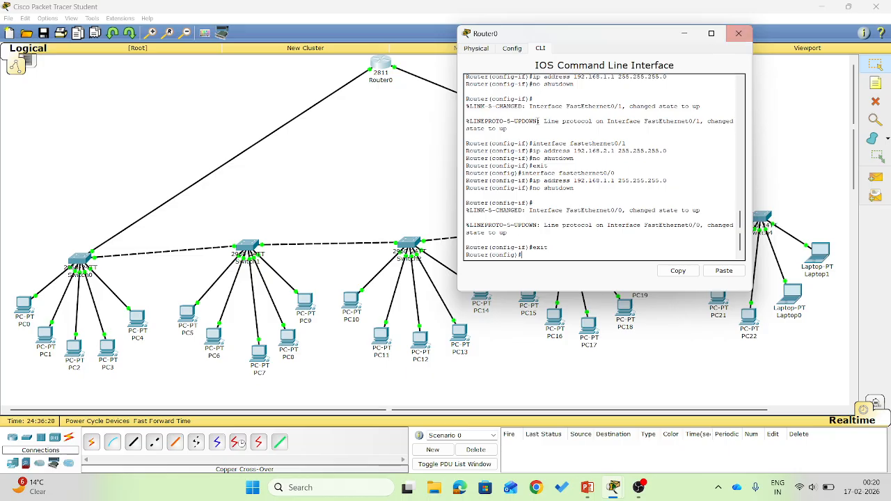
pyautogui.click(737, 33)
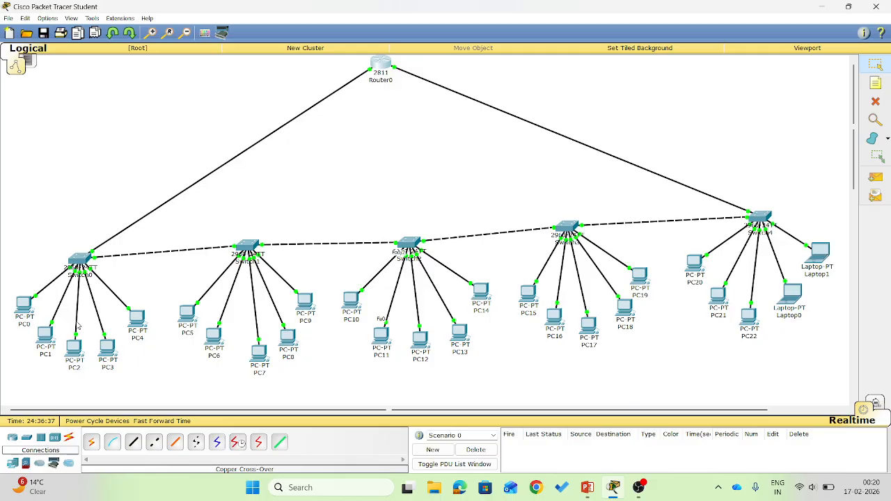
# Open PC0's IP configuration and set the static IP address 192.168.1.2 with the default subnet mask 255.255.255.0
pyautogui.click(22, 307)
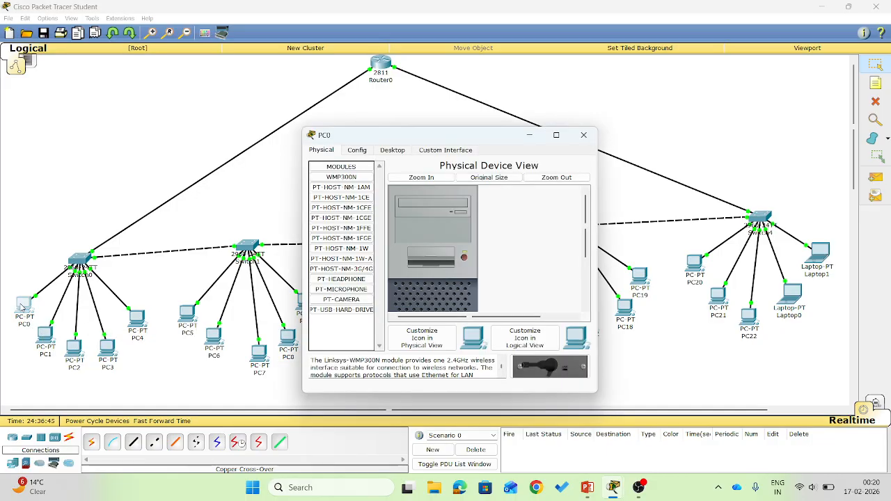
pyautogui.click(401, 151)
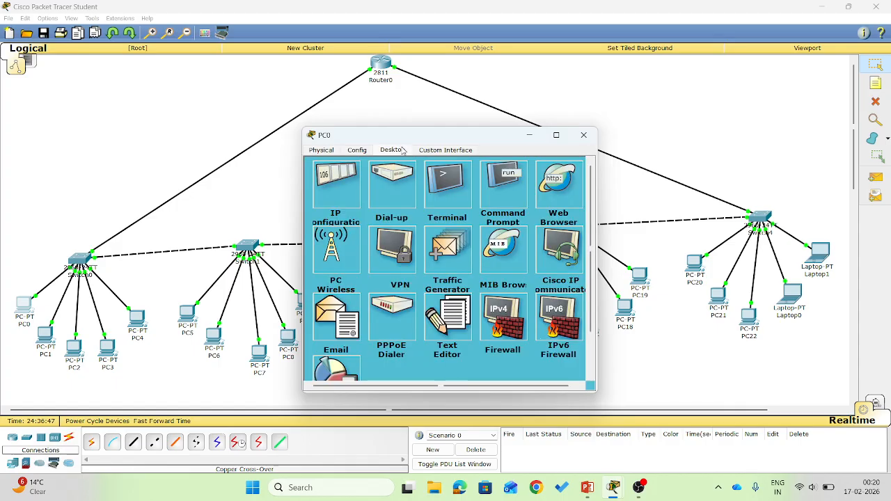
pyautogui.click(345, 191)
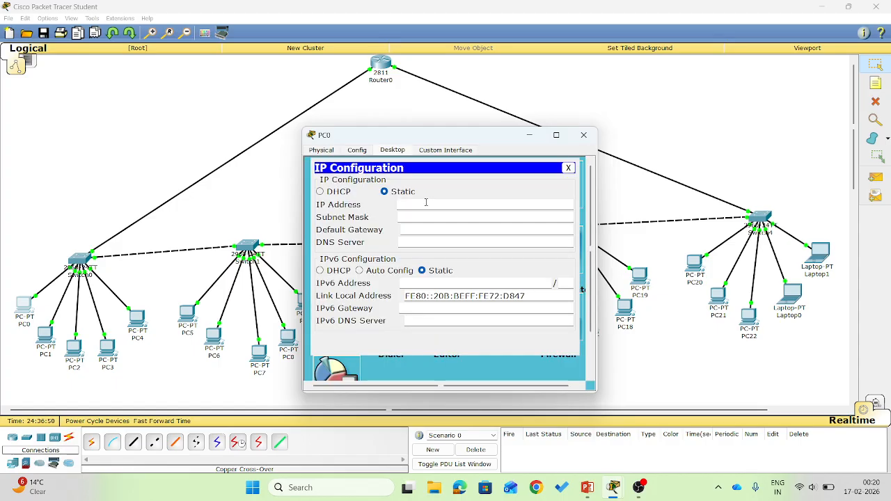
pyautogui.click(426, 202)
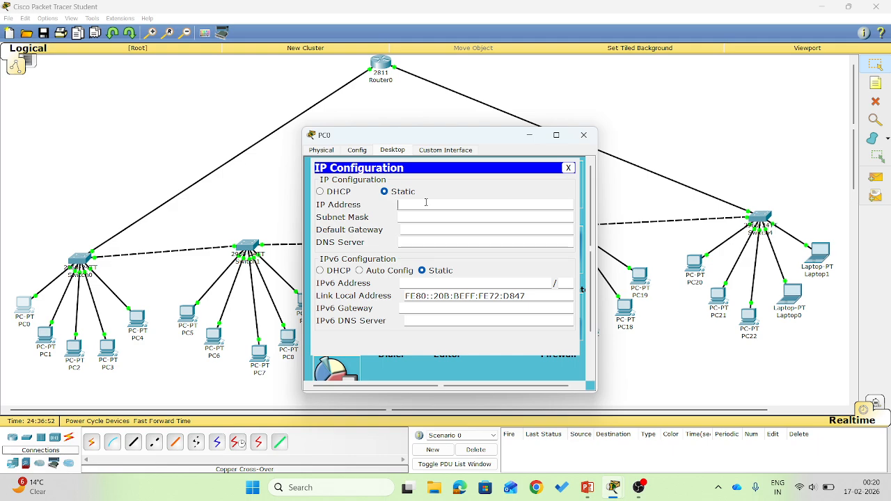
pyautogui.write('192.168.1.2')
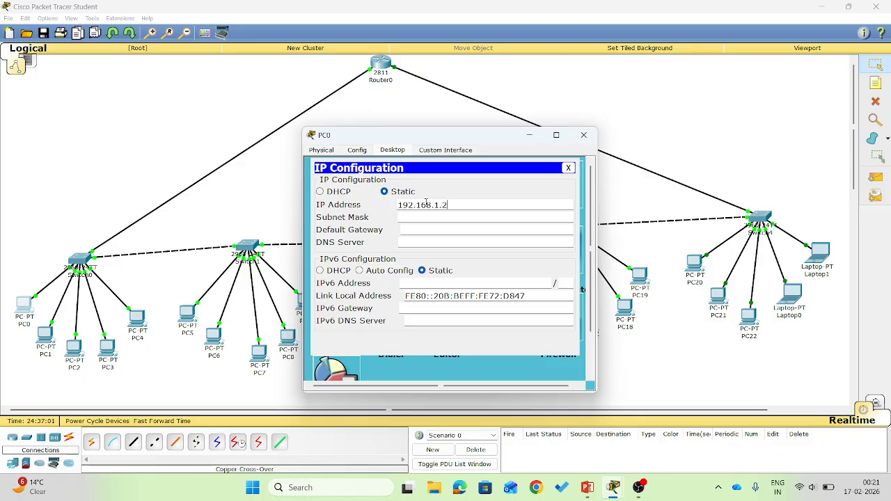
pyautogui.press('Return')
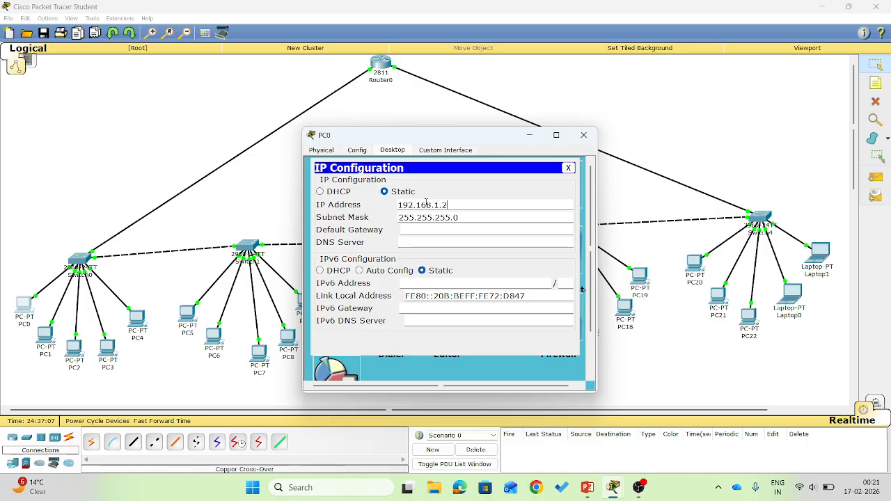
# Set PC0's default gateway to 192.168.1.1 and close the PC's window
pyautogui.press('Tab')
pyautogui.press('Tab')
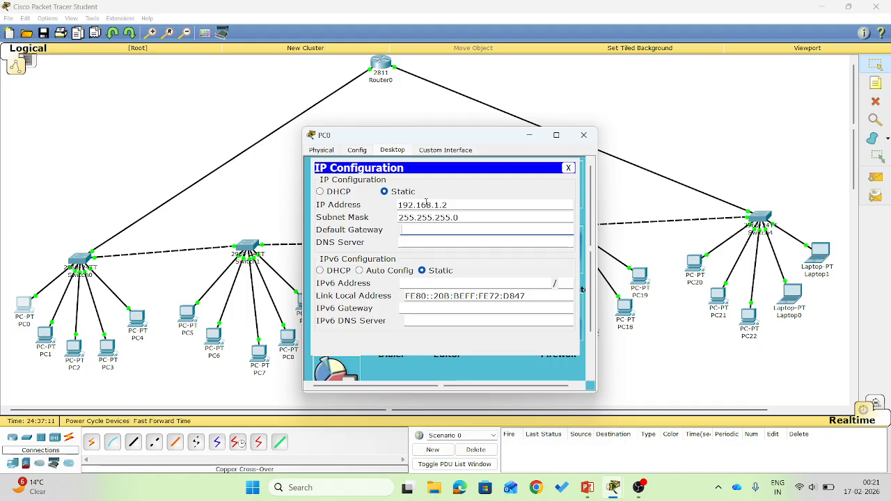
pyautogui.write('192.168.1.1')
pyautogui.hotkey('ctrl', 'a')
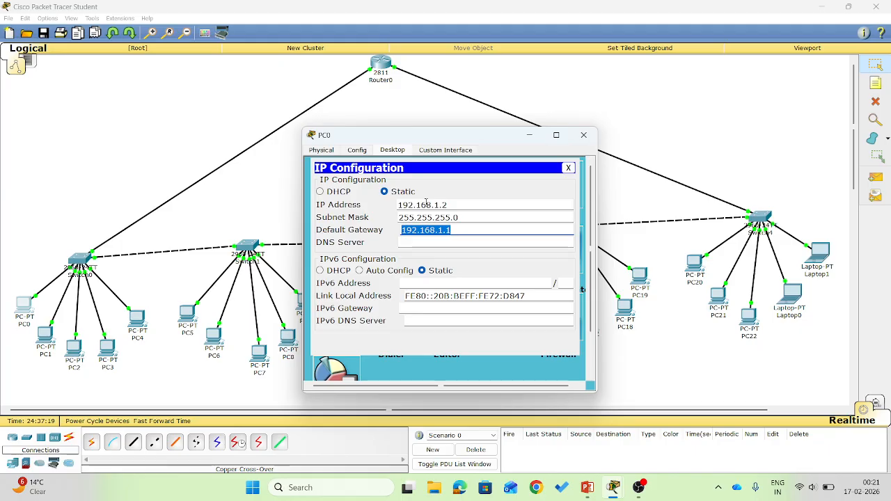
pyautogui.click(583, 135)
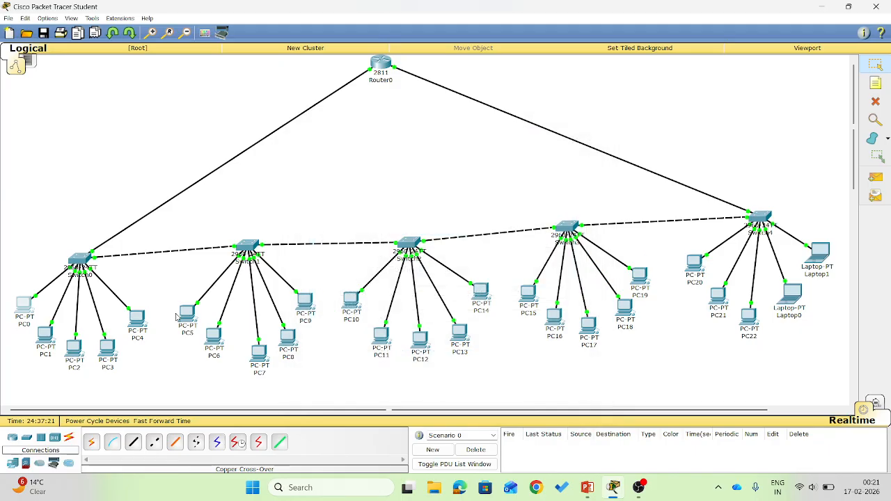
# Open PC1's IP configuration and set the static IP address 192.168.1.3 with the default subnet mask 255.255.255.0
pyautogui.click(46, 337)
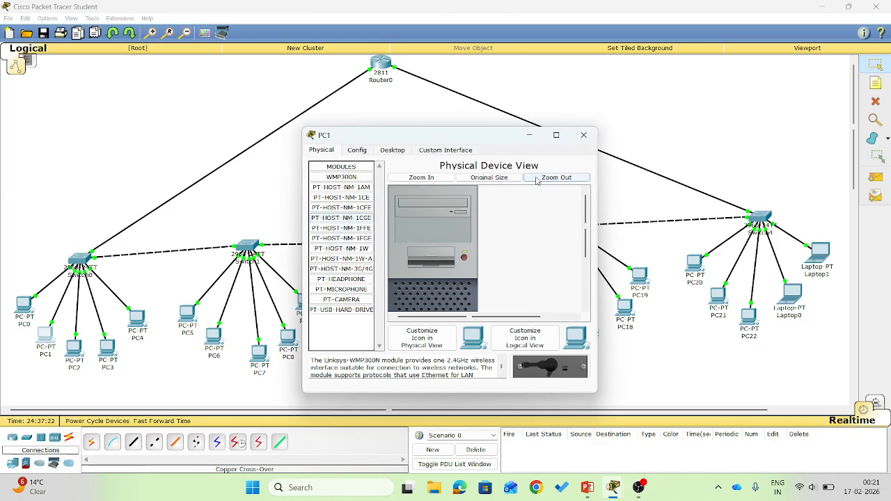
pyautogui.click(401, 150)
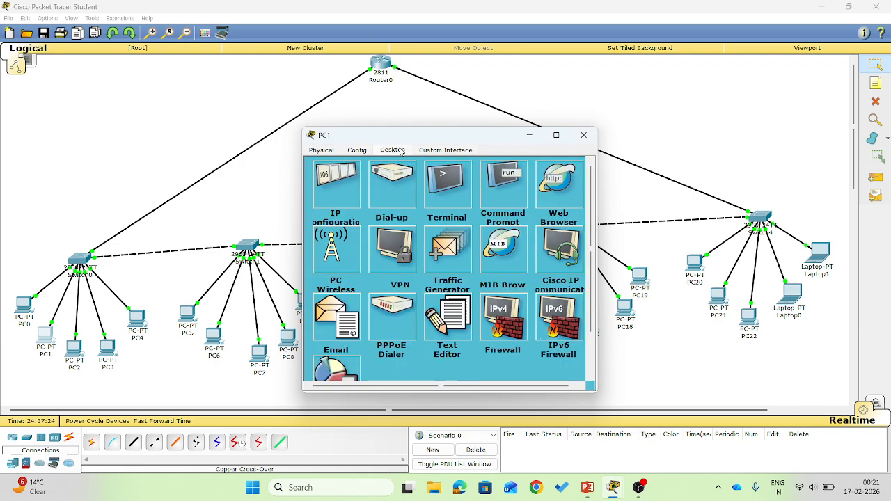
pyautogui.click(337, 186)
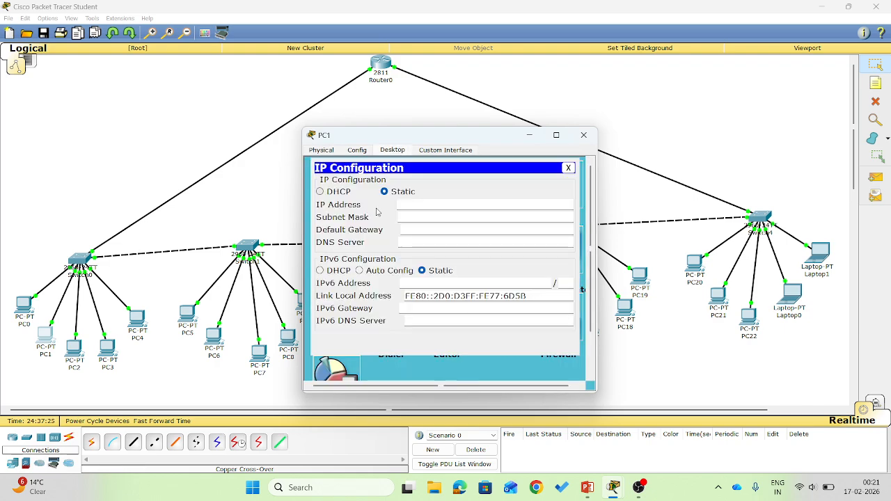
pyautogui.click(435, 204)
pyautogui.write('192.168.1.1')
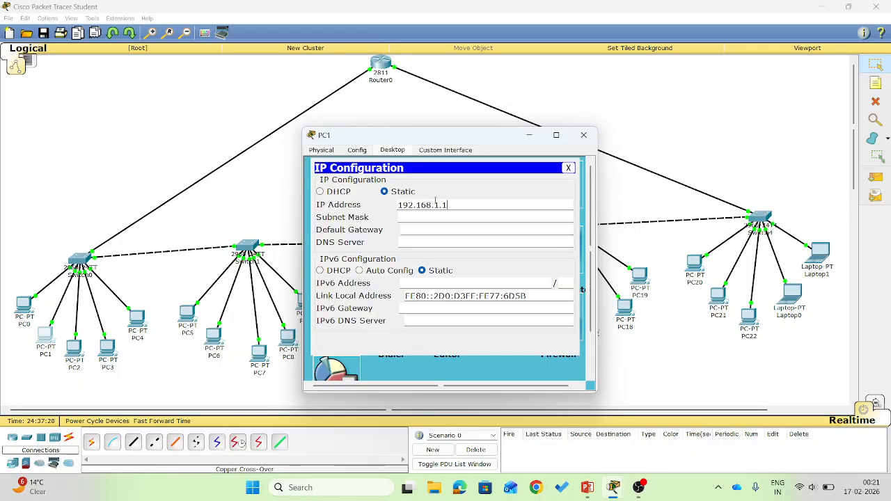
pyautogui.press('BackSpace')
pyautogui.write('3')
pyautogui.press('Tab')
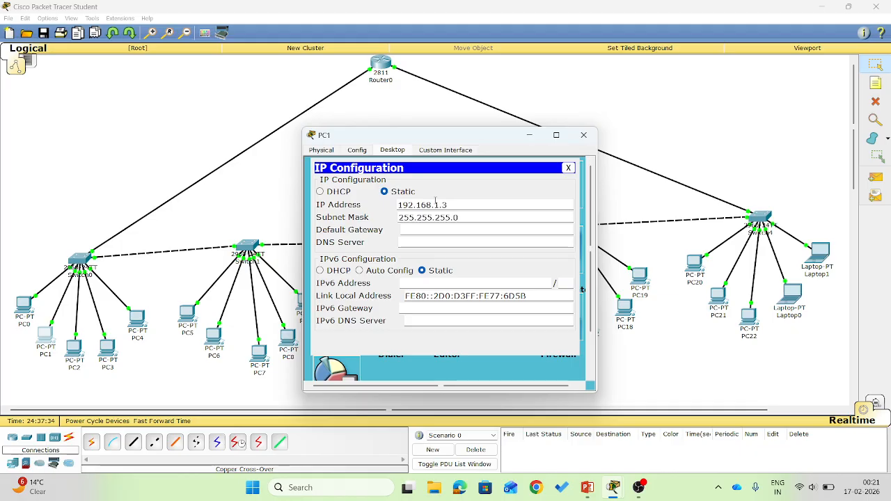
# Set PC1's default gateway to 192.168.1.1 and close the PC's window
pyautogui.click(427, 232)
pyautogui.write('192.168.1.1')
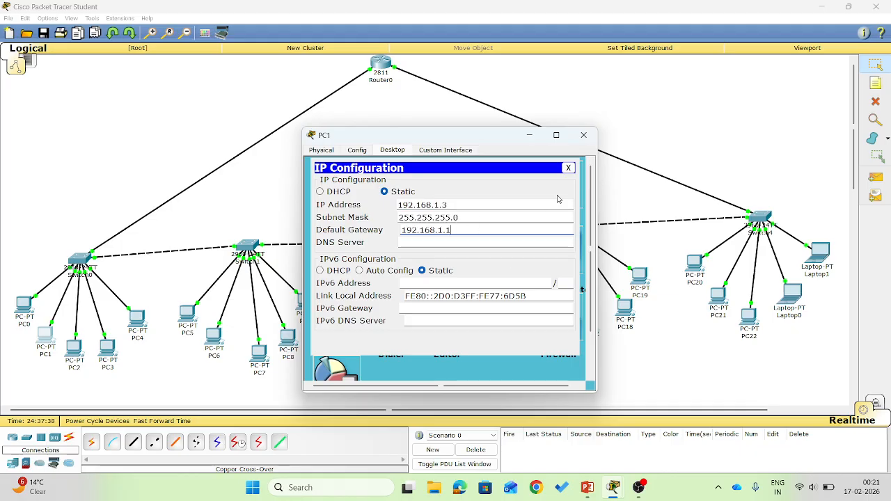
pyautogui.click(590, 138)
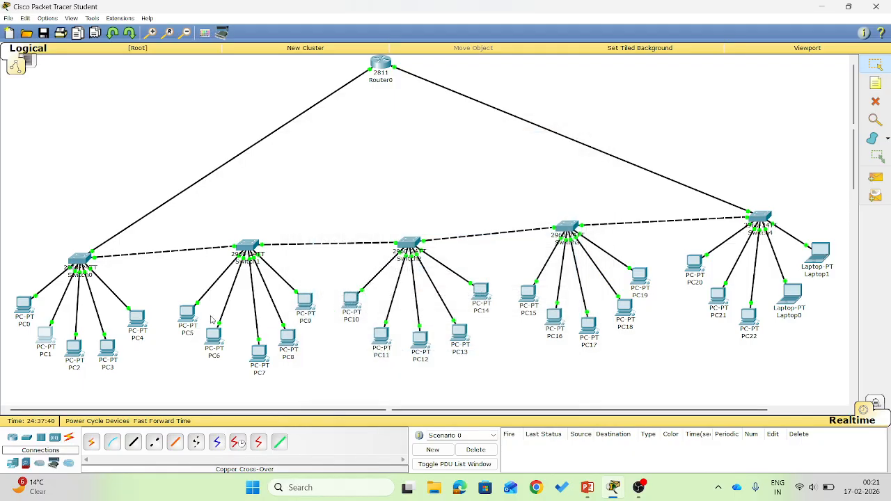
# Open PC2's IP configuration and set the static IP address 192.168.1.4 with the default subnet mask 255.255.255.0
pyautogui.click(74, 348)
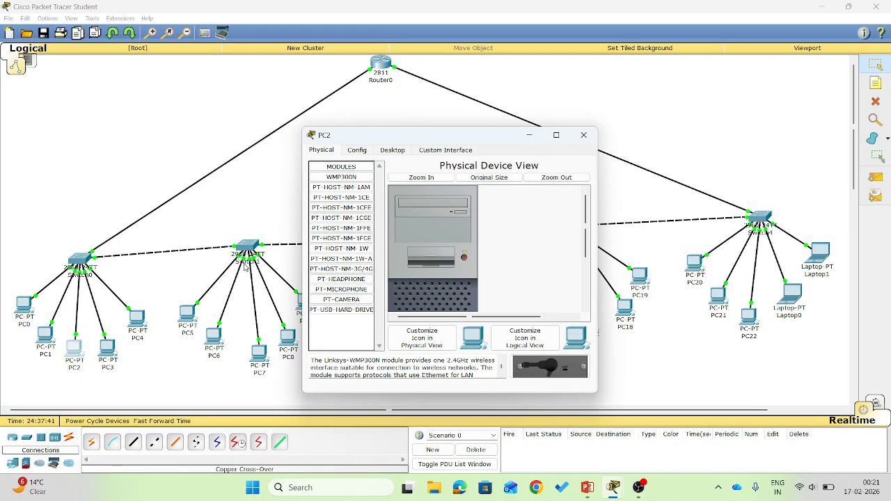
pyautogui.click(393, 152)
pyautogui.click(343, 188)
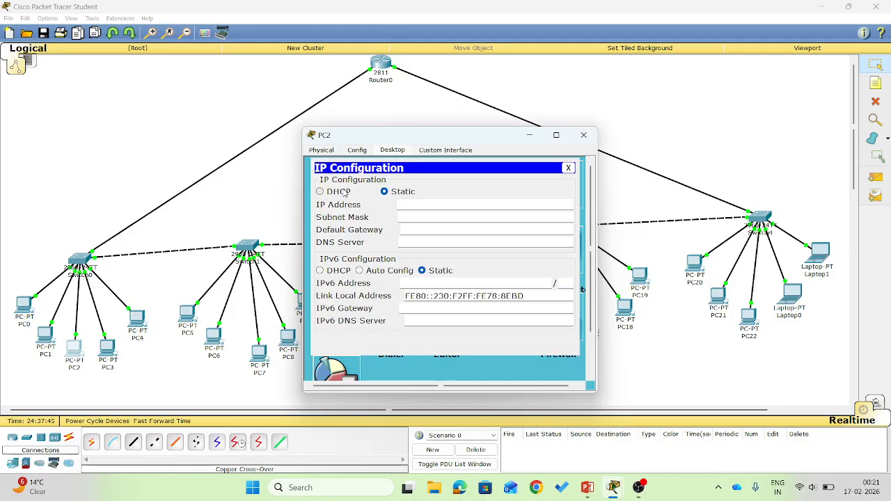
pyautogui.click(432, 204)
pyautogui.write('192.168.1.1')
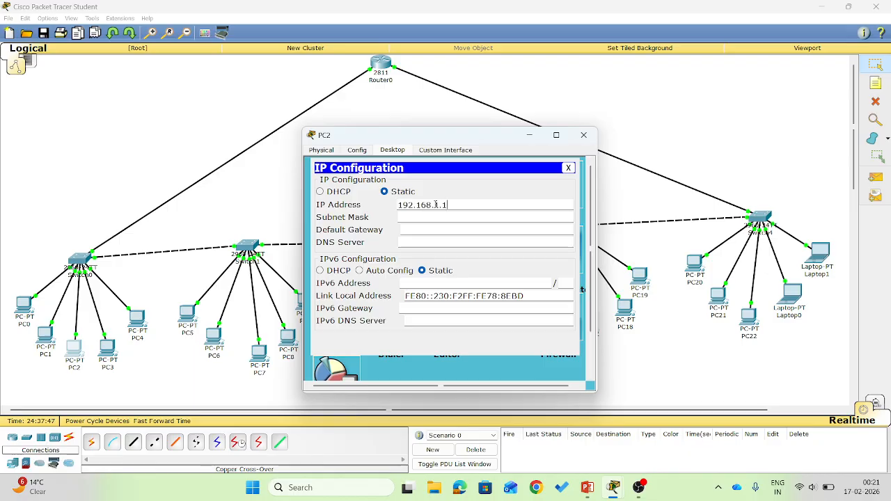
pyautogui.press('BackSpace')
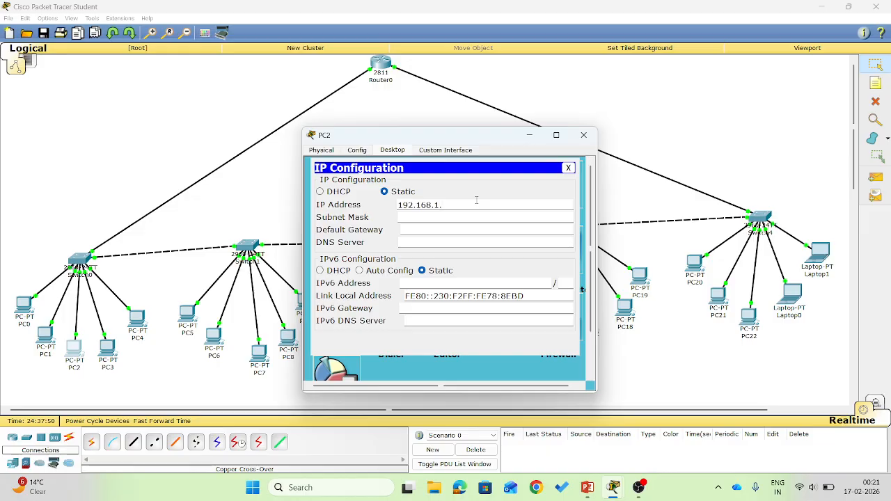
pyautogui.write('4')
pyautogui.press('Tab')
# Set PC2's default gateway to 192.168.1.1 and close the PC's window
pyautogui.click(432, 230)
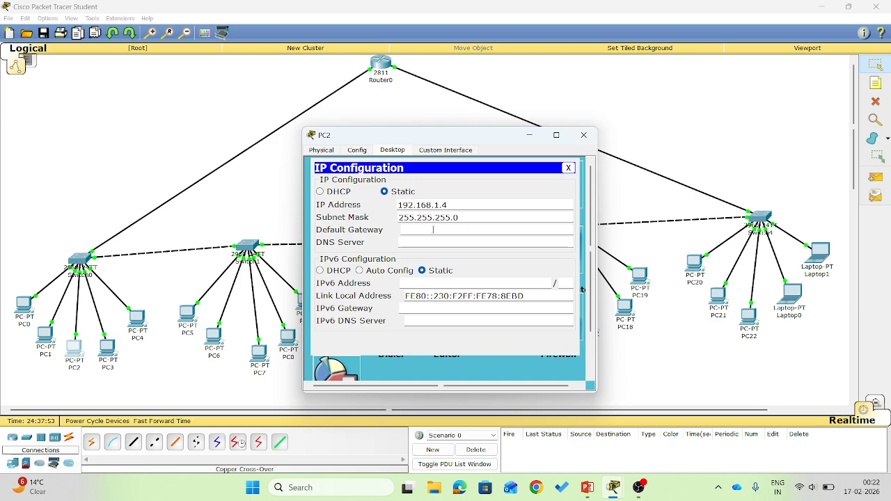
pyautogui.write('192.168.1.1')
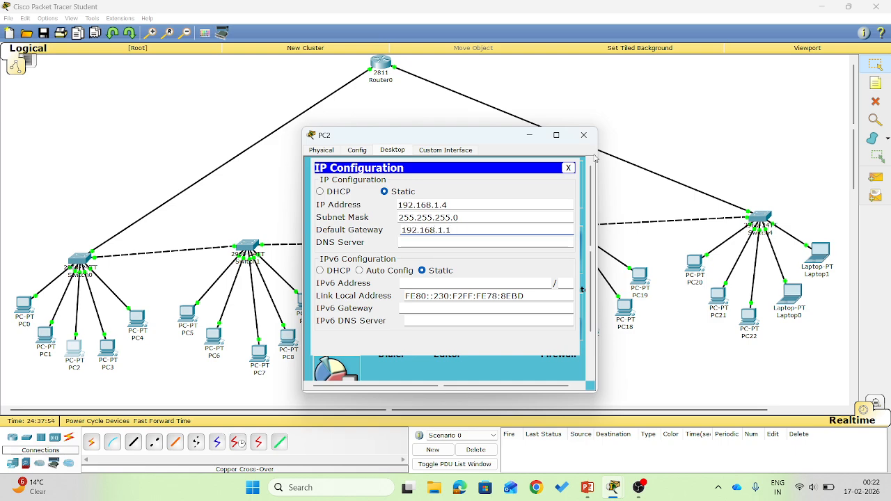
pyautogui.click(584, 135)
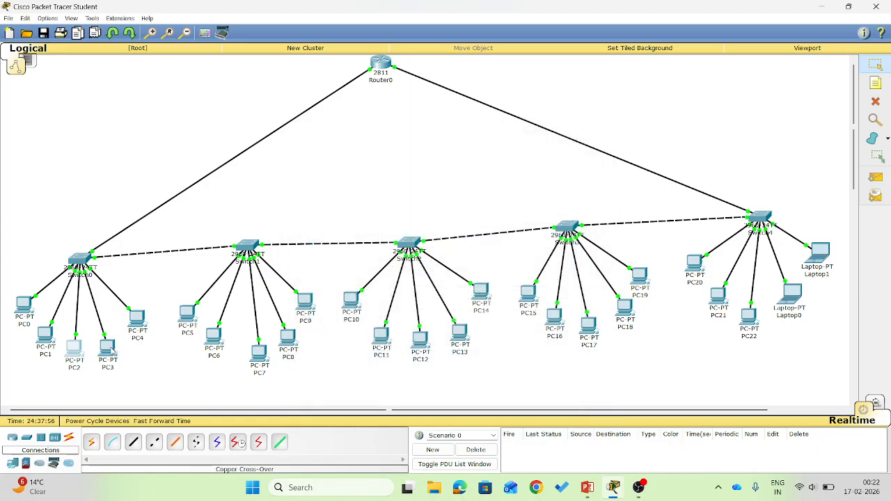
# Open PC3's IP configuration and set the static IP address 192.168.1.5 with the default subnet mask 255.255.255.0
pyautogui.click(109, 349)
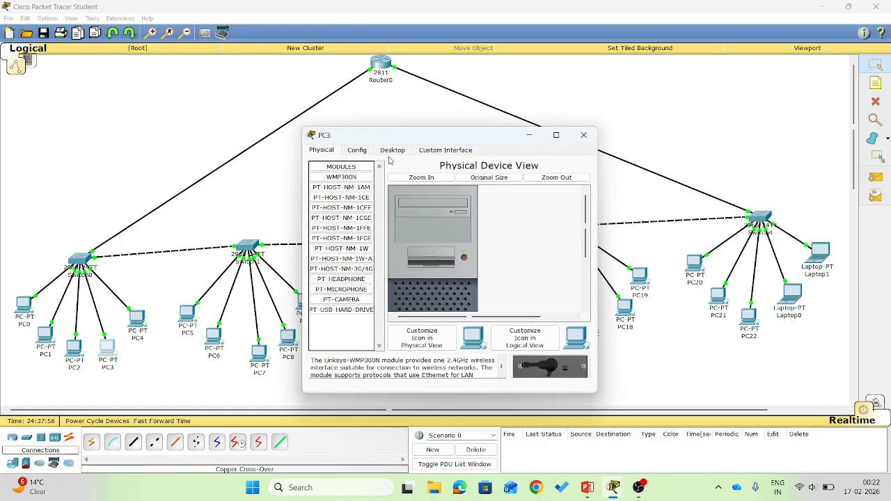
pyautogui.click(392, 150)
pyautogui.click(347, 190)
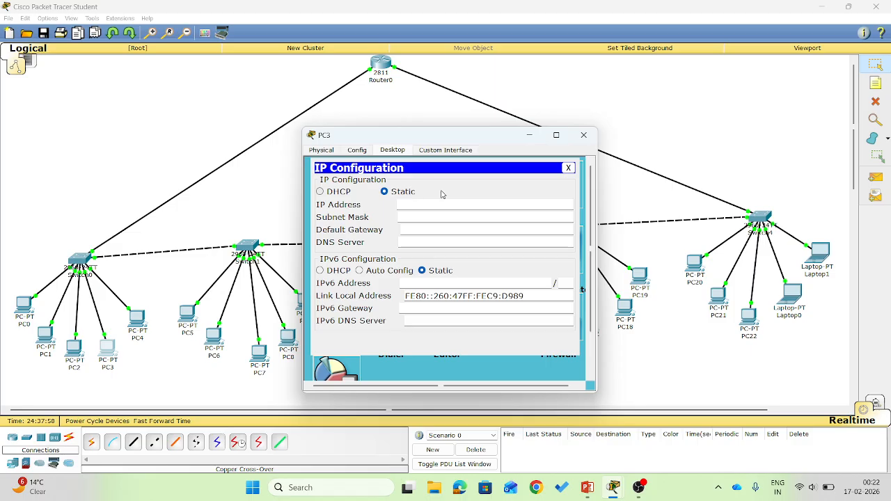
pyautogui.write('192.168.1.15')
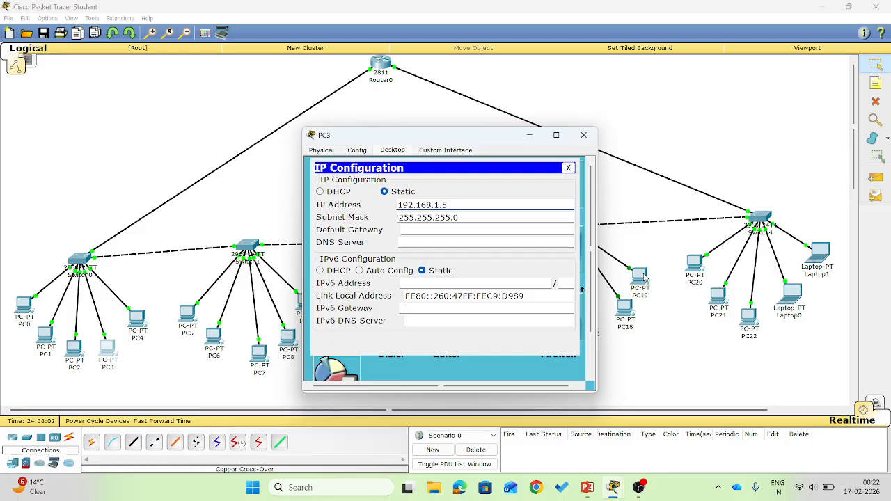
pyautogui.press('Tab')
# Set PC3's default gateway to 192.168.1.1 and close the PC's window
pyautogui.press('Tab')
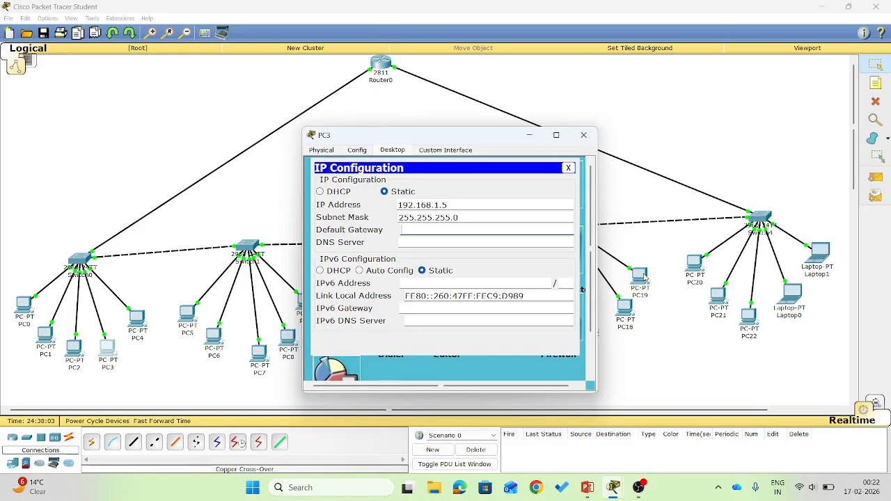
pyautogui.write('192.168.1.1')
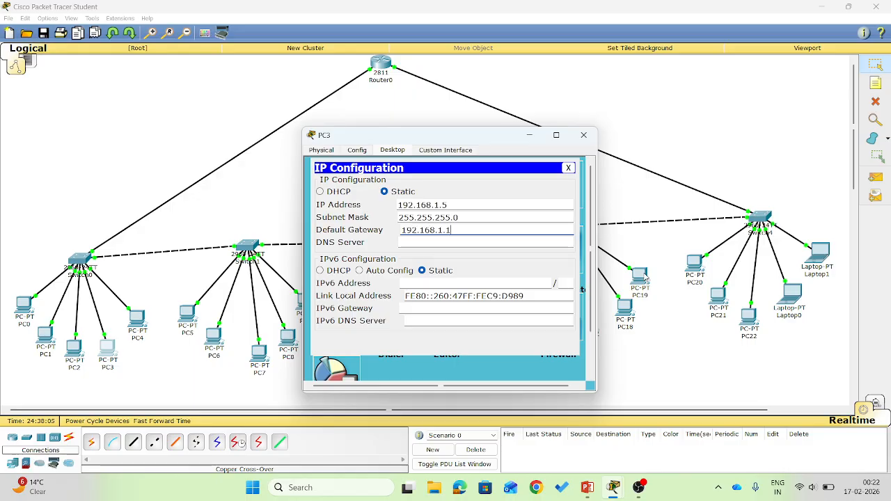
pyautogui.click(584, 135)
# Open PC4's IP configuration and set the static IP address 192.168.1.6 with the default subnet mask 255.255.255.0
pyautogui.click(137, 318)
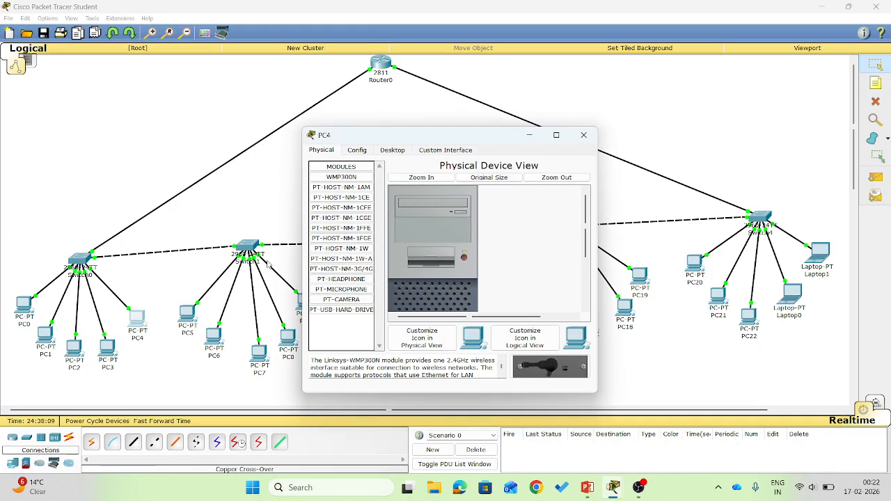
pyautogui.click(392, 149)
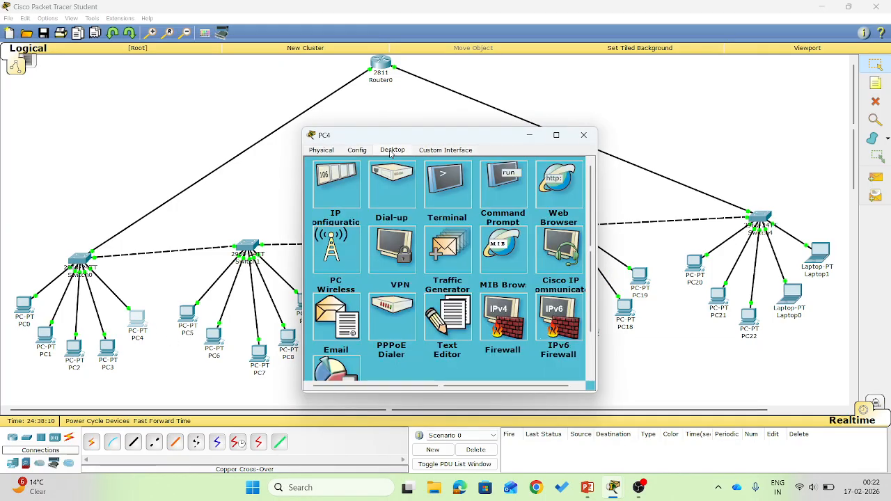
pyautogui.click(336, 182)
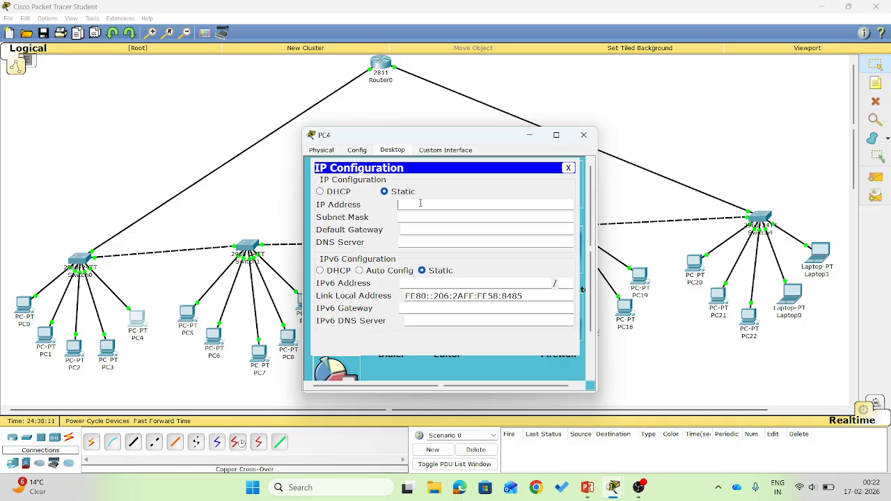
pyautogui.write('192.168.1.1')
pyautogui.write('6')
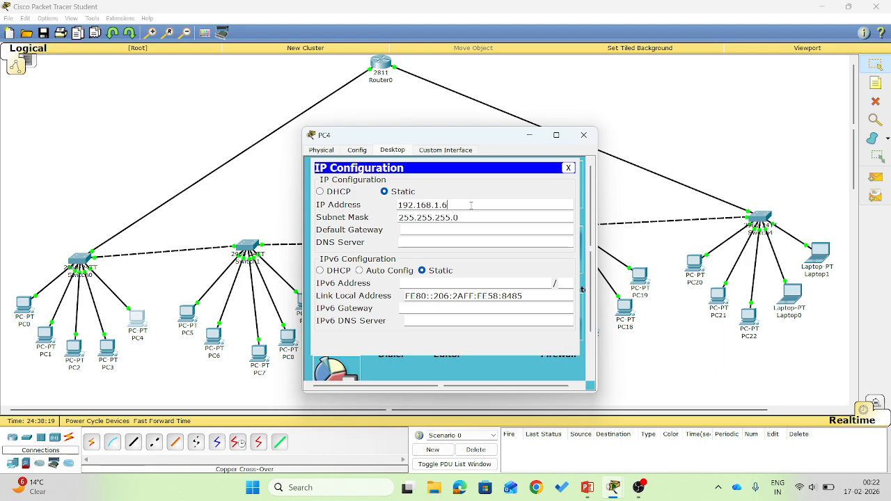
# Set PC4's default gateway to 192.168.1.1 and close the PC's window
pyautogui.click(433, 230)
pyautogui.write('192.168.1.1')
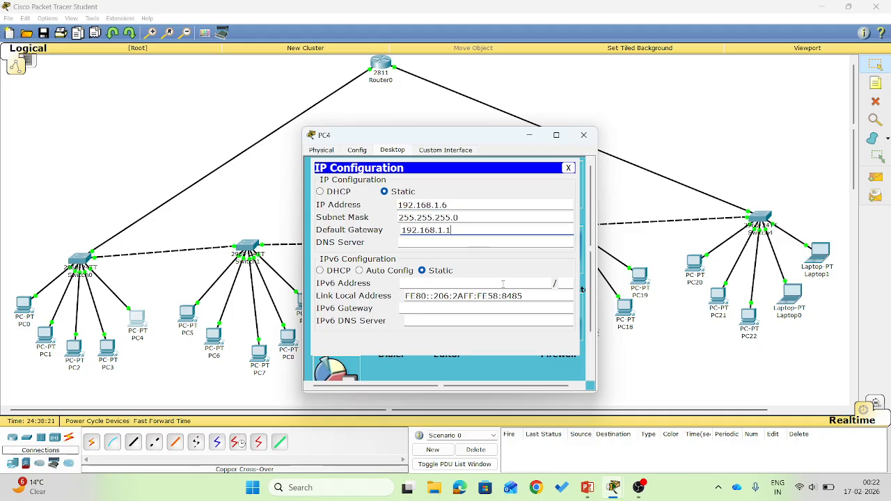
pyautogui.click(583, 135)
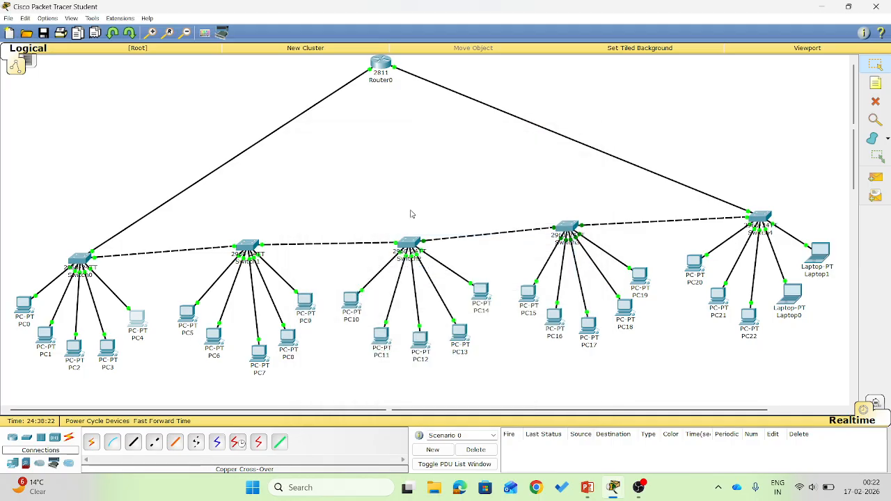
pyautogui.moveTo(194, 311)
pyautogui.hotkey('alt', 'Tab')
pyautogui.hotkey('alt', 'Tab')
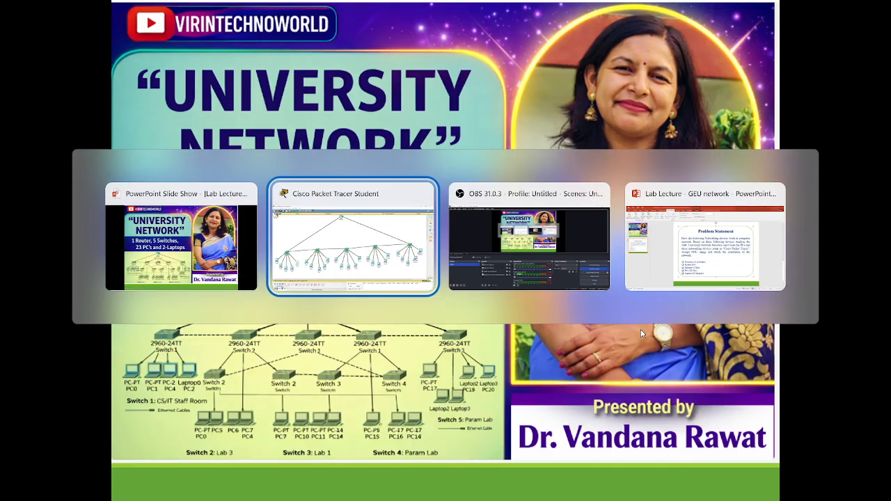
pyautogui.hotkey('alt', 'Tab')
pyautogui.click(801, 353)
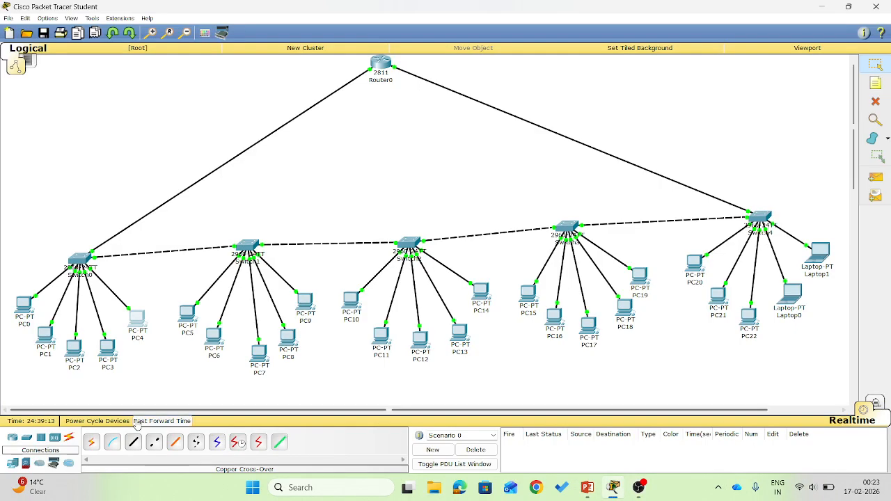
# Open PC5's IP configuration and set the static IP address 192.168.1.7 with the default subnet mask 255.255.255.0
pyautogui.click(186, 315)
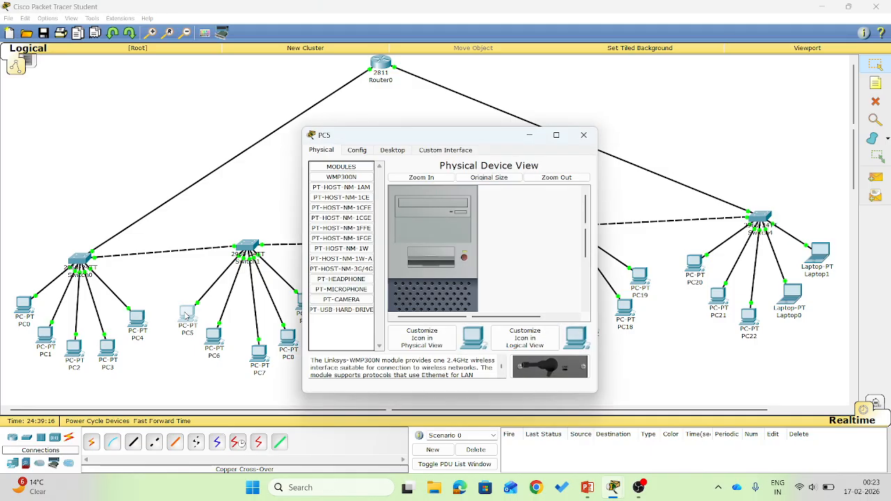
pyautogui.click(390, 151)
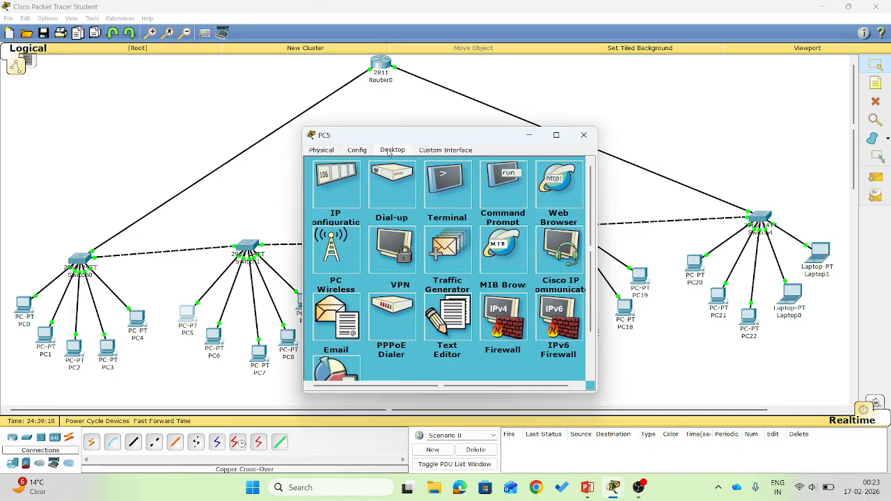
pyautogui.click(341, 183)
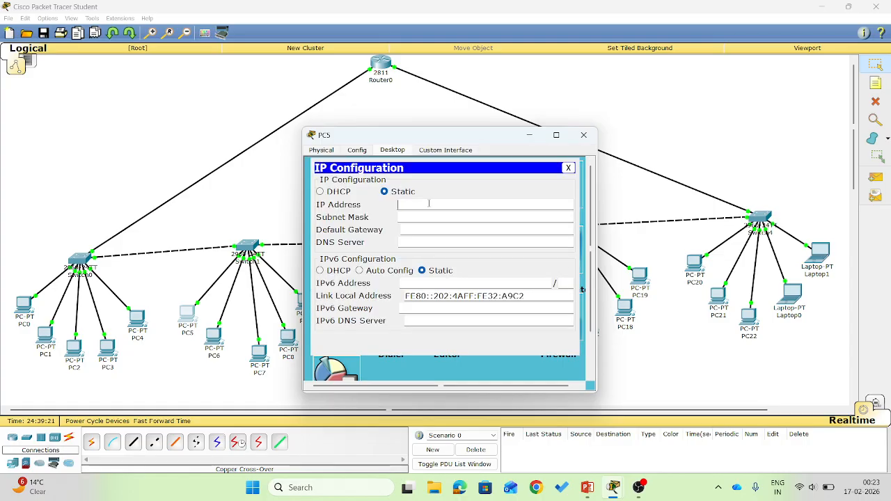
pyautogui.write('192.168.1.17')
pyautogui.press('Tab')
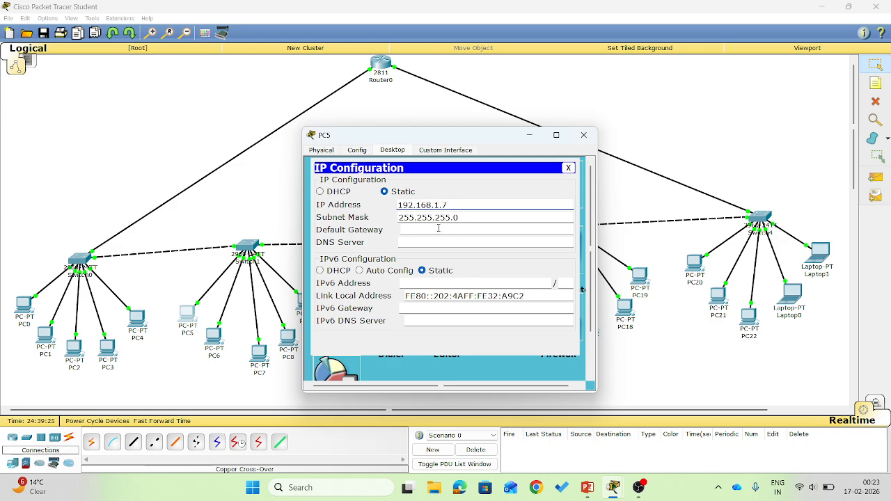
# Set PC5's default gateway to 192.168.1.1 and close the PC's window
pyautogui.click(439, 229)
pyautogui.write('192.168.1.1')
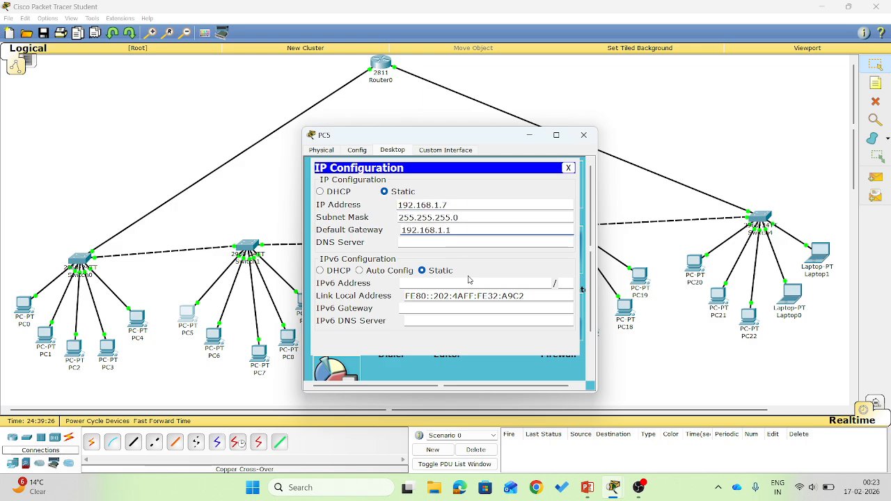
pyautogui.click(583, 135)
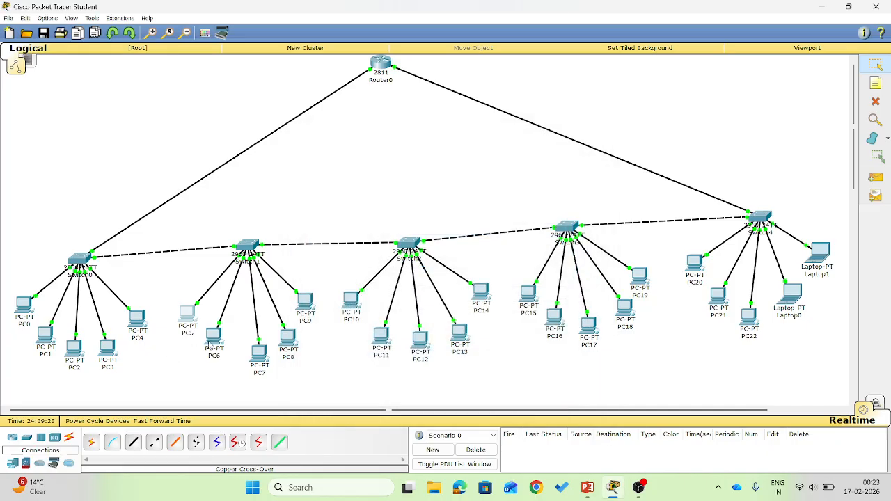
# Give PC6 the static IP address 192.168.1.8 with subnet mask 255.255.255.0 and default gateway 192.168.1.1, and close its window
pyautogui.click(212, 341)
pyautogui.click(390, 152)
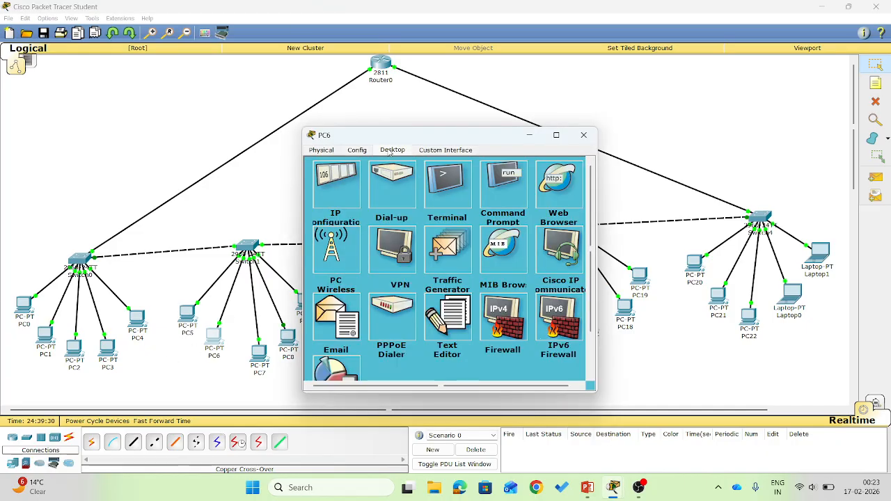
pyautogui.click(338, 185)
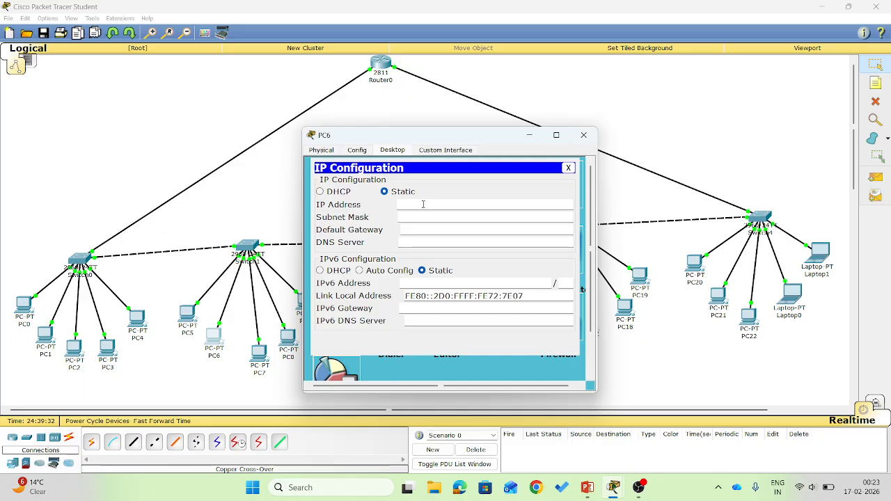
pyautogui.write('192.168.1.1')
pyautogui.write('8')
pyautogui.press('Return')
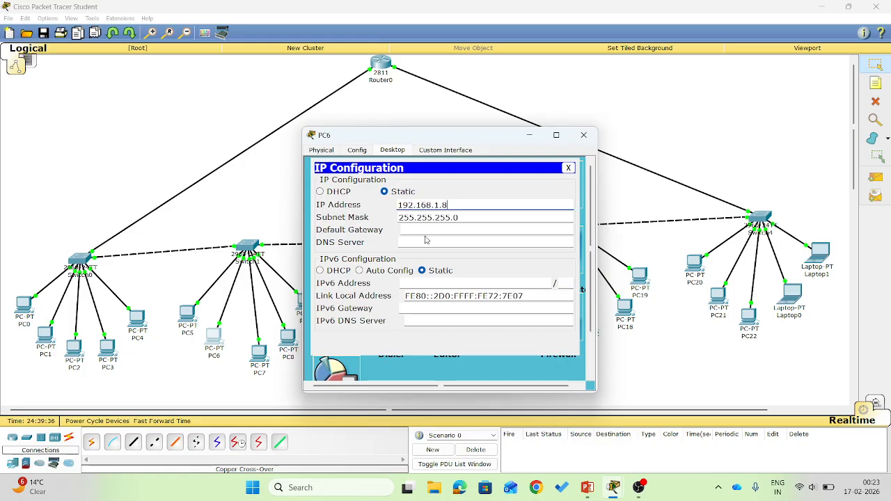
pyautogui.click(426, 231)
pyautogui.write('192.168.1.1')
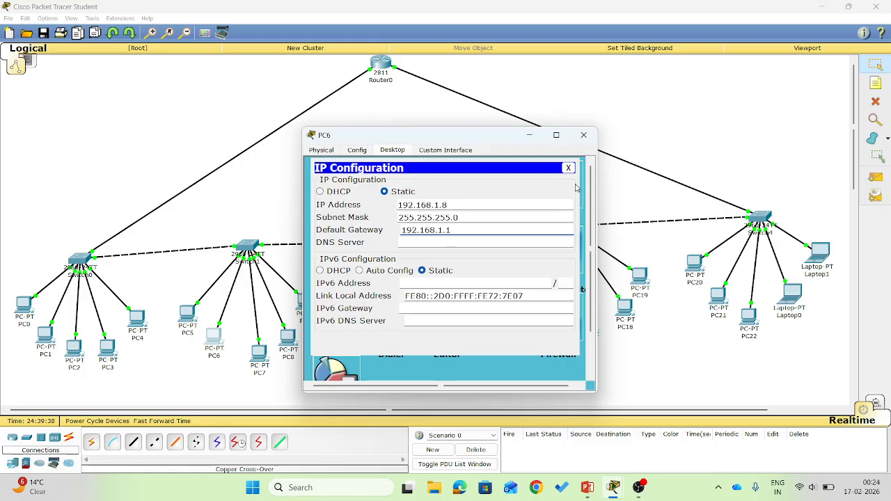
pyautogui.click(583, 135)
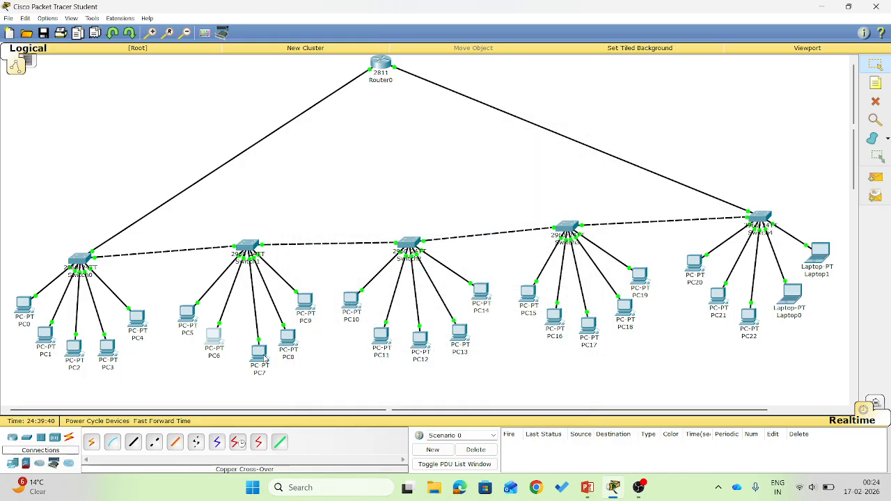
# Give PC7 the static IP address 192.168.1.9 with subnet mask 255.255.255.0 and default gateway 192.168.1.1, and close its window
pyautogui.click(263, 356)
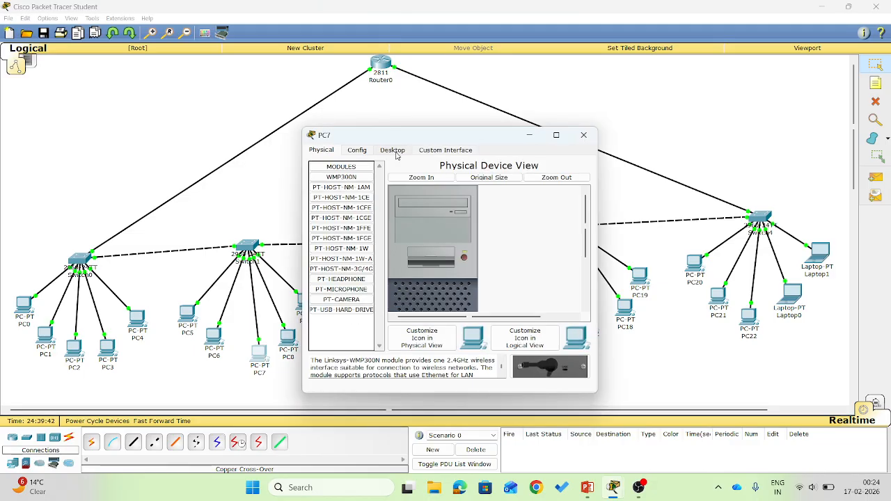
pyautogui.click(396, 154)
pyautogui.click(352, 185)
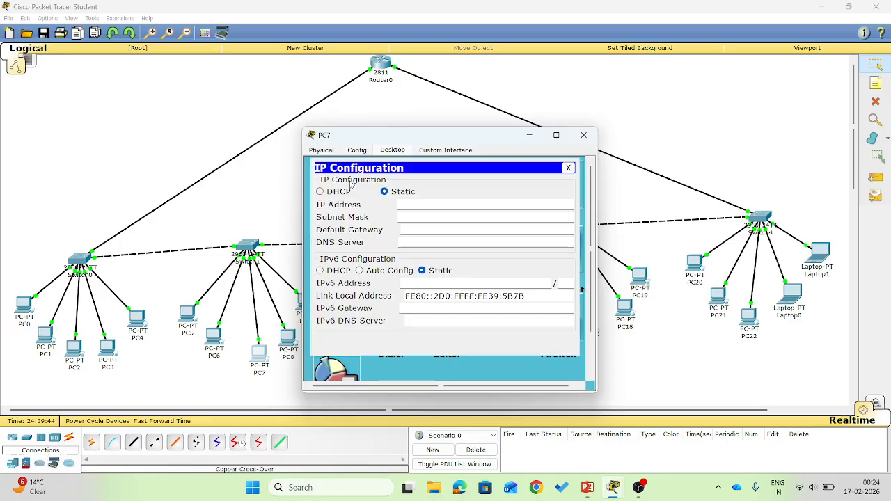
pyautogui.click(420, 203)
pyautogui.write('192.168.1.19')
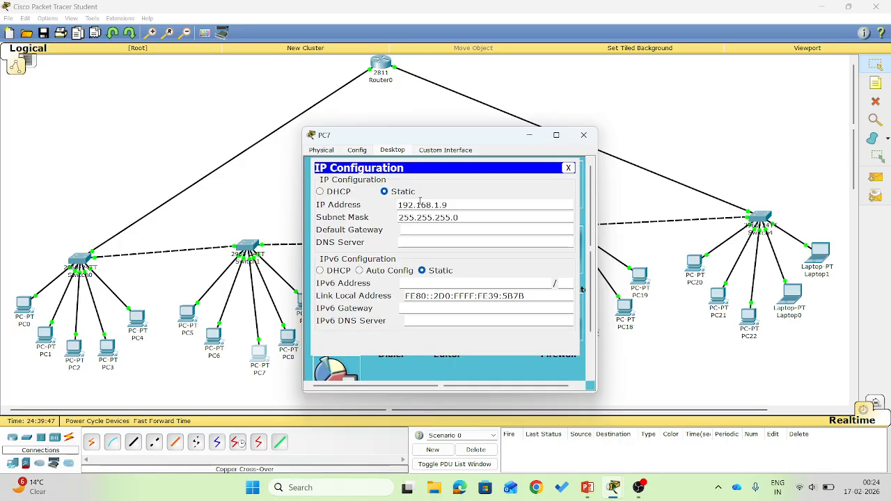
pyautogui.click(426, 229)
pyautogui.write('192.168.1.1')
pyautogui.click(583, 134)
# Give PC8 the static IP address 192.168.1.10 with subnet mask 255.255.255.0 and default gateway 192.168.1.1, and close its window
pyautogui.click(289, 341)
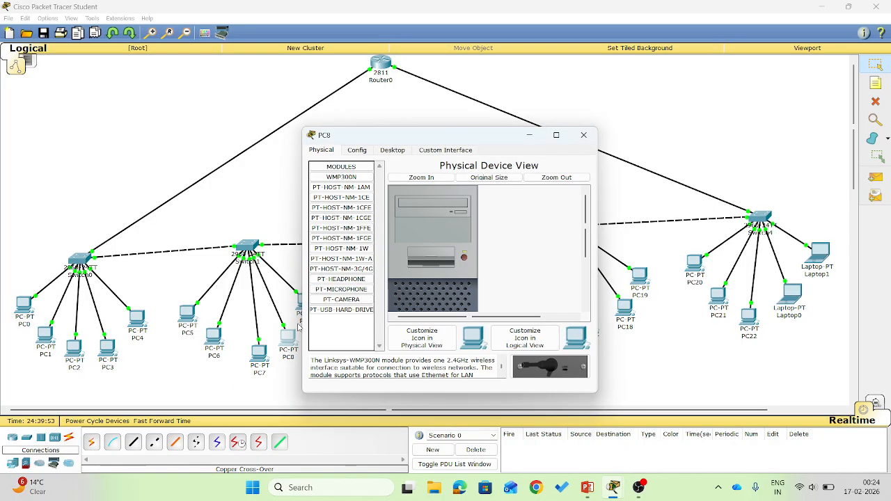
pyautogui.click(392, 149)
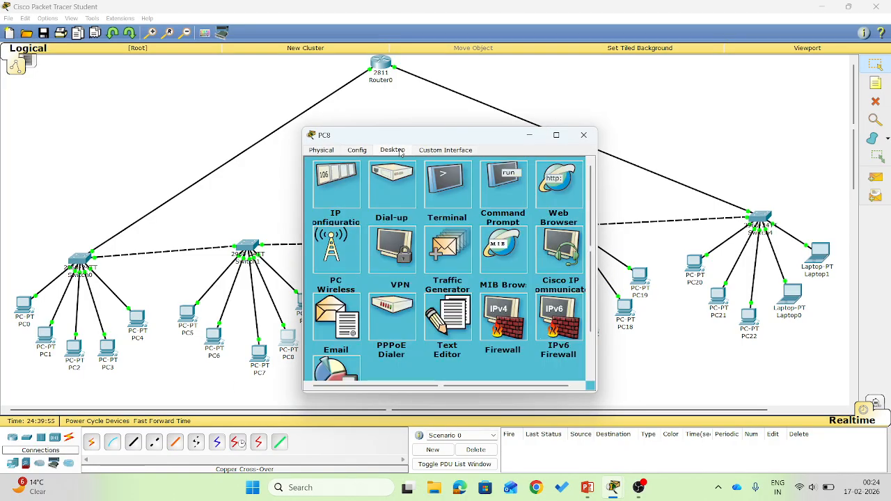
pyautogui.click(341, 187)
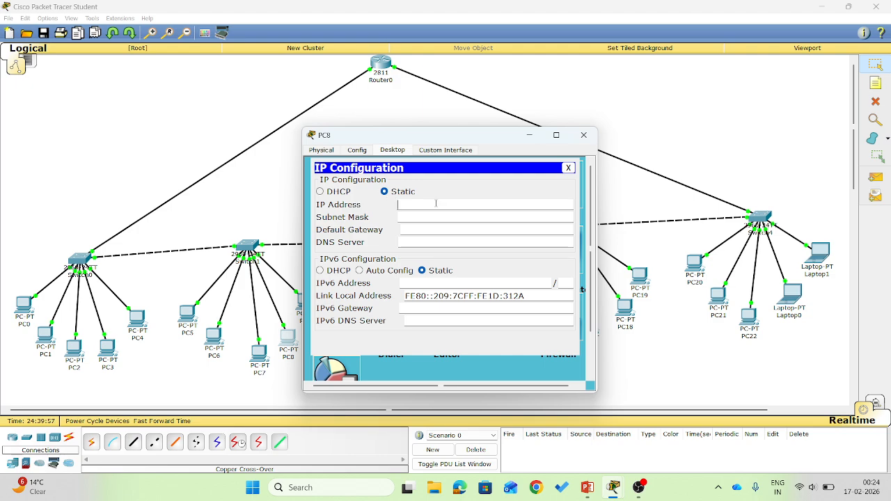
pyautogui.write('192.168.1.1')
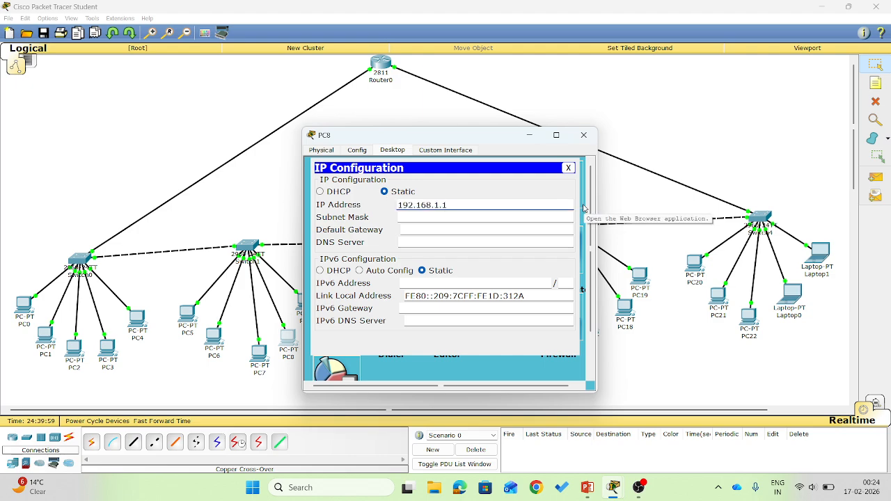
pyautogui.write('0')
pyautogui.press('Tab')
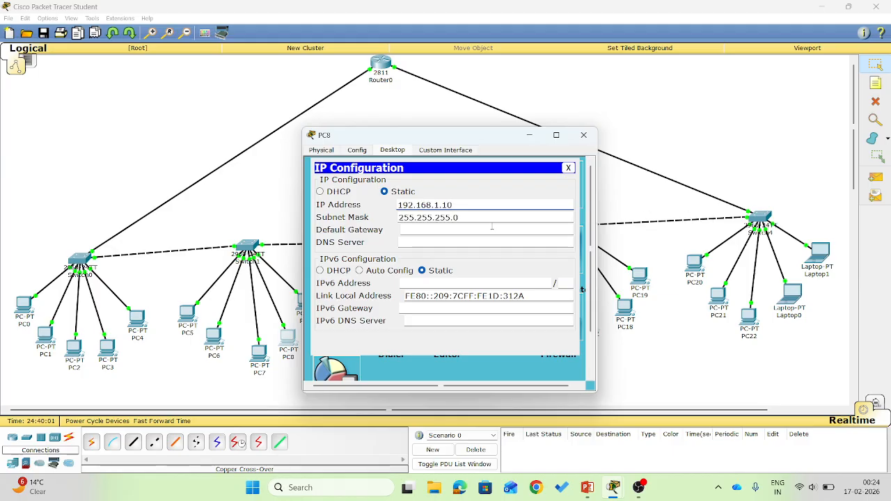
pyautogui.click(491, 227)
pyautogui.write('192.168.1.1')
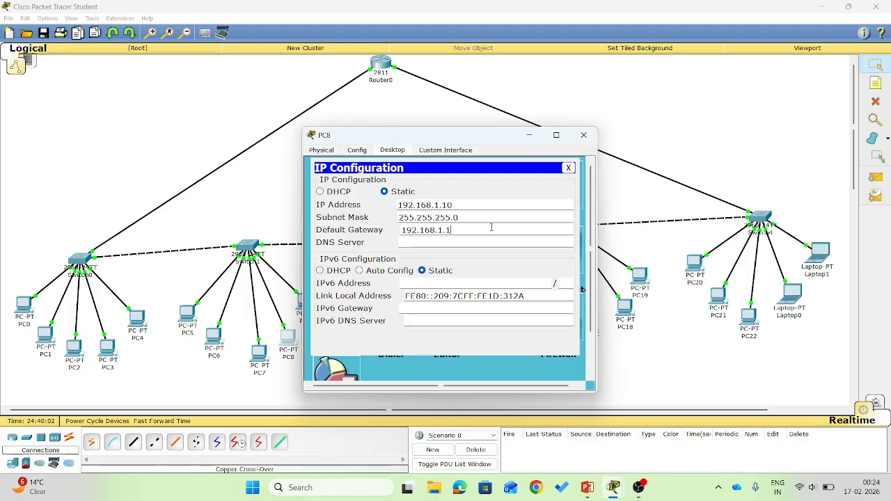
pyautogui.click(592, 133)
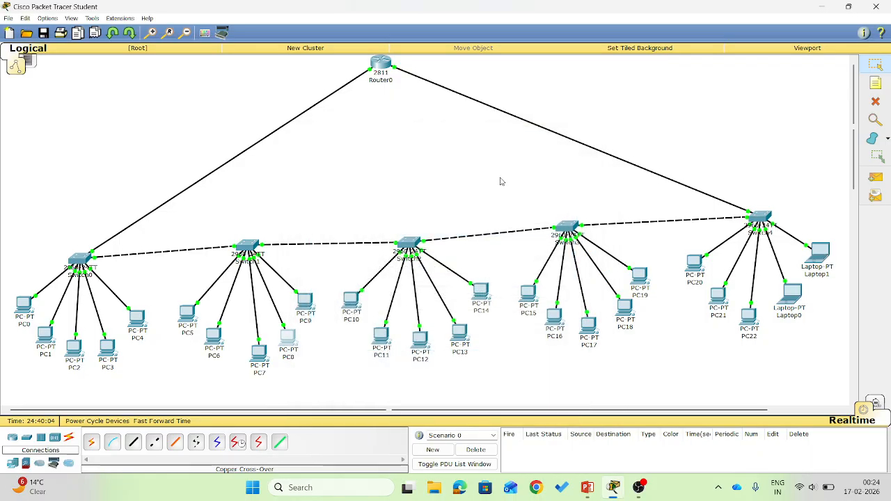
# Give PC9 the static IP address 192.168.1.11 with subnet mask 255.255.255.0 and default gateway 192.168.1.1, and close its window
pyautogui.click(306, 301)
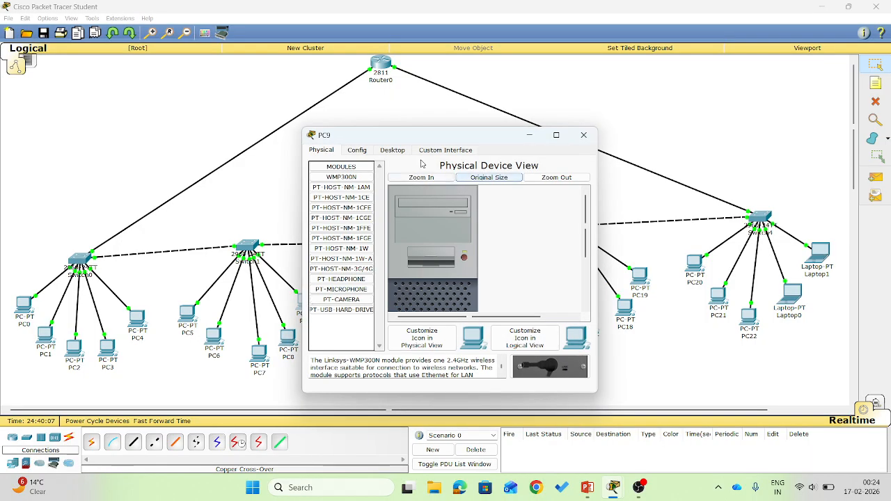
pyautogui.click(393, 150)
pyautogui.click(332, 195)
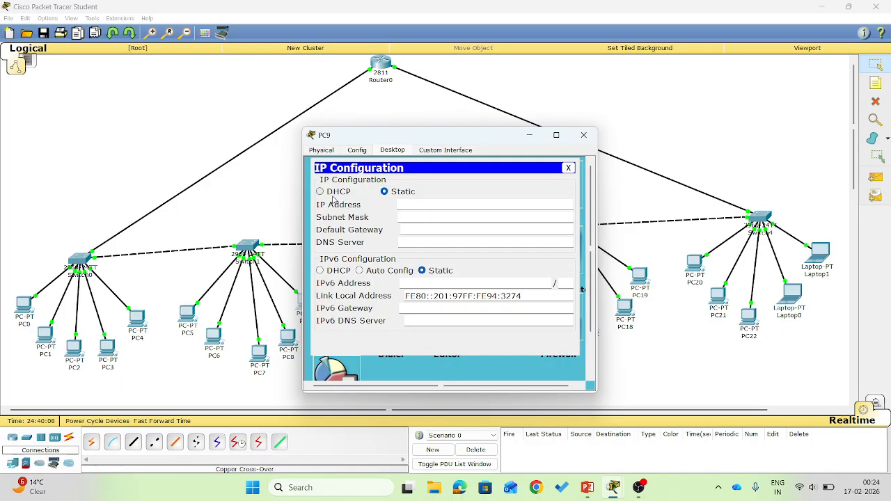
pyautogui.click(421, 204)
pyautogui.write('192.168.1.111')
pyautogui.press('Tab')
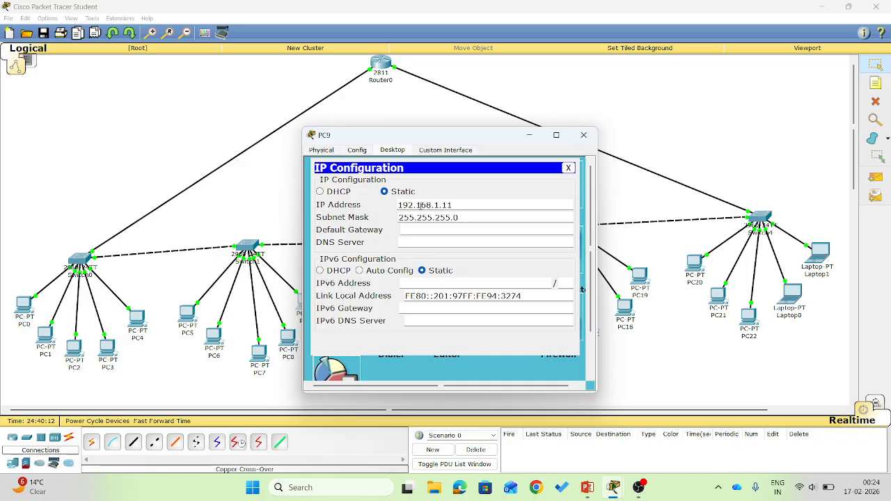
pyautogui.click(431, 230)
pyautogui.write('192.168.1.1')
pyautogui.press('Tab')
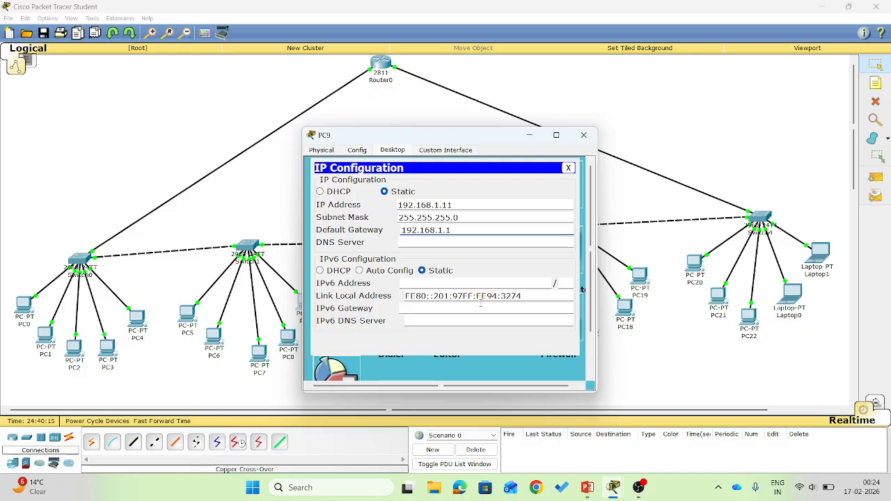
pyautogui.click(584, 135)
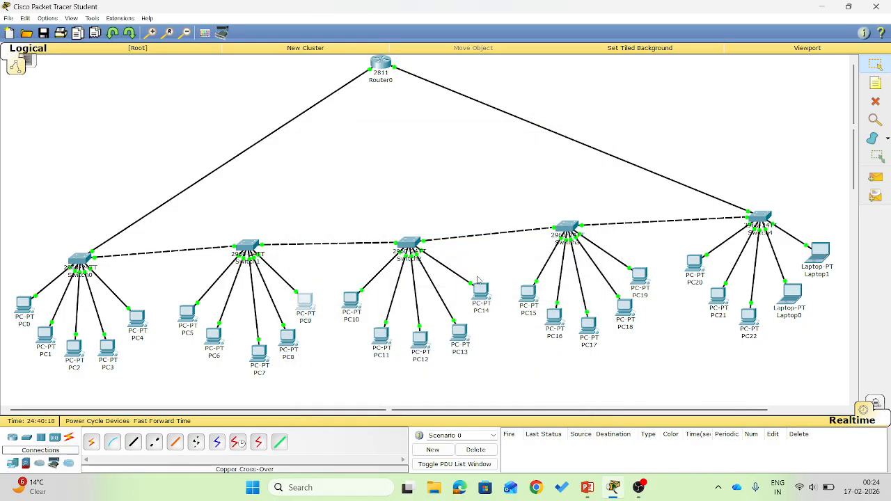
# Give PC10 the static IP address 192.168.1.12 with subnet mask 255.255.255.0 and default gateway 192.168.1.1, and close its window
pyautogui.click(357, 307)
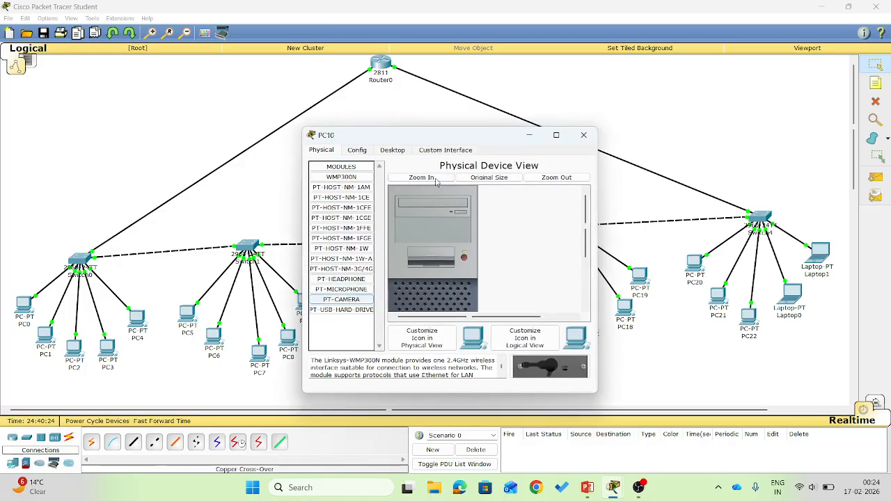
pyautogui.click(396, 152)
pyautogui.click(341, 190)
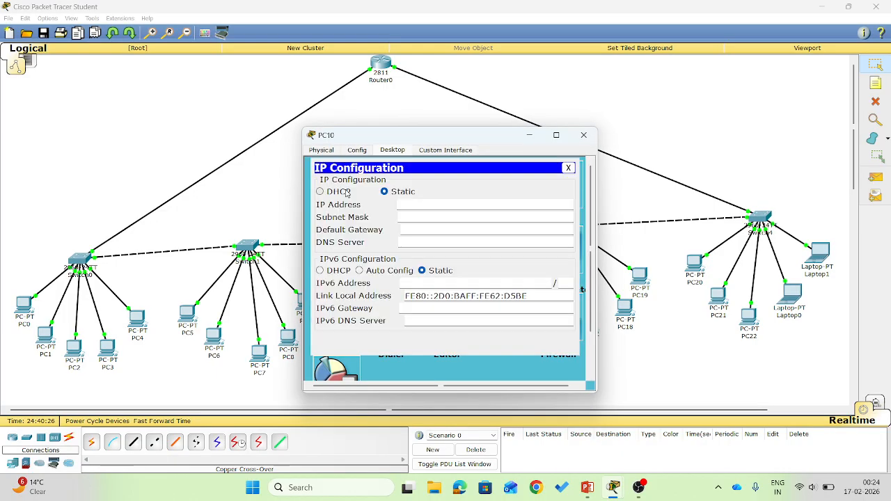
pyautogui.write('192.168.1.1')
pyautogui.press('BackSpace')
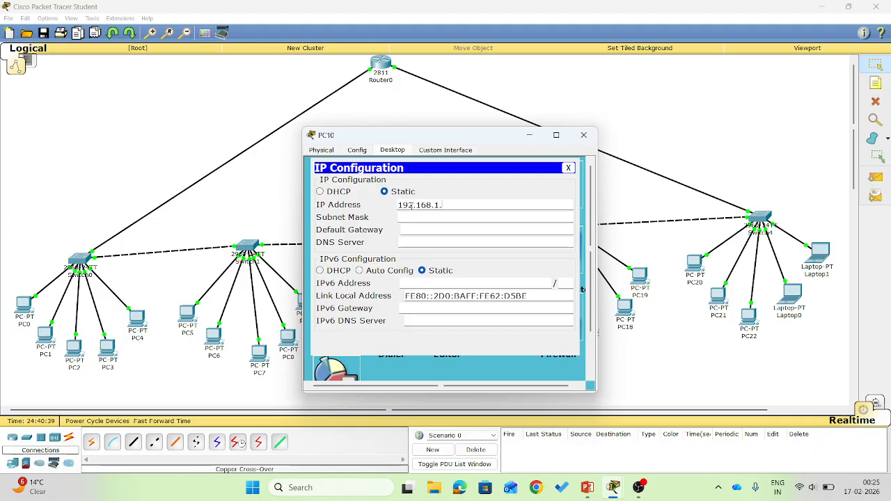
pyautogui.write('12')
pyautogui.press('Return')
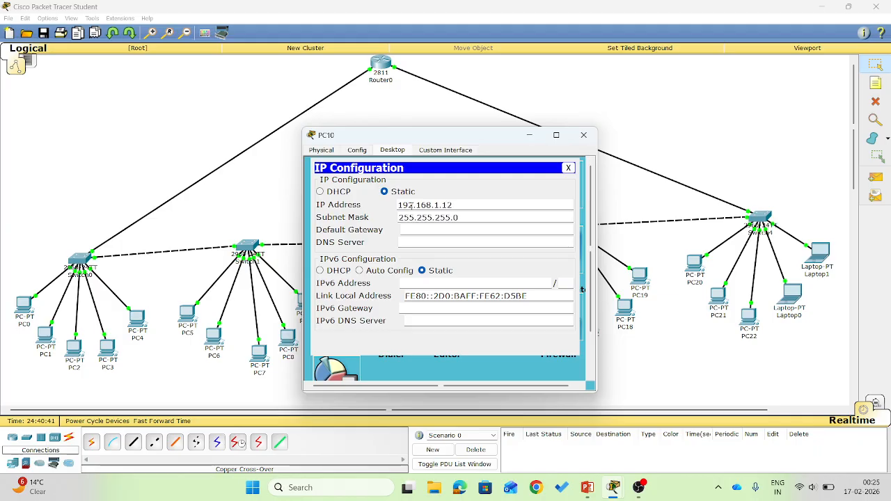
pyautogui.click(418, 230)
pyautogui.write('192.168.1.1')
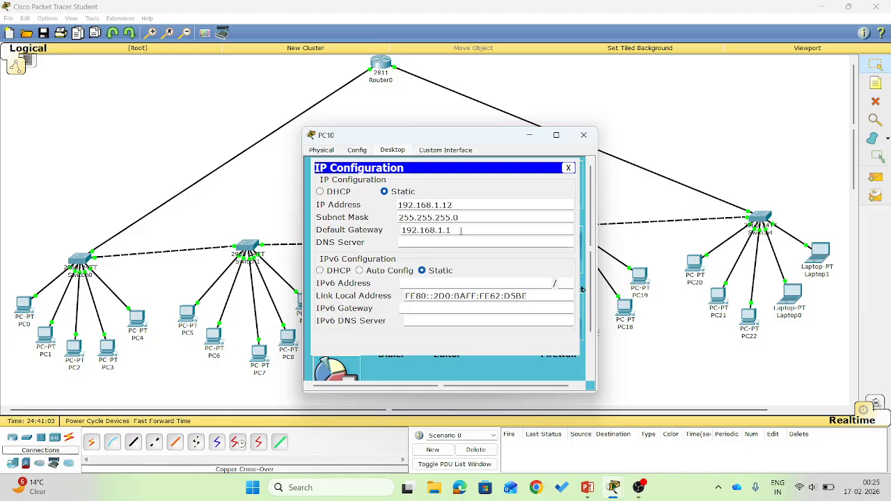
pyautogui.click(583, 134)
# Give PC11 the static IP address 192.168.1.13 with subnet mask 255.255.255.0 and default gateway 192.168.1.1, and close its window
pyautogui.click(382, 338)
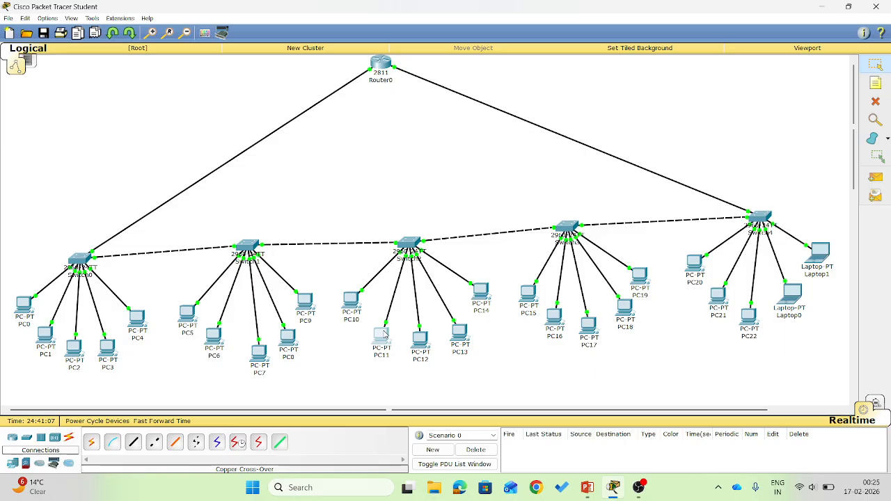
pyautogui.click(392, 151)
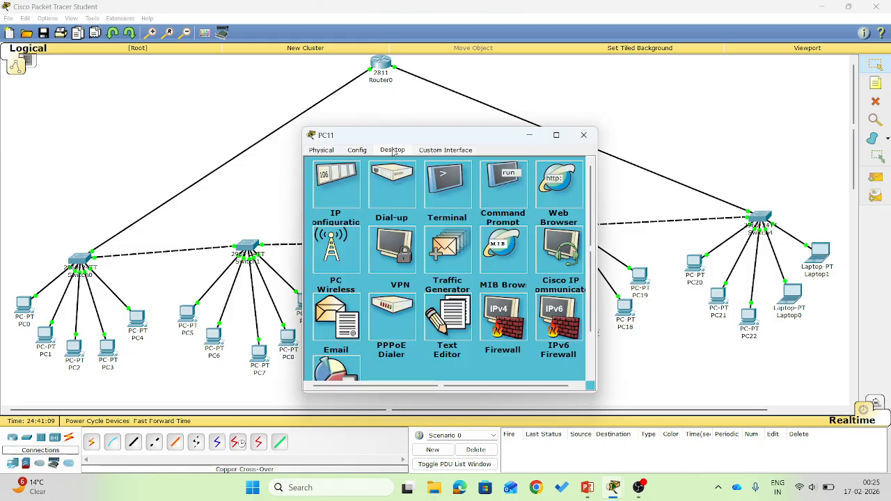
pyautogui.click(344, 189)
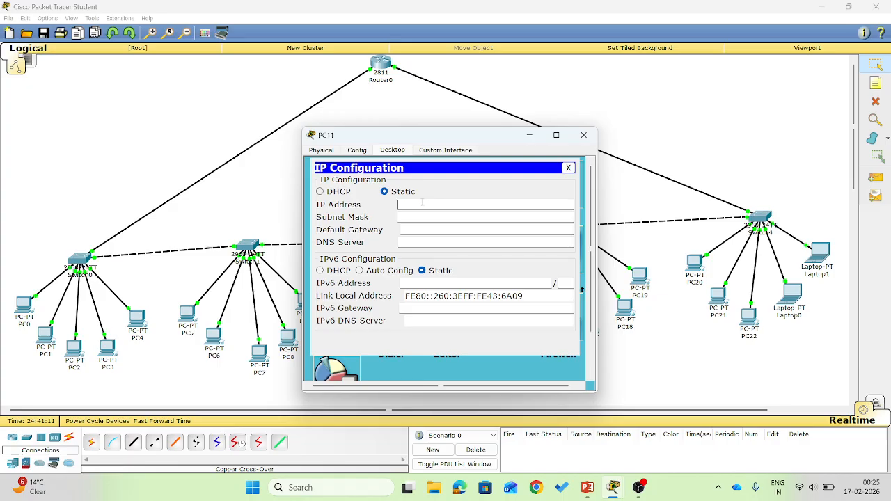
pyautogui.write('192.168.1.13')
pyautogui.press('Tab')
pyautogui.click(427, 229)
pyautogui.write('192.168.1.1')
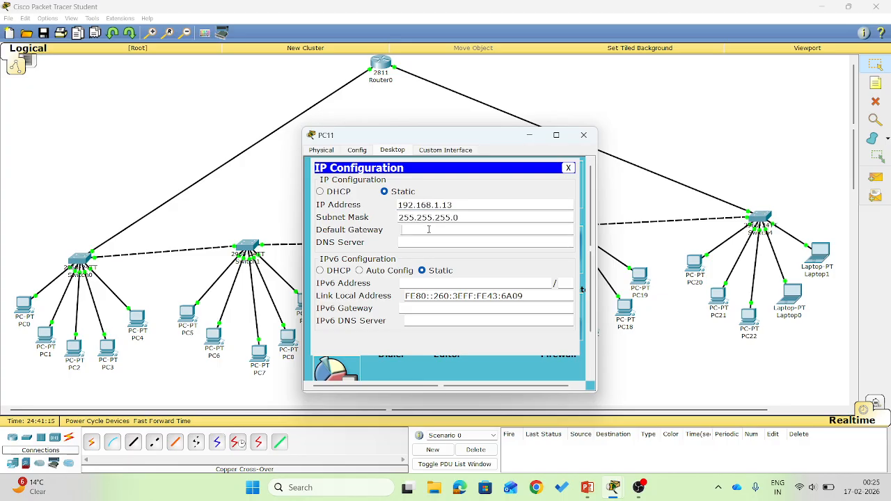
pyautogui.click(583, 135)
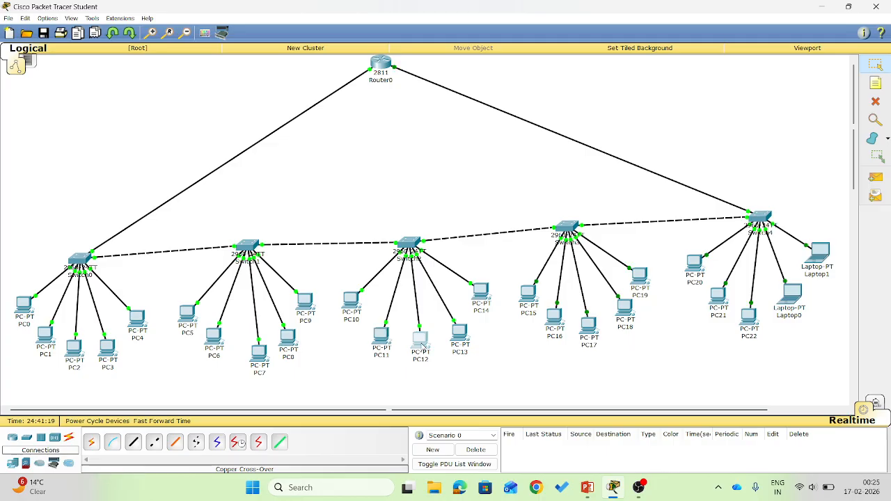
# Open PC12's IP configuration and set the static IP address 192.168.1.14, subnet mask 255.255.255.0 and default gateway 192.168.1.1
pyautogui.click(420, 339)
pyautogui.click(386, 153)
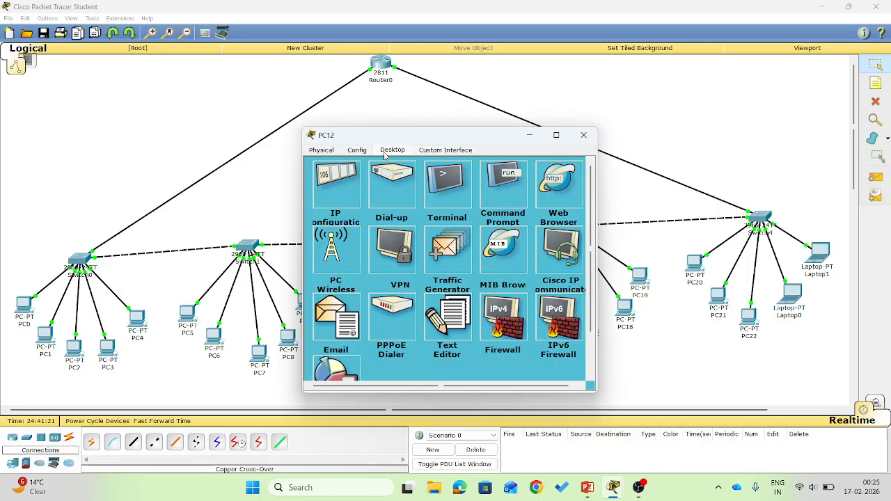
pyautogui.click(338, 199)
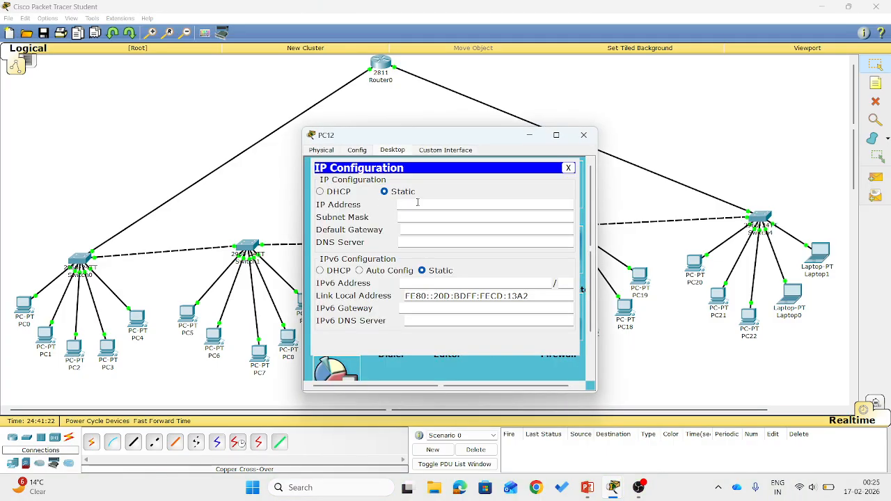
pyautogui.write('192.168.1.')
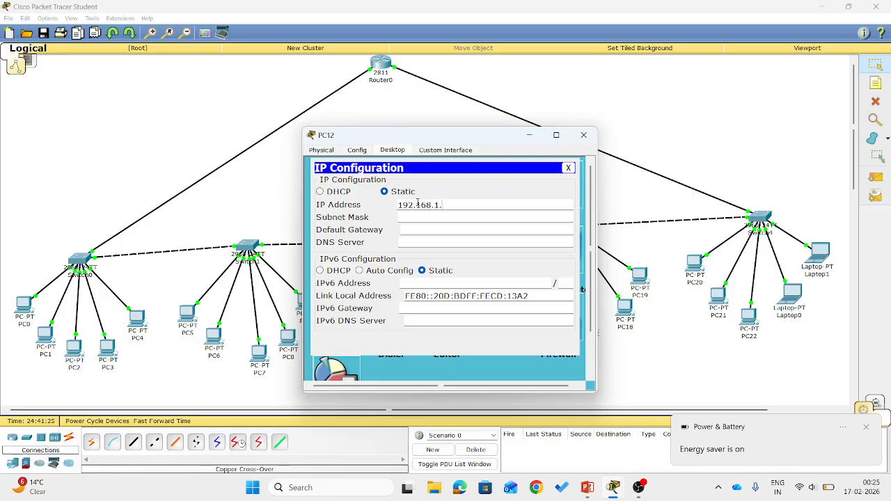
pyautogui.write('114')
pyautogui.press('Tab')
pyautogui.press('Tab')
pyautogui.press('Tab')
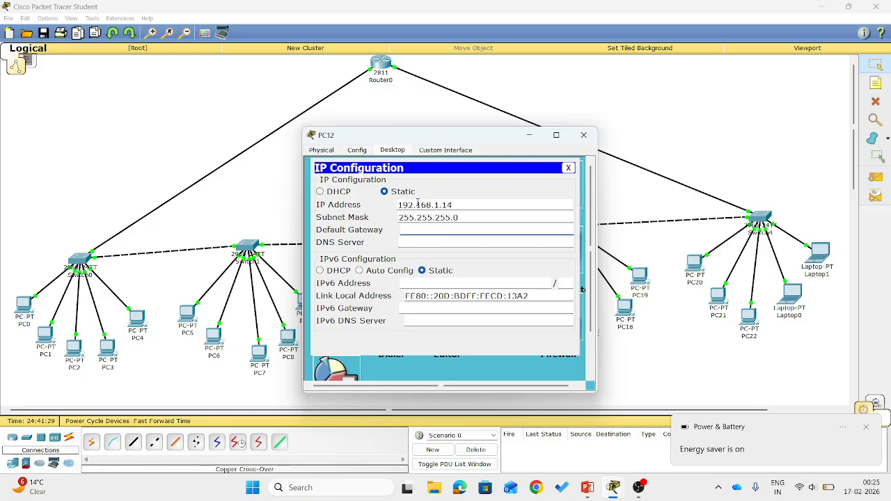
pyautogui.write('192.168.1.1')
pyautogui.press('Tab')
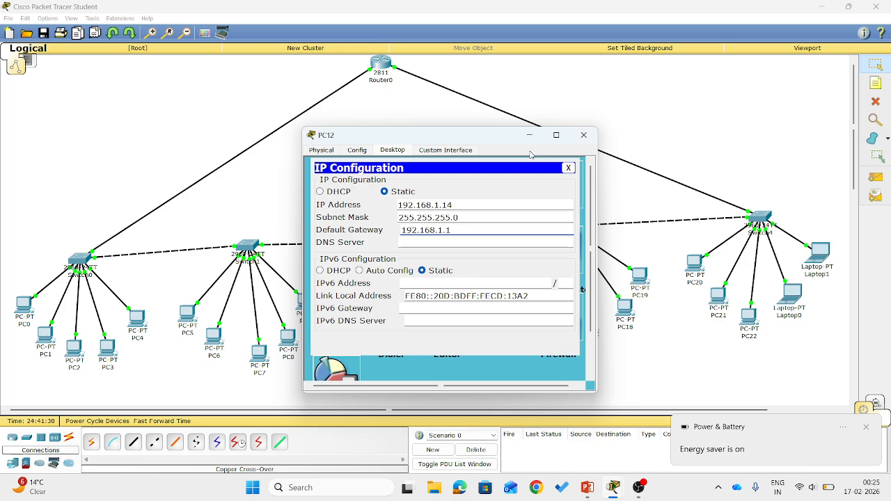
# Close PC12's window and give PC13 the static IP address 192.168.1.15, subnet mask 255.255.255.0 and default gateway 192.168.1.1, closing its window as well
pyautogui.click(583, 135)
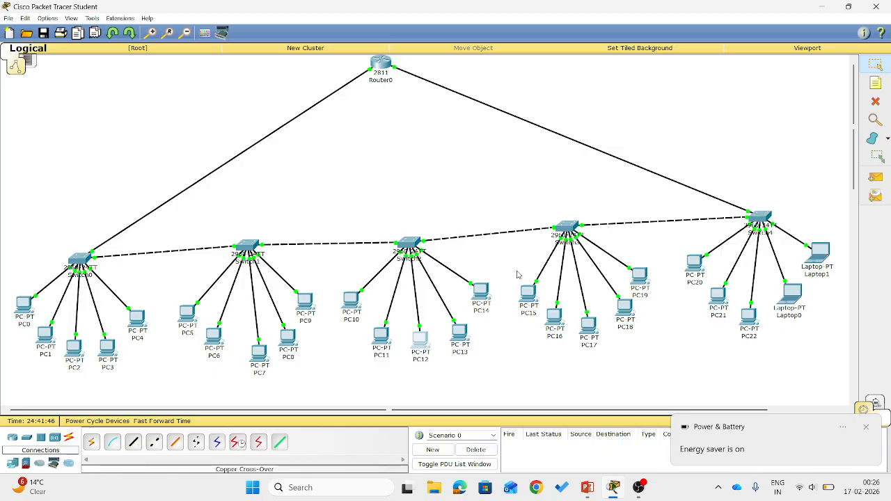
pyautogui.click(459, 337)
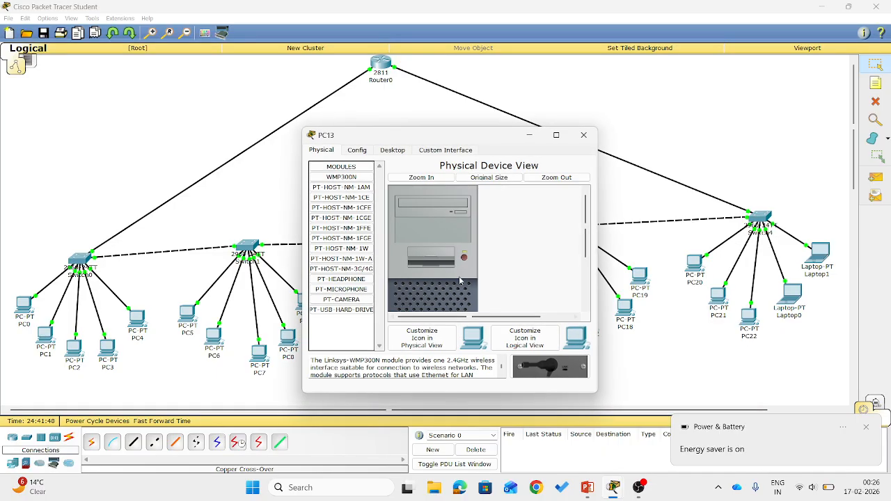
pyautogui.click(400, 151)
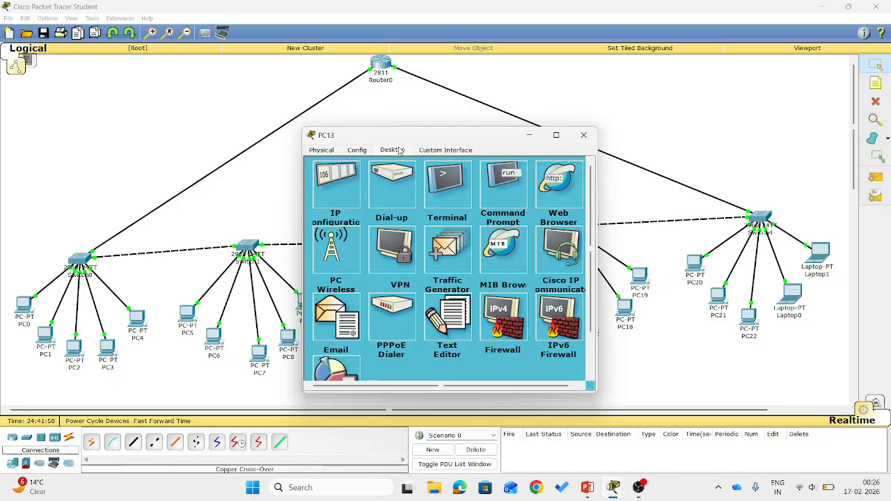
pyautogui.click(337, 188)
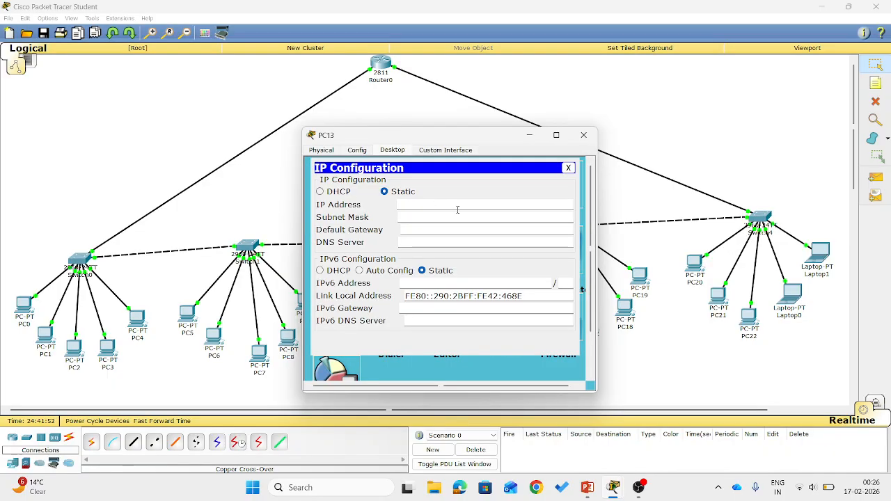
pyautogui.write('192.168.1.14')
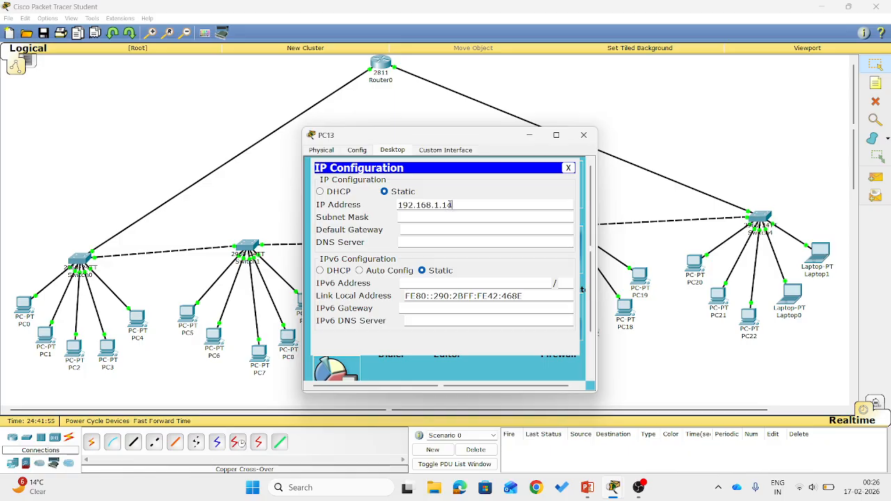
pyautogui.press('Return')
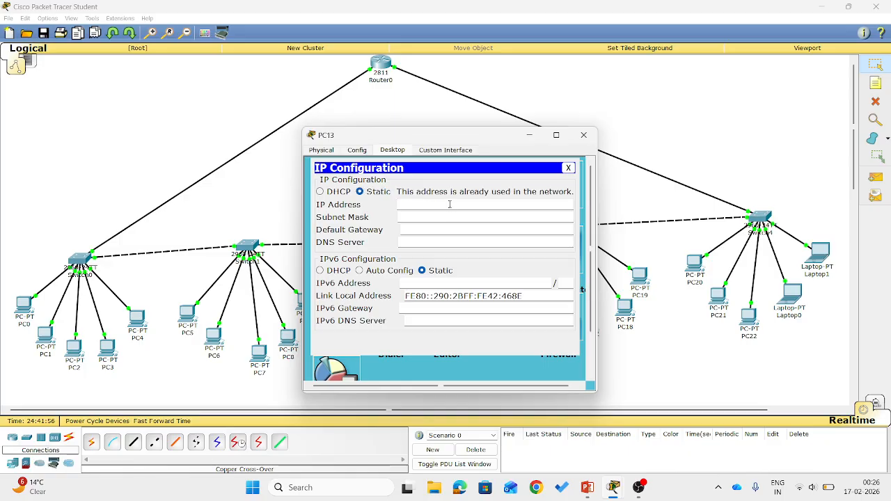
pyautogui.write('192.168.1.1')
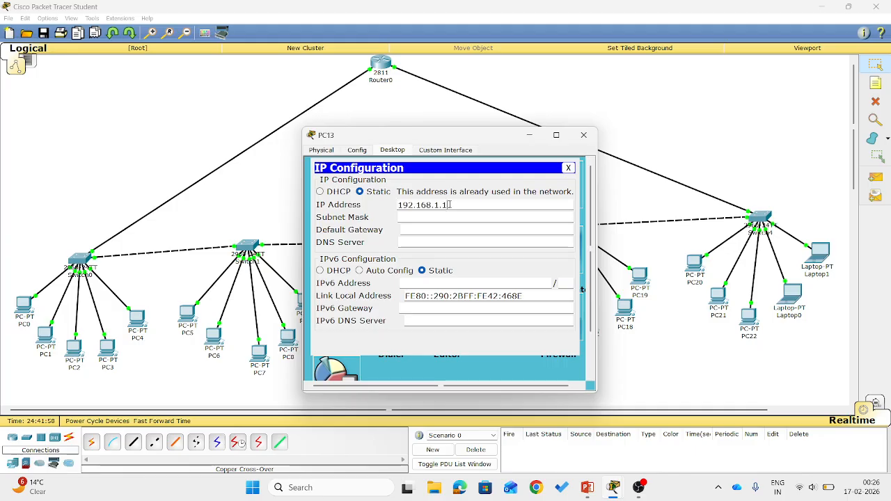
pyautogui.write('3')
pyautogui.press('Tab')
pyautogui.click(440, 228)
pyautogui.write('192.168.1.1')
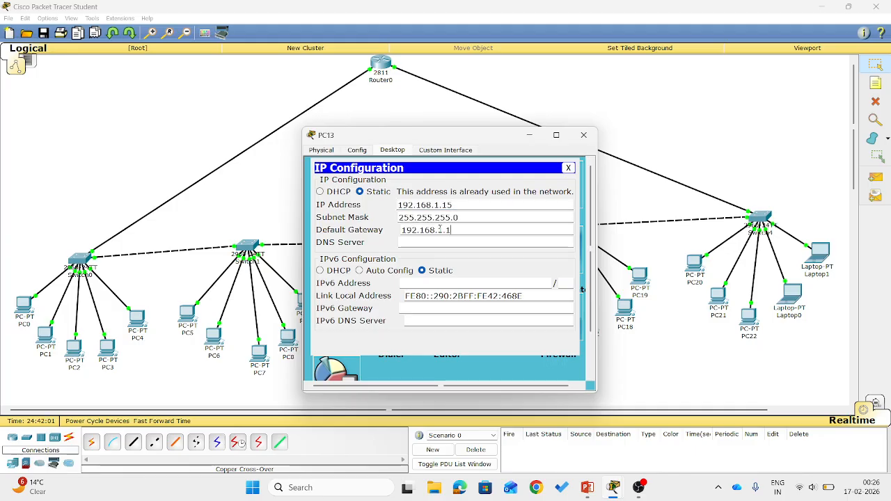
pyautogui.click(585, 135)
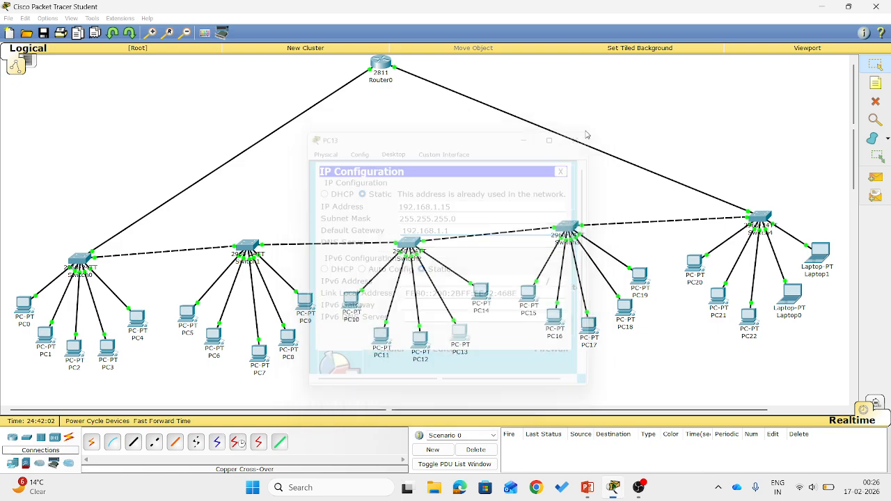
# Give PC14 the static IP address 192.168.1.16 with subnet mask 255.255.255.0 and default gateway 192.168.1.1, and close its window
pyautogui.click(480, 293)
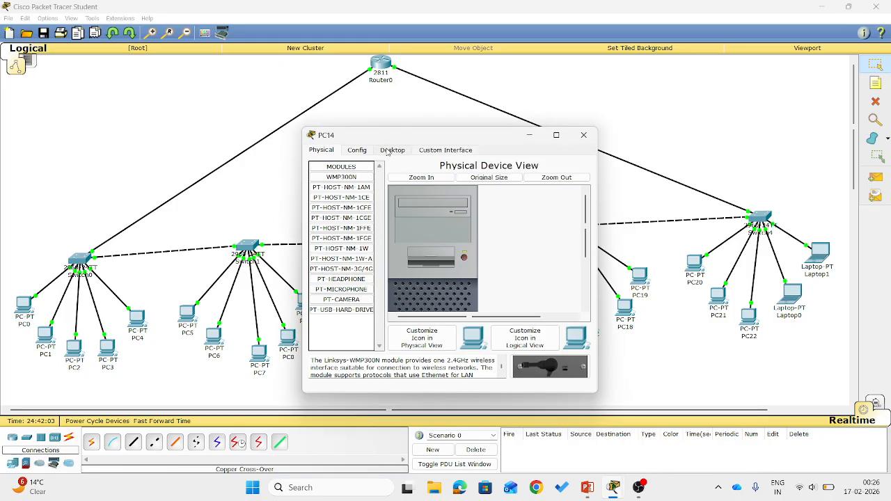
pyautogui.click(387, 151)
pyautogui.click(337, 187)
pyautogui.click(432, 204)
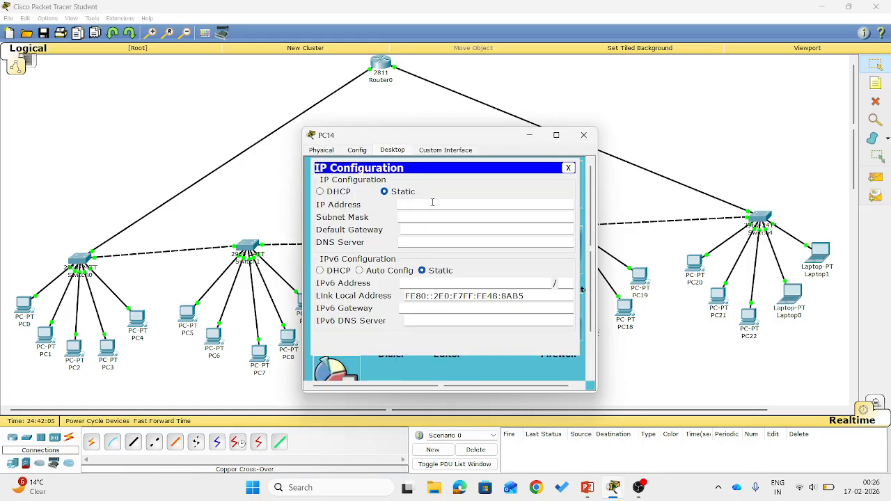
pyautogui.write('192.168.1.16')
pyautogui.press('Tab')
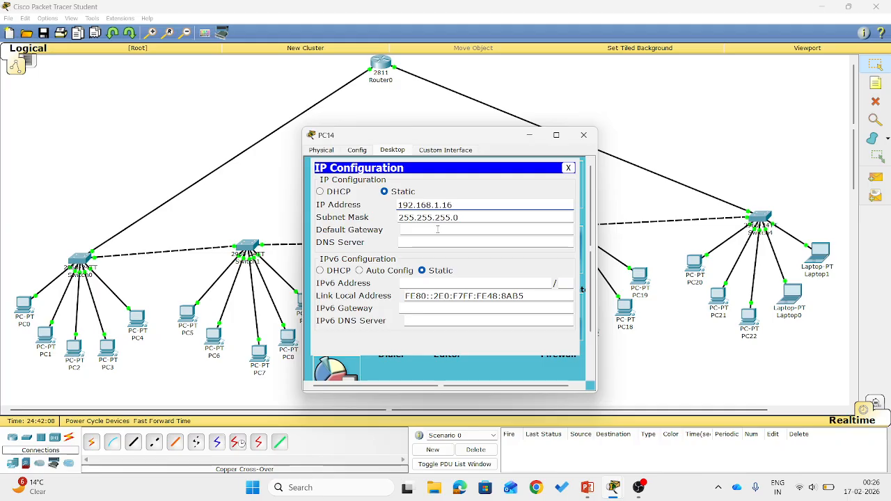
pyautogui.click(463, 230)
pyautogui.write('192.168.1.1')
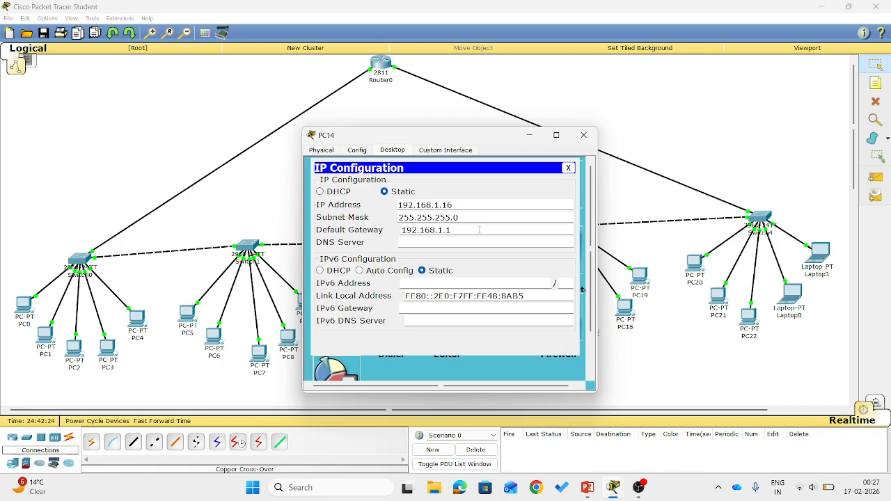
pyautogui.click(588, 139)
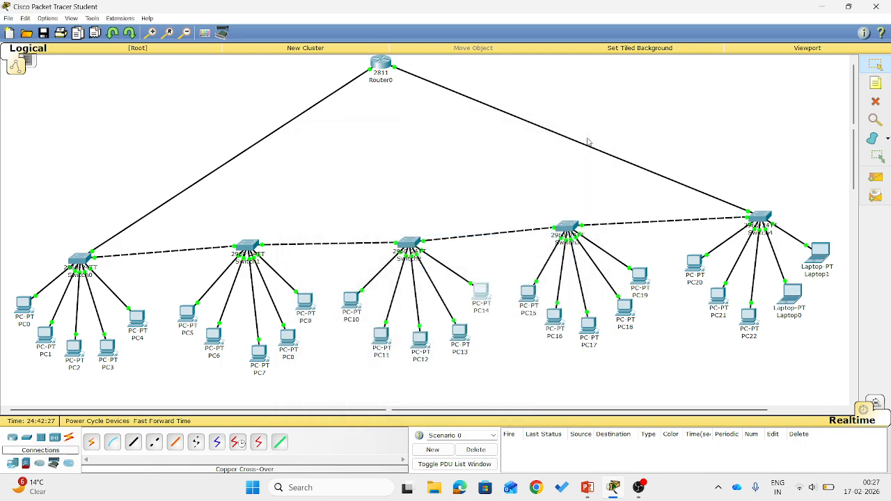
pyautogui.hotkey('alt', 'Tab')
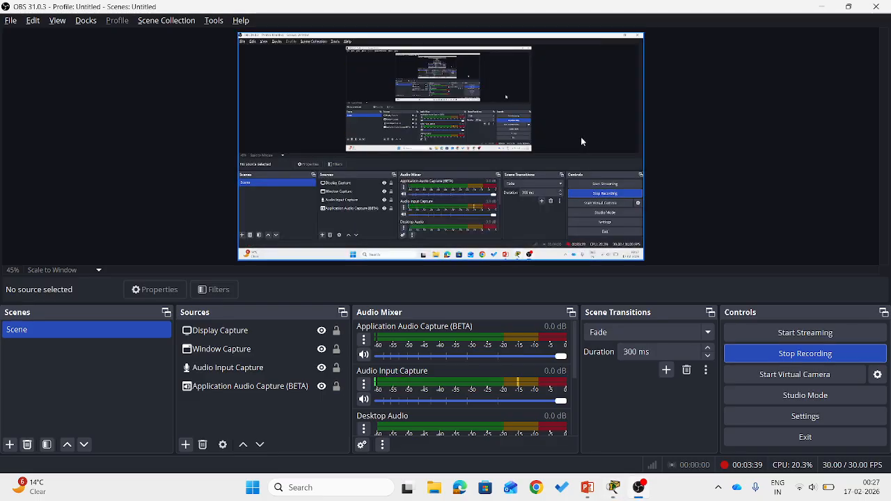
pyautogui.click(791, 354)
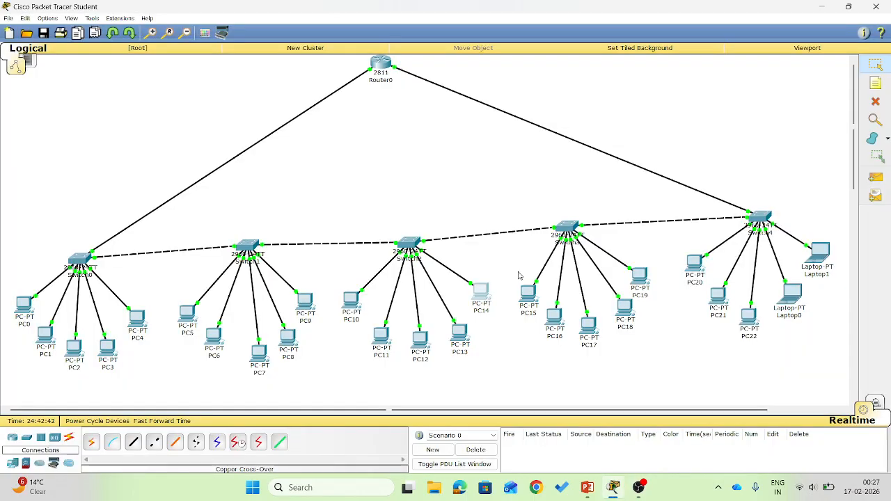
# Open PC15's IP configuration and set the static IP address 192.168.2.2 with subnet mask 255.255.255.0
pyautogui.moveTo(529, 295)
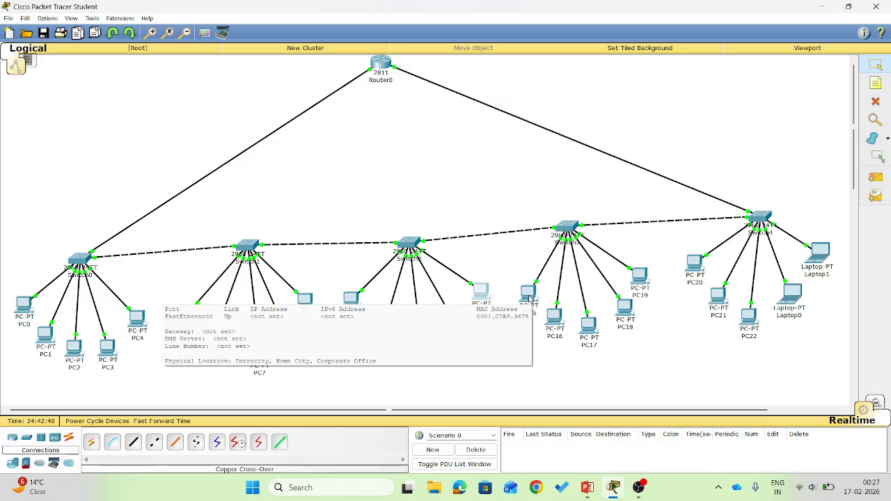
pyautogui.click(528, 295)
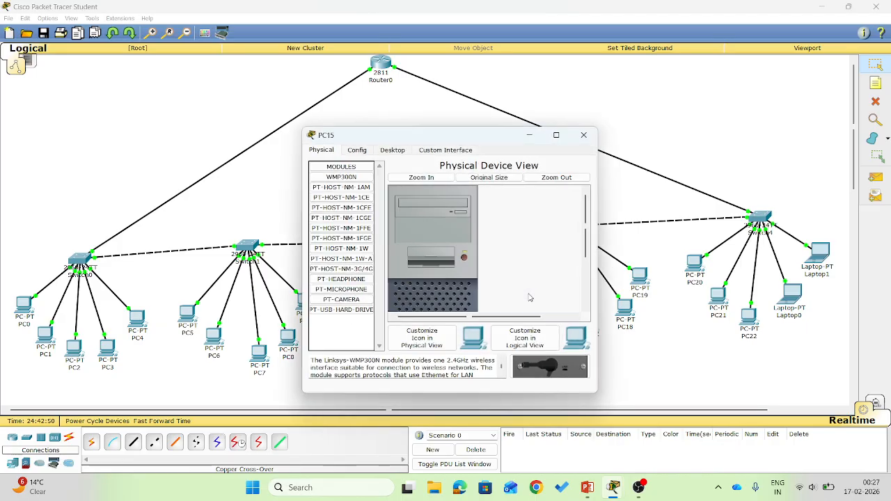
pyautogui.click(393, 150)
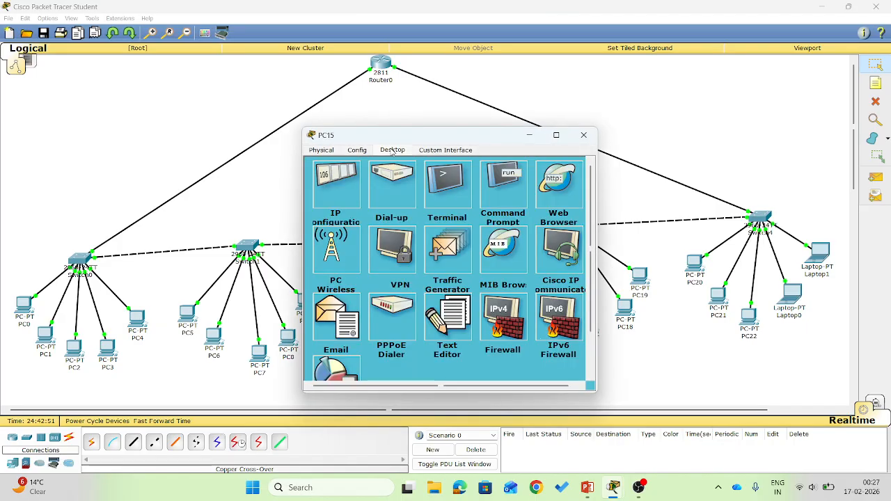
pyautogui.click(339, 188)
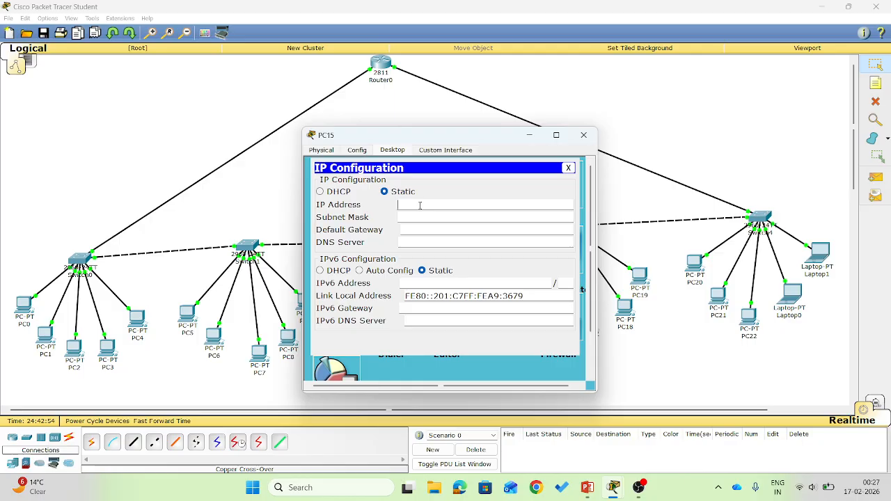
pyautogui.write('192.168.1.1')
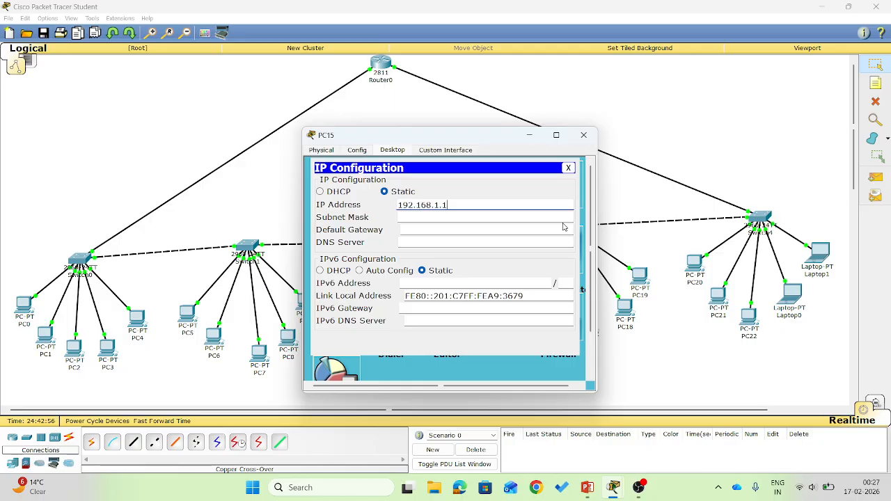
pyautogui.write('17')
pyautogui.press('Return')
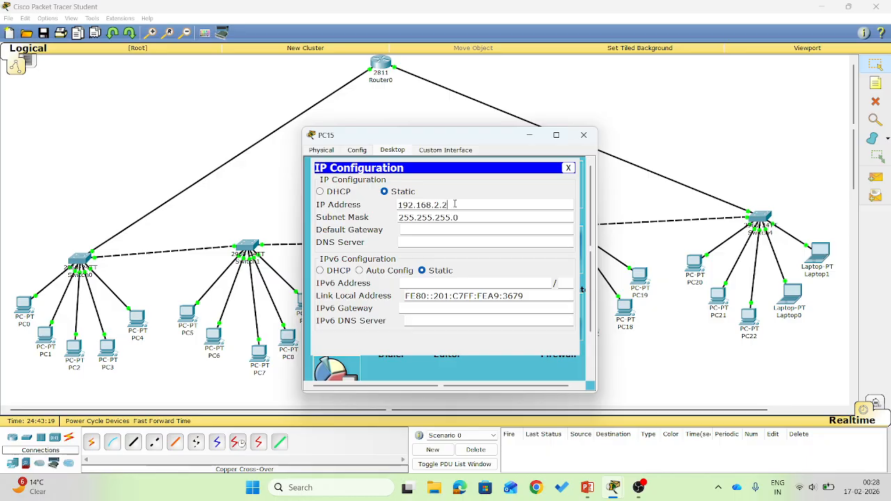
# Set PC15's default gateway to 192.168.2.1 and close its window
pyautogui.click(435, 231)
pyautogui.write('192.168')
pyautogui.write('.2.2')
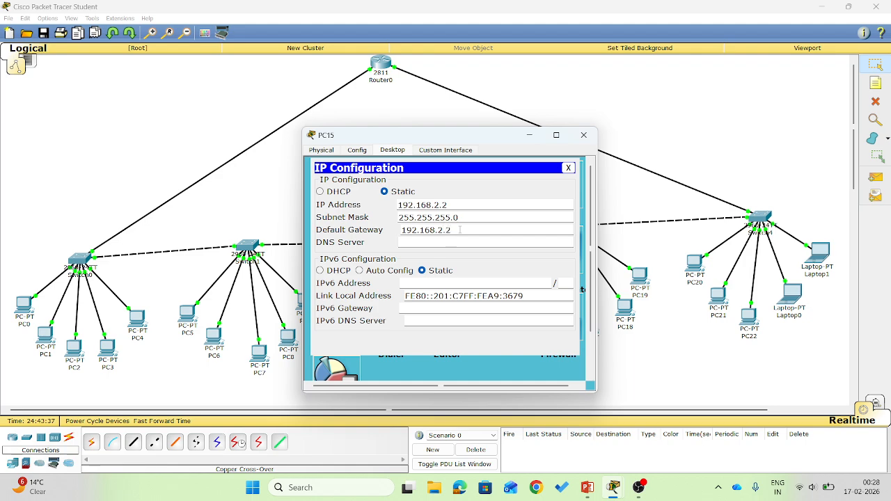
pyautogui.press('BackSpace')
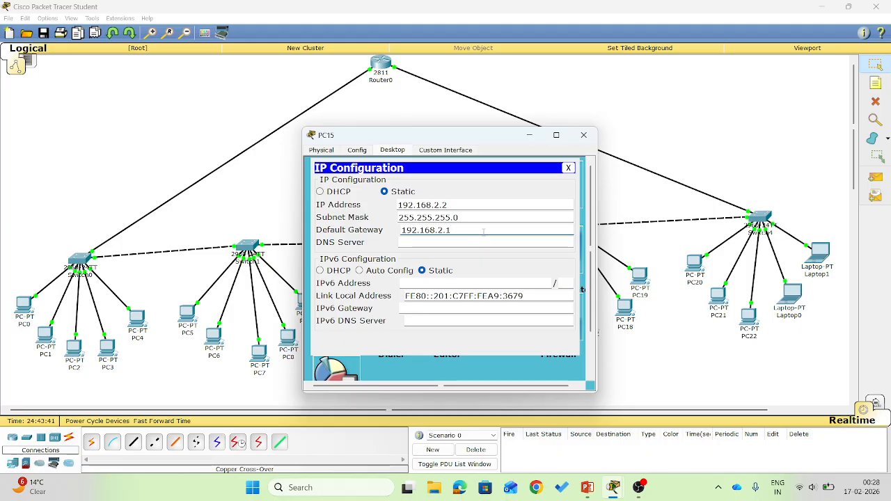
pyautogui.hotkey('ctrl', 'a')
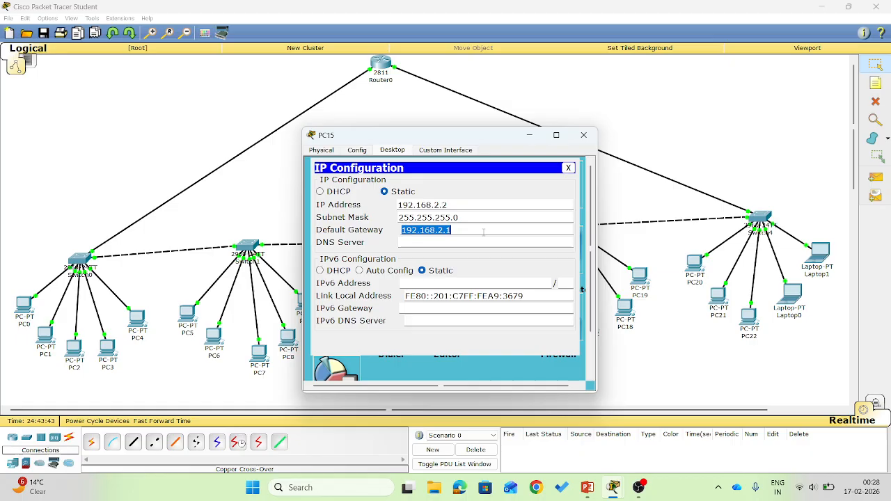
pyautogui.click(585, 135)
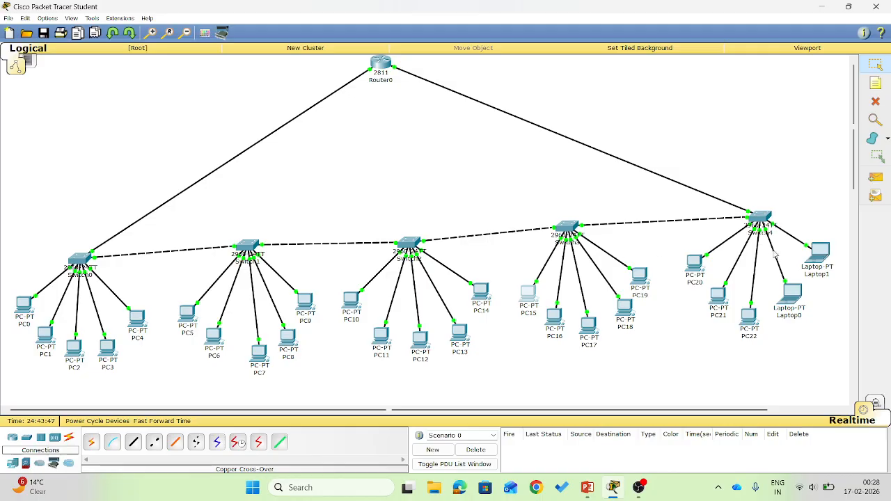
# Give PC16 the static IP address 192.168.2.3 with subnet mask 255.255.255.0 and default gateway 192.168.2.1, and close its window
pyautogui.click(554, 319)
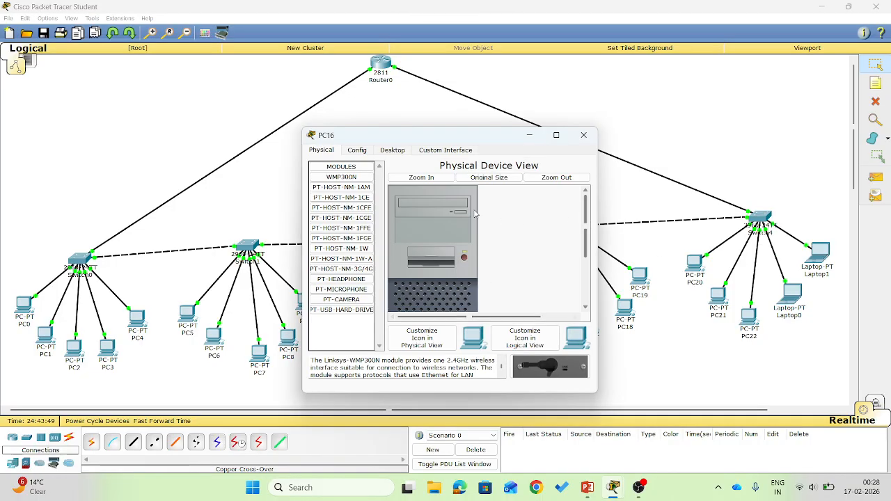
pyautogui.click(392, 150)
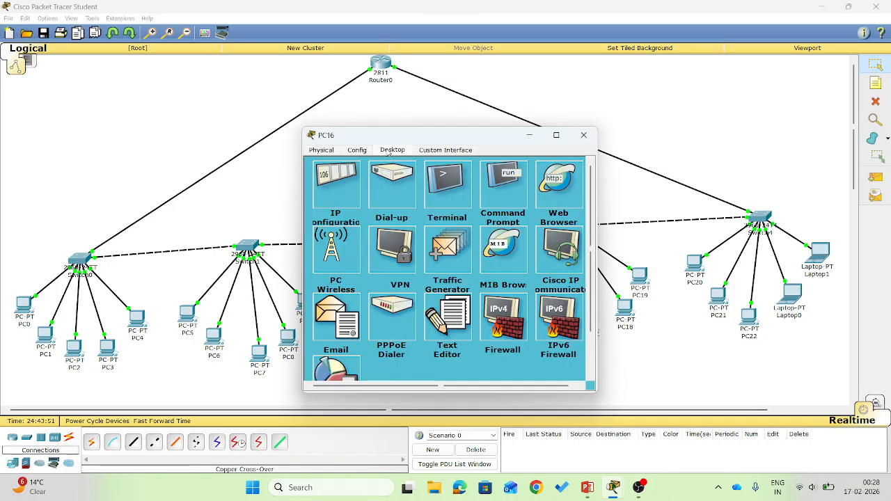
pyautogui.click(334, 199)
pyautogui.click(460, 204)
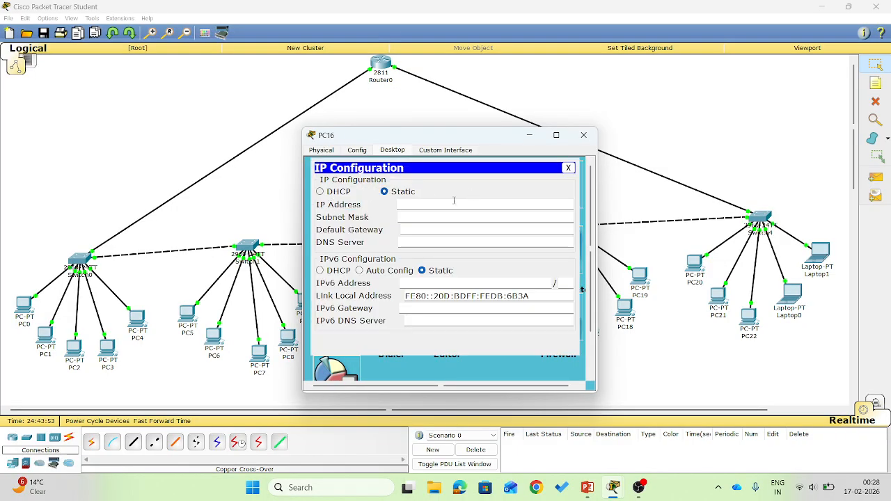
pyautogui.write('192.168.2.1')
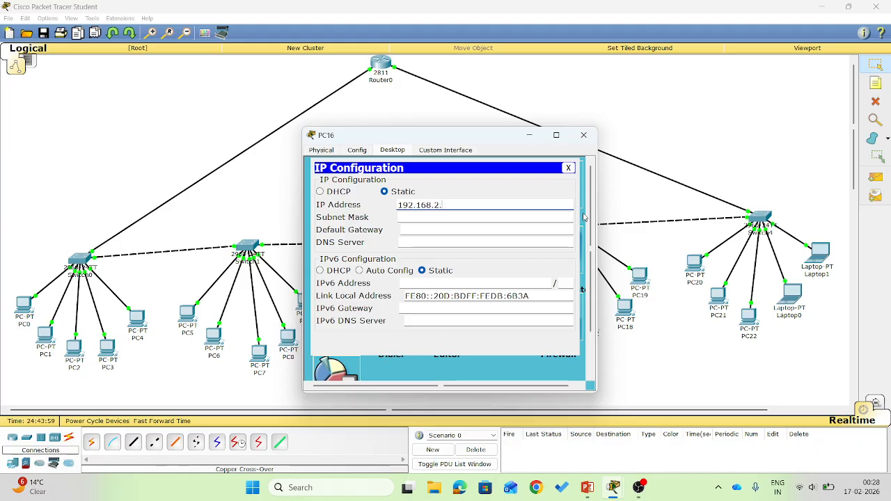
pyautogui.write('3')
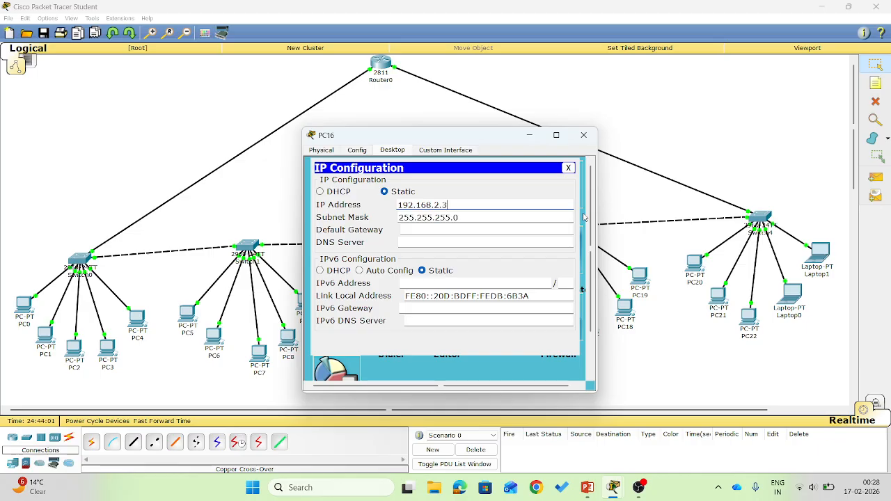
pyautogui.click(486, 227)
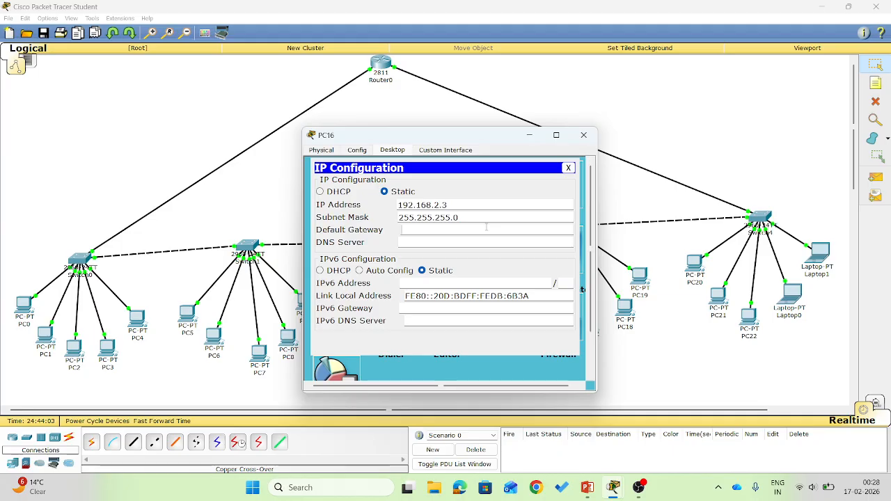
pyautogui.write('192.168.2.1')
pyautogui.click(583, 135)
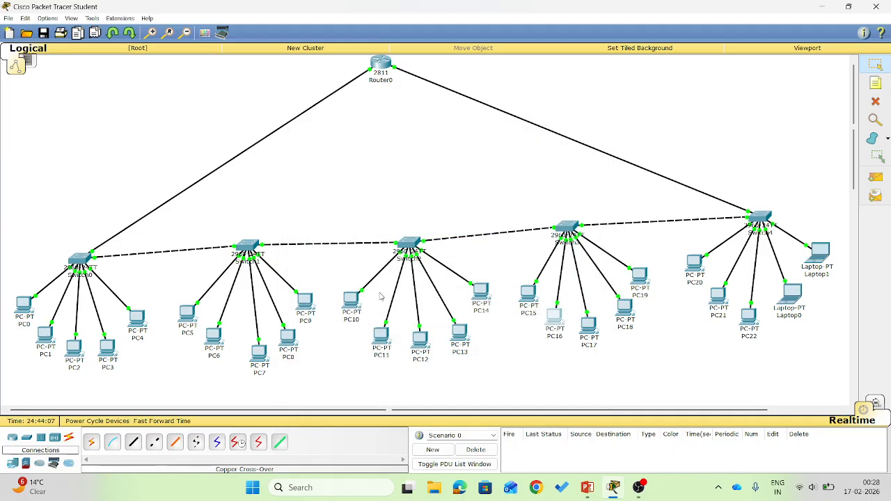
# Give PC17 the static IP address 192.168.2.5 with subnet mask 255.255.255.0 and default gateway 192.168.2.1, and close its window
pyautogui.click(586, 323)
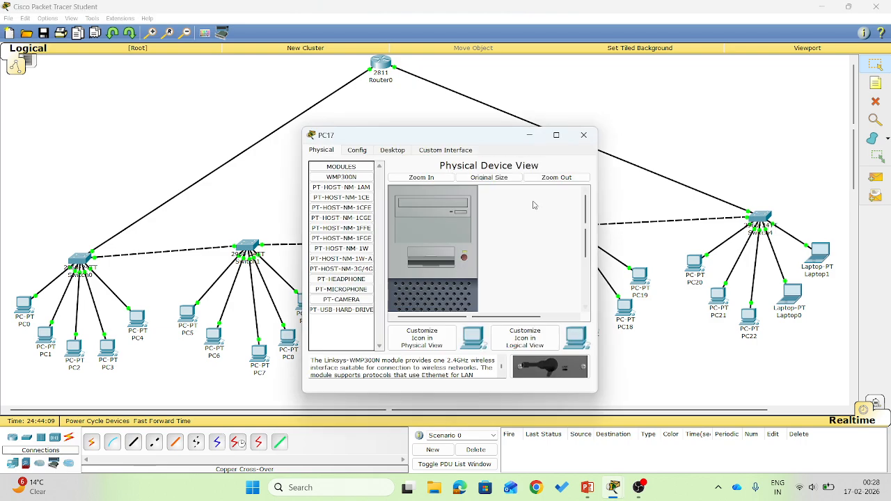
pyautogui.click(388, 151)
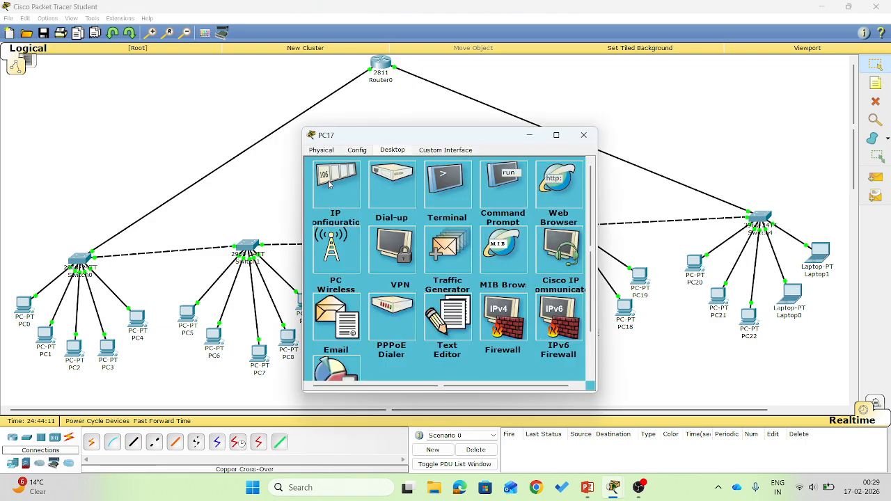
pyautogui.click(333, 185)
pyautogui.write('192.168.2.1')
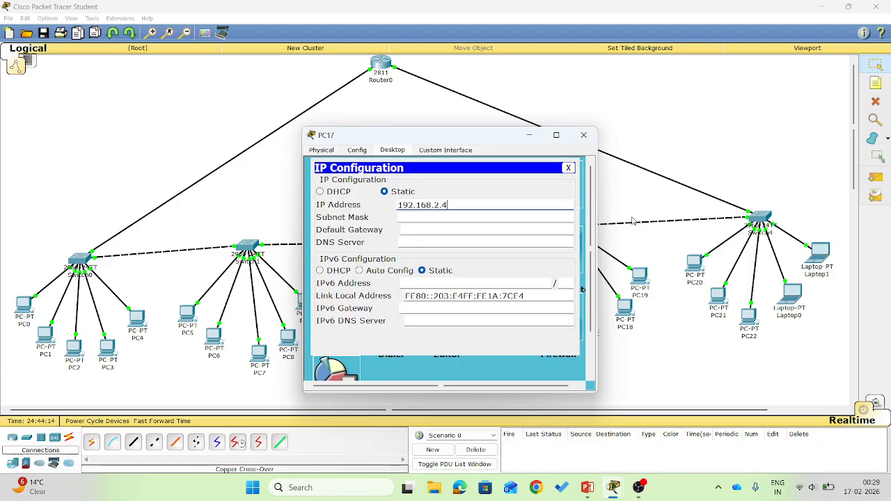
pyautogui.write('5')
pyautogui.click(500, 229)
pyautogui.write('192.168.2.1')
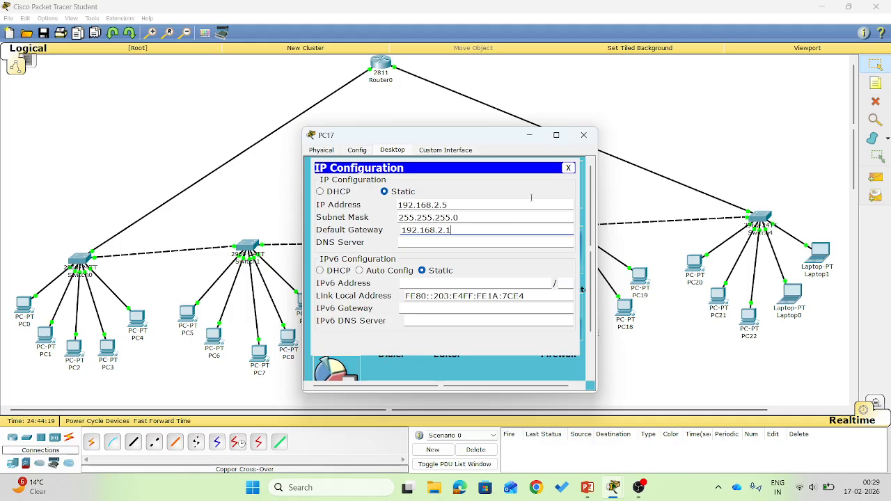
pyautogui.click(583, 134)
# Give PC18 the static IP address 192.168.2.6 with subnet mask 255.255.255.0 and default gateway 192.168.2.1, and close its window
pyautogui.click(622, 308)
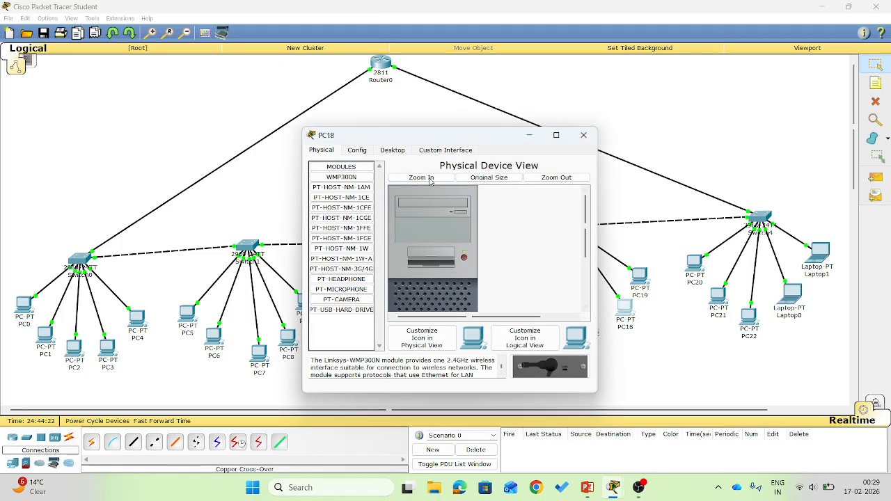
pyautogui.click(391, 150)
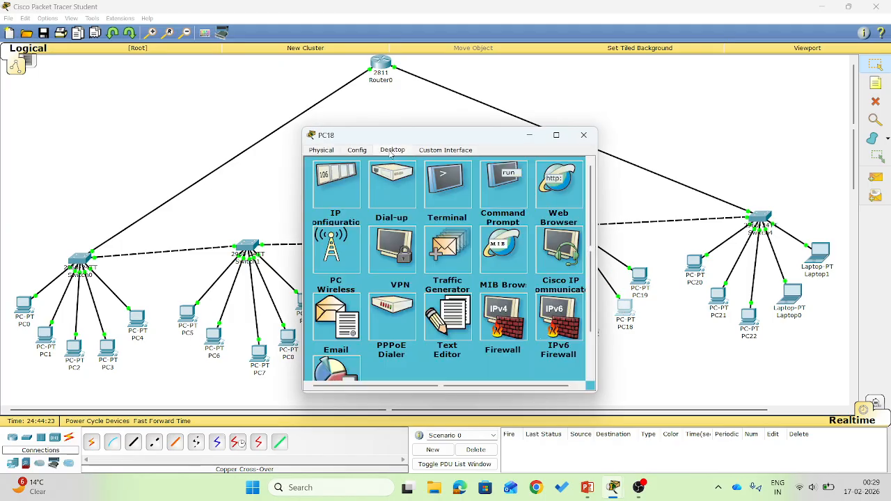
pyautogui.click(346, 190)
pyautogui.write('192.168.2.1')
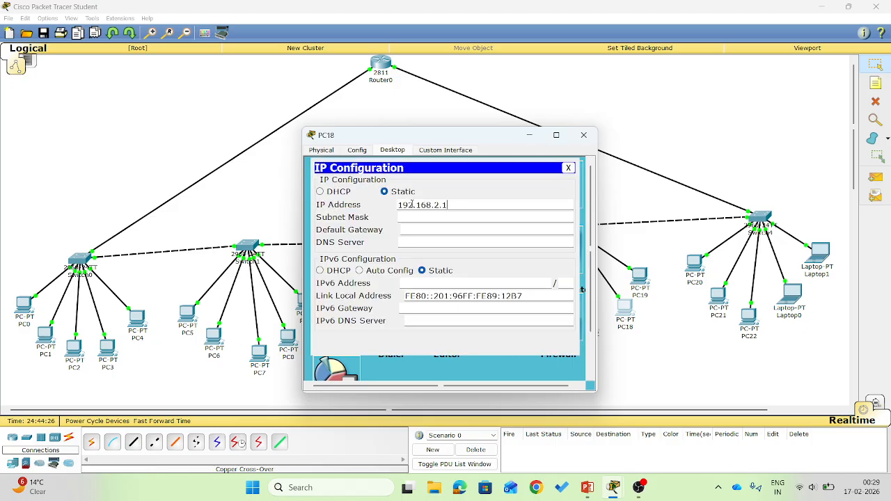
pyautogui.press('BackSpace')
pyautogui.write('6')
pyautogui.press('Return')
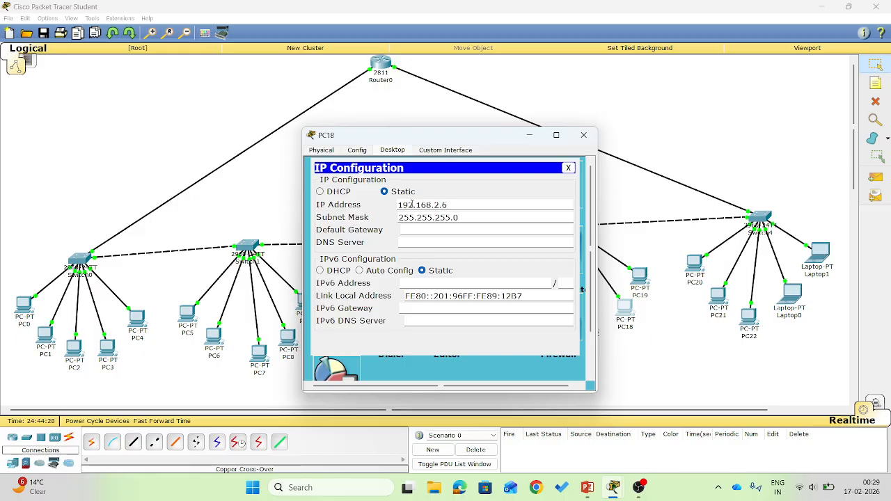
pyautogui.click(412, 204)
pyautogui.click(430, 229)
pyautogui.write('192.168.2.1')
pyautogui.click(583, 134)
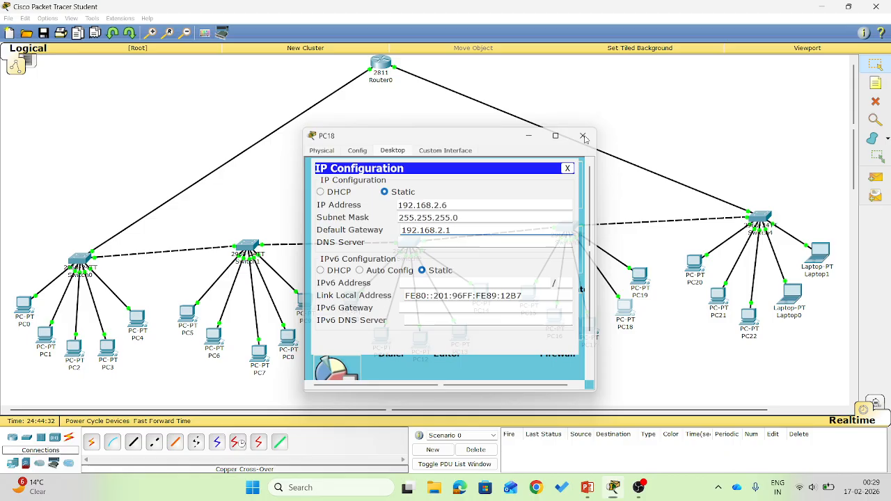
# Give PC19 the static IP address 192.168.2.7 with subnet mask 255.255.255.0 and default gateway 192.168.2.1, and close its window
pyautogui.click(637, 278)
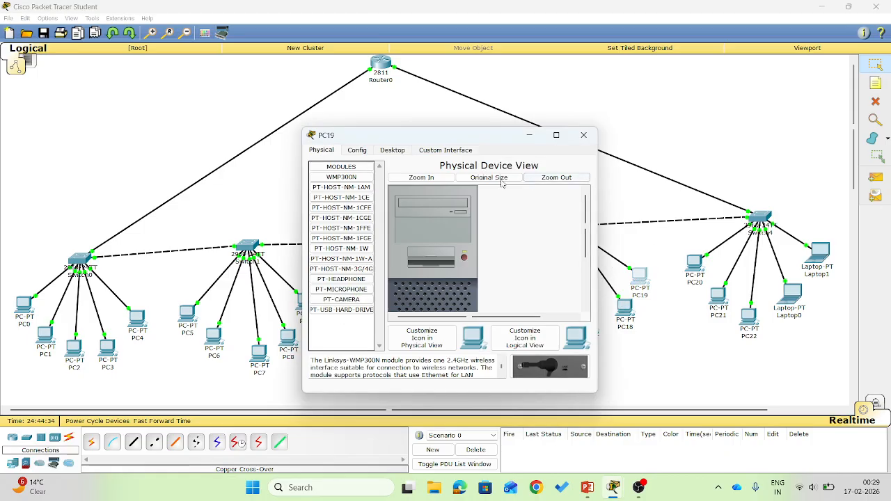
pyautogui.click(391, 151)
pyautogui.click(346, 188)
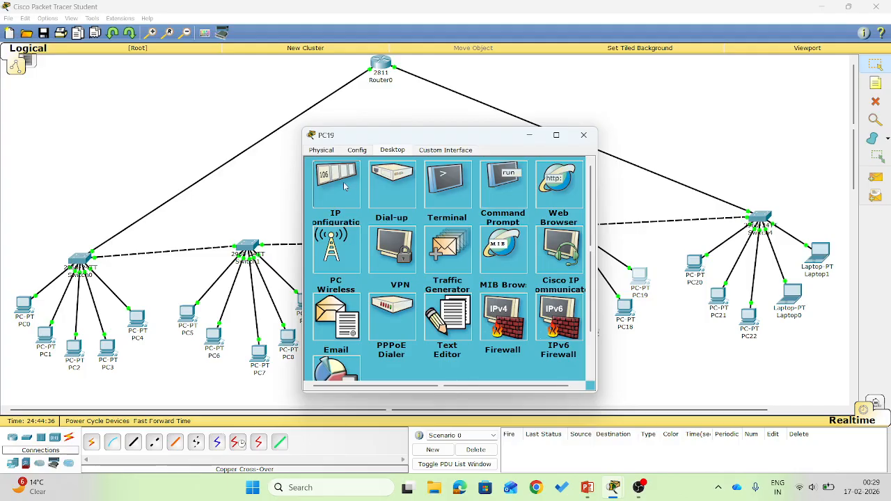
pyautogui.write('192.168.2.1')
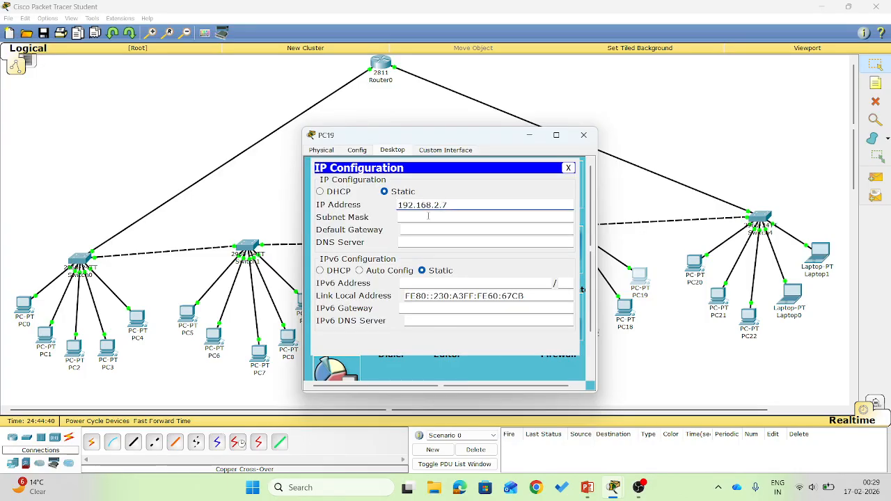
pyautogui.click(499, 217)
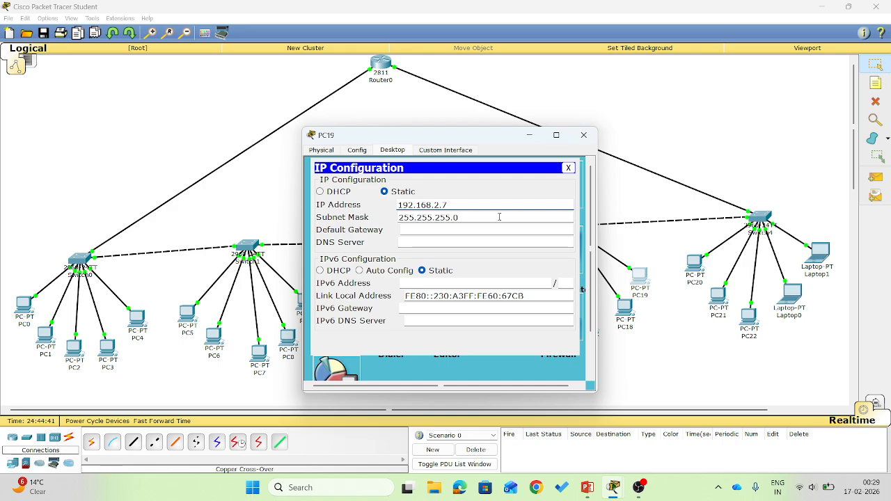
pyautogui.click(441, 230)
pyautogui.write('192.168.2.1')
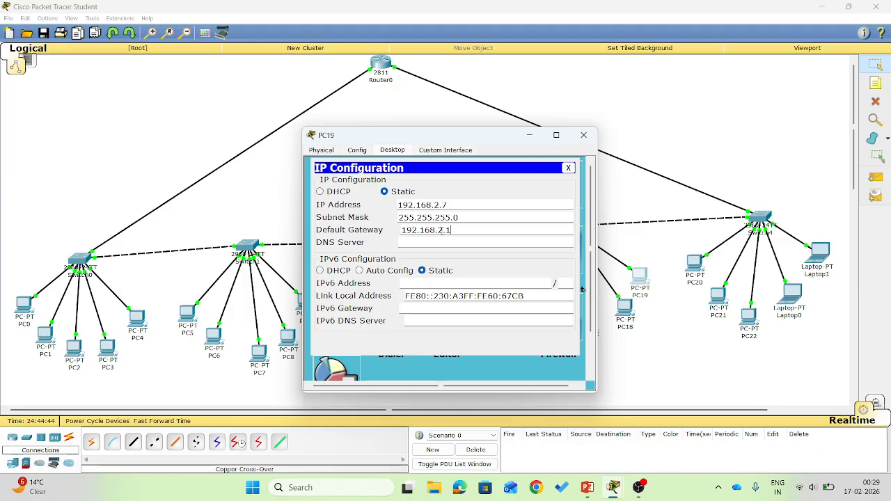
pyautogui.click(584, 135)
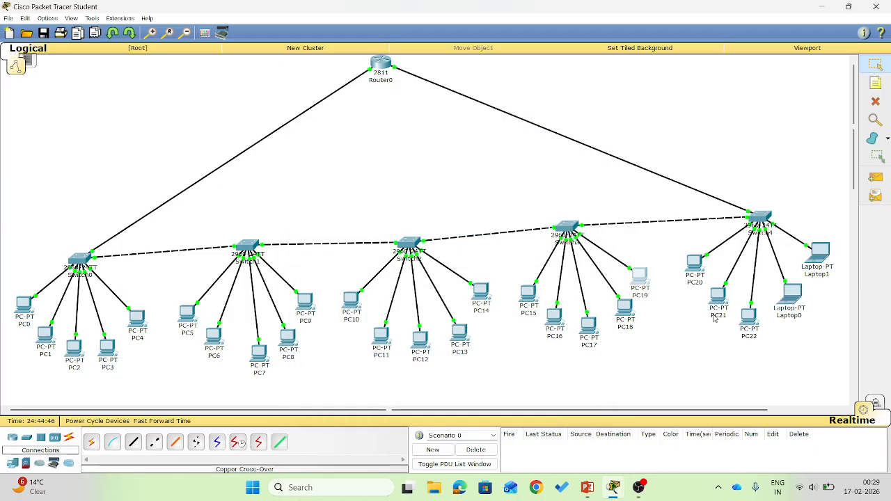
# Open the IP configuration of PC20, the first PC connected to Switch4
pyautogui.click(694, 268)
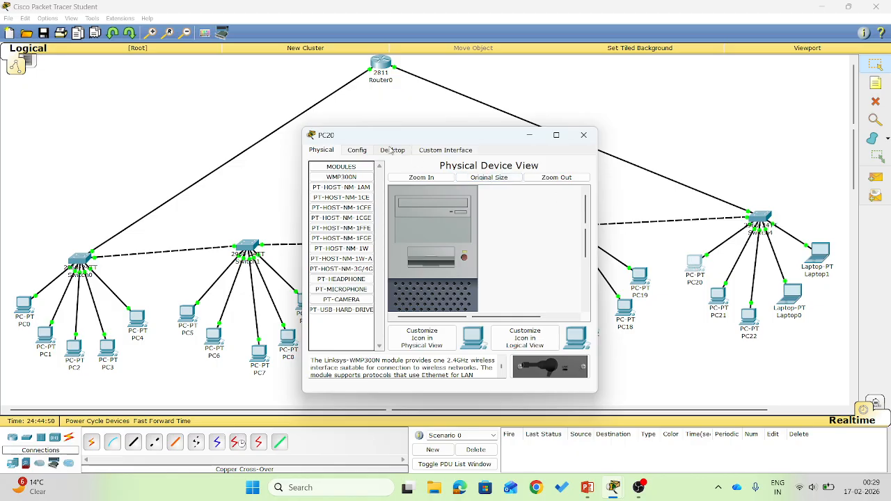
pyautogui.click(392, 150)
pyautogui.click(332, 182)
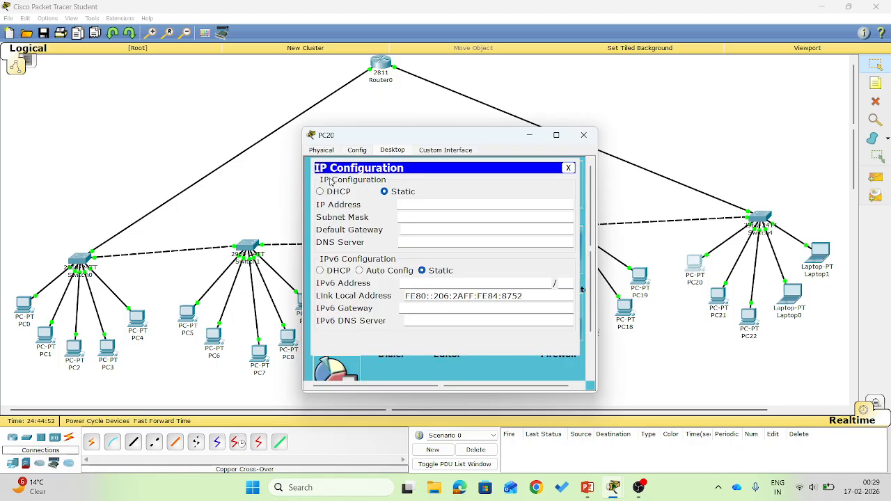
# Try to assign PC20 the static IP address 192.168.2.7
pyautogui.click(417, 202)
pyautogui.write('192.168.2.1')
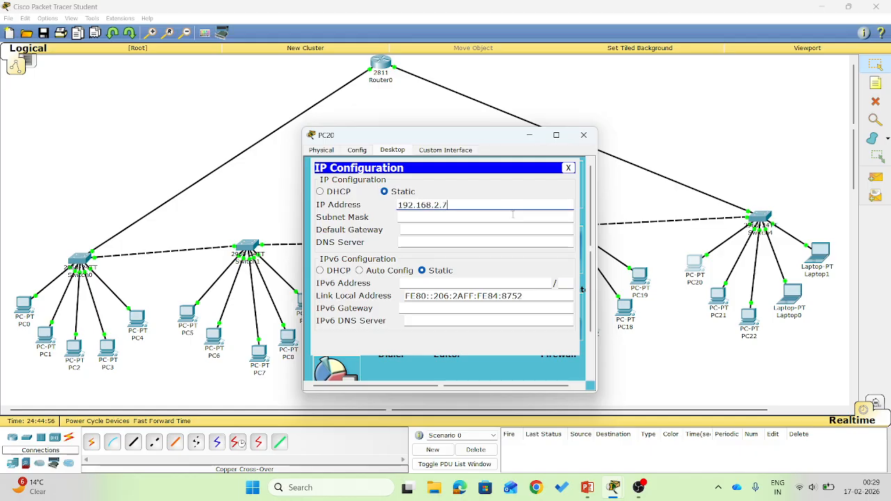
pyautogui.click(513, 215)
# Set PC20's IP address to 192.168.2.8 with subnet mask 255.255.255.0 and default gateway 192.168.2.1, and close its window
pyautogui.click(460, 207)
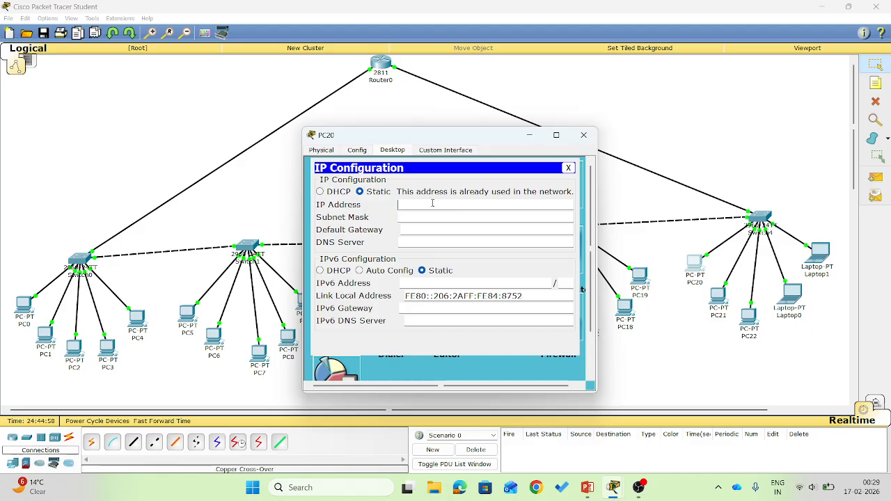
pyautogui.write('192.168.2.1')
pyautogui.press('BackSpace')
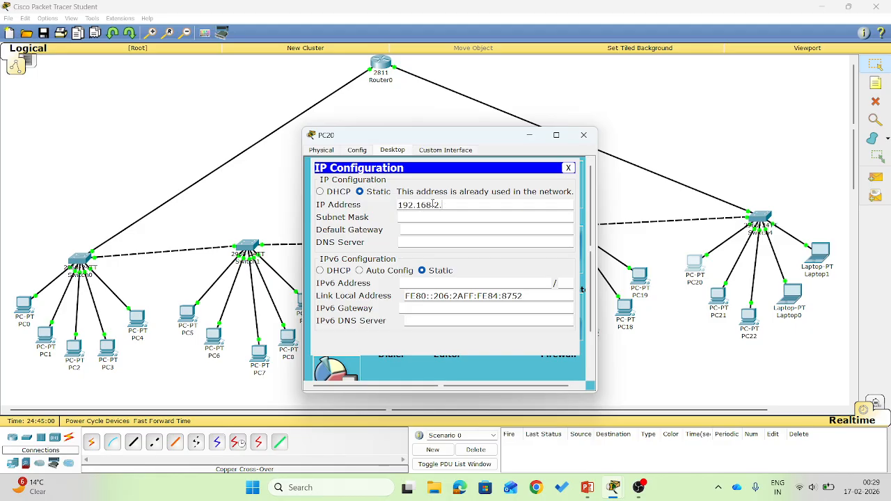
pyautogui.write('8')
pyautogui.click(441, 217)
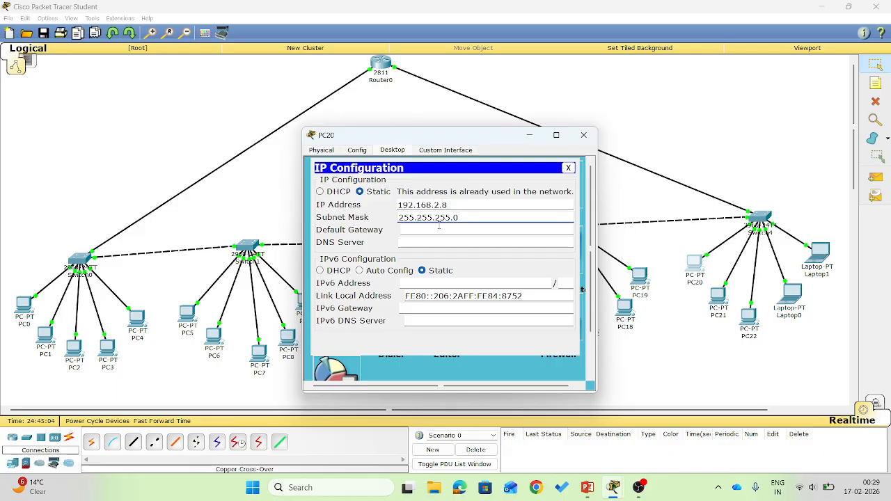
pyautogui.click(438, 230)
pyautogui.write('192.168.2.1')
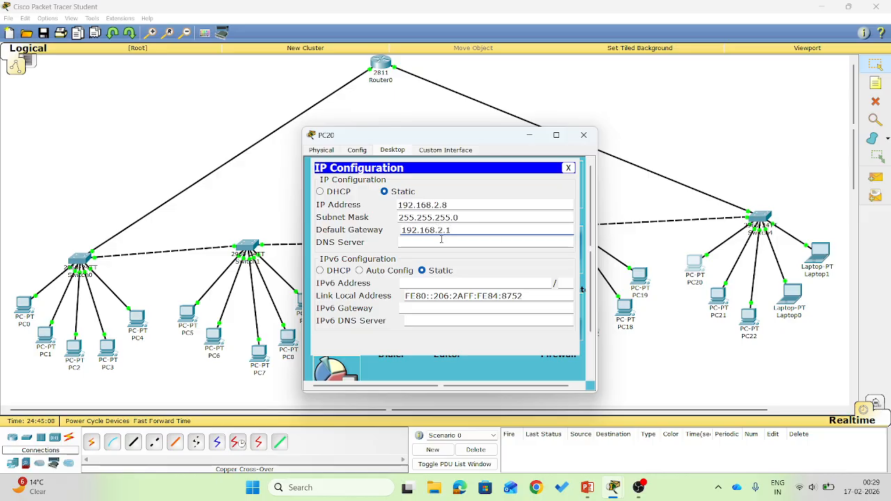
pyautogui.click(583, 135)
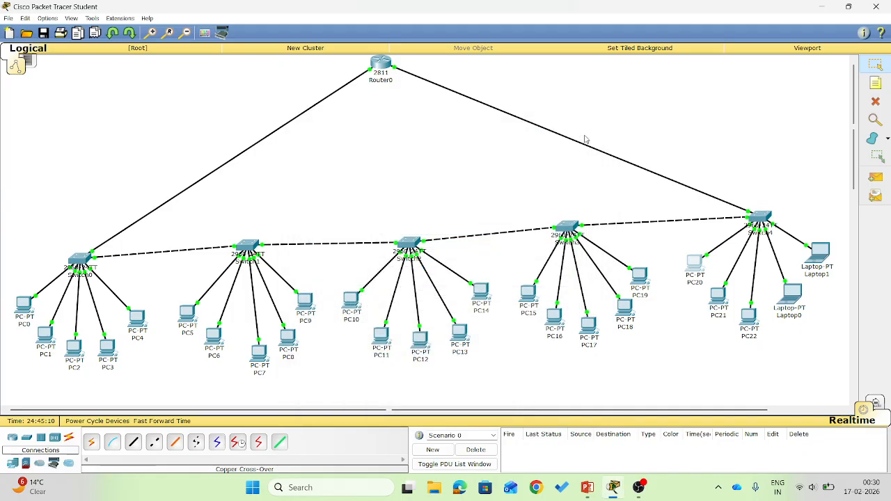
# Open the IP configuration of PC21 in the Switch4 group
pyautogui.click(721, 298)
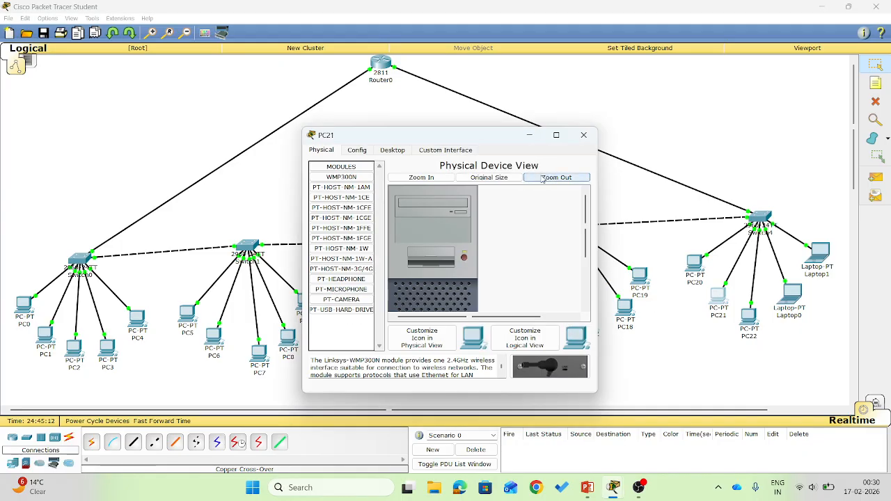
pyautogui.click(394, 151)
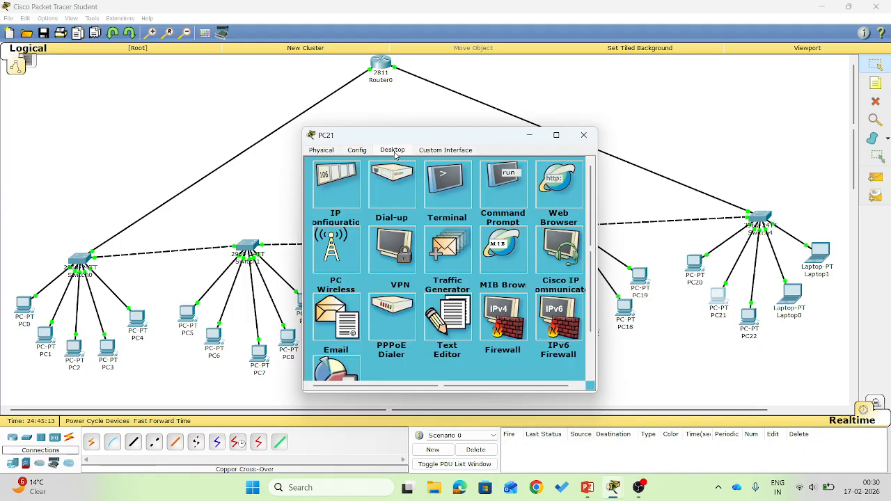
pyautogui.click(341, 187)
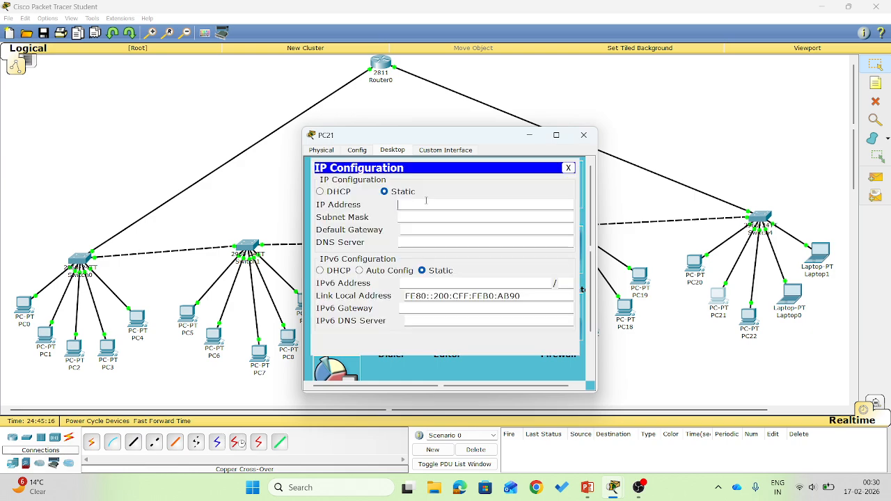
# Try to assign PC21 the static IP address 192.168.2.8
pyautogui.click(426, 203)
pyautogui.write('192.168.2.1')
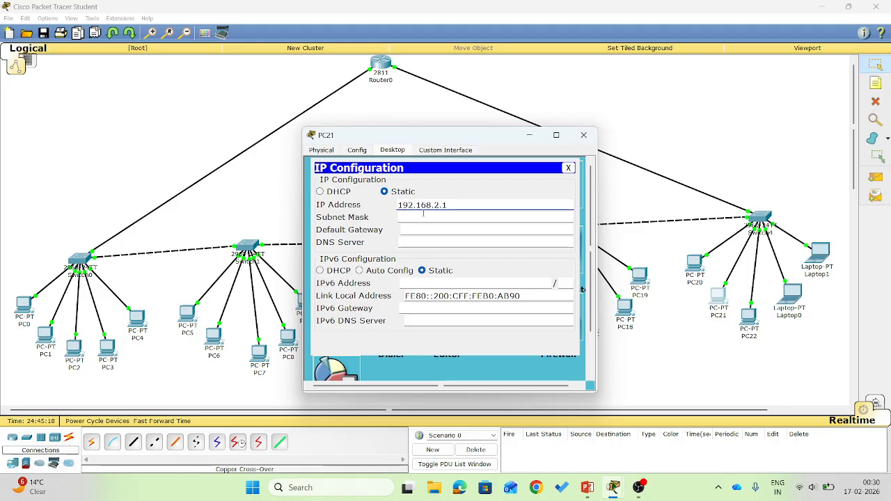
pyautogui.write('8')
pyautogui.click(416, 216)
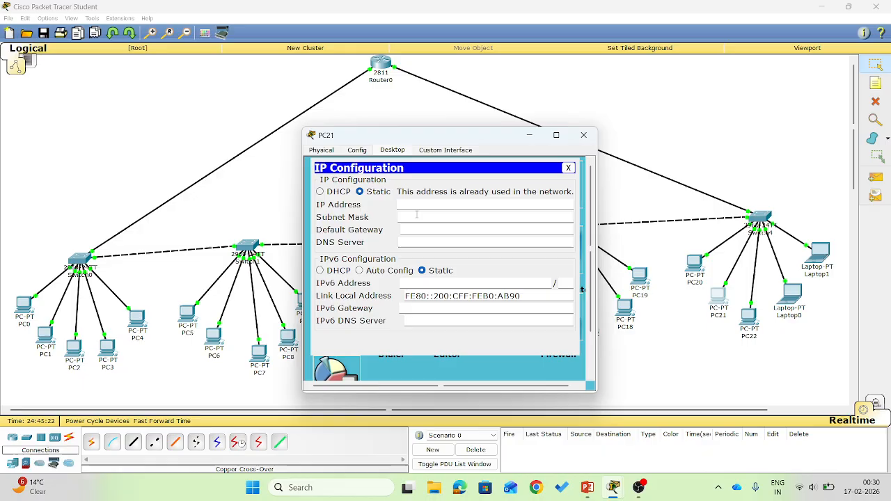
# Set PC21's IP address to 192.168.2.9 with subnet mask 255.255.255.0 and default gateway 192.168.2.1, and close its window
pyautogui.click(409, 203)
pyautogui.write('192.168.2.1')
pyautogui.press('BackSpace')
pyautogui.write('9')
pyautogui.press('Tab')
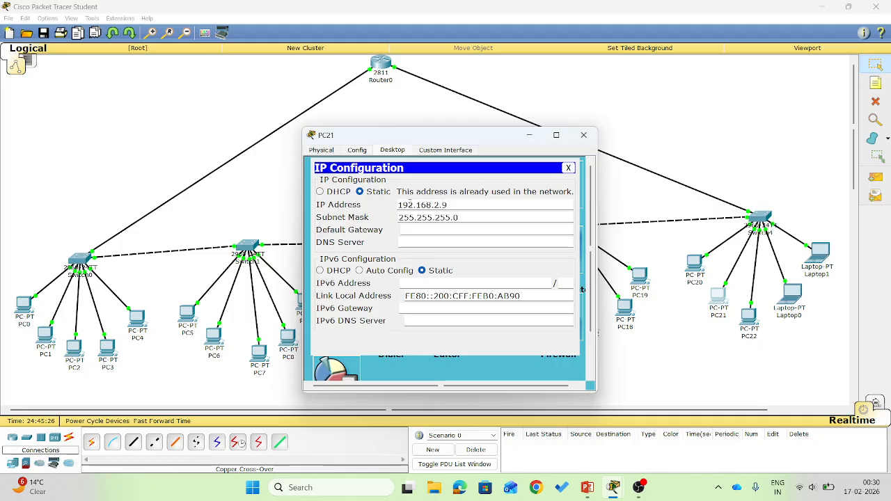
pyautogui.click(425, 230)
pyautogui.write('192.168.2.1')
pyautogui.click(583, 134)
# Give PC22 the static IP address 192.168.2.10 with subnet mask 255.255.255.0 and default gateway 192.168.2.1, and close its window
pyautogui.click(749, 318)
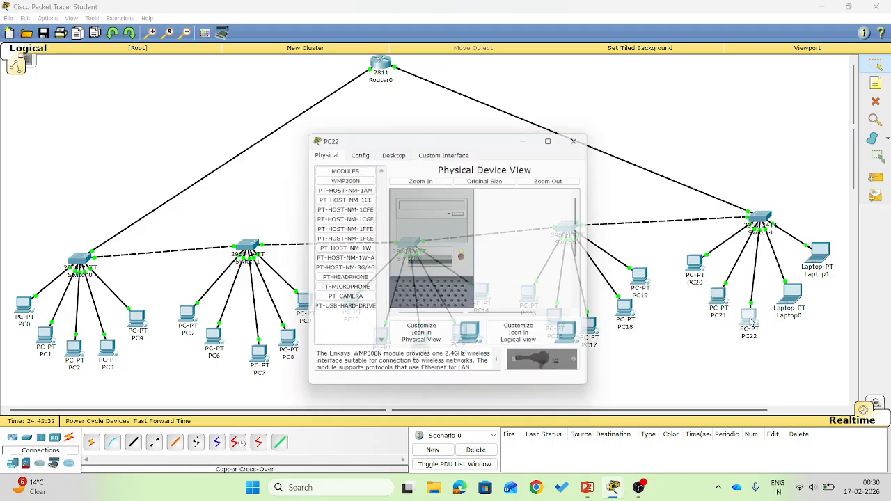
pyautogui.click(392, 150)
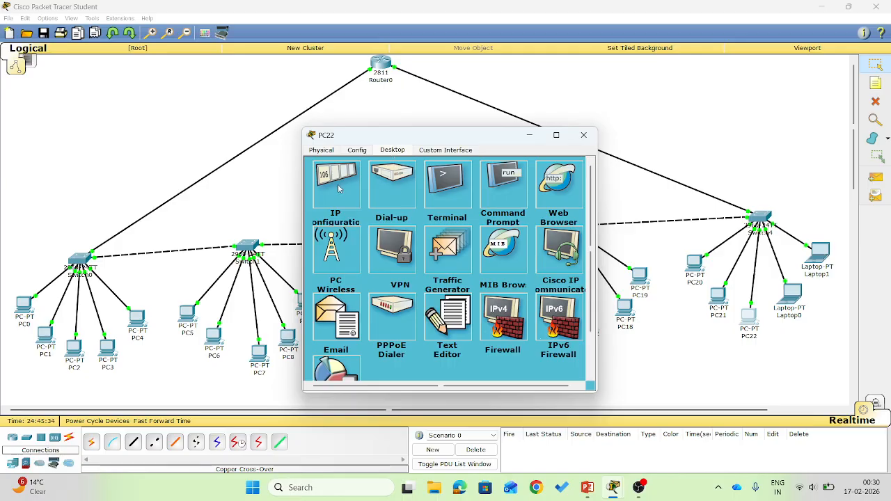
pyautogui.click(336, 180)
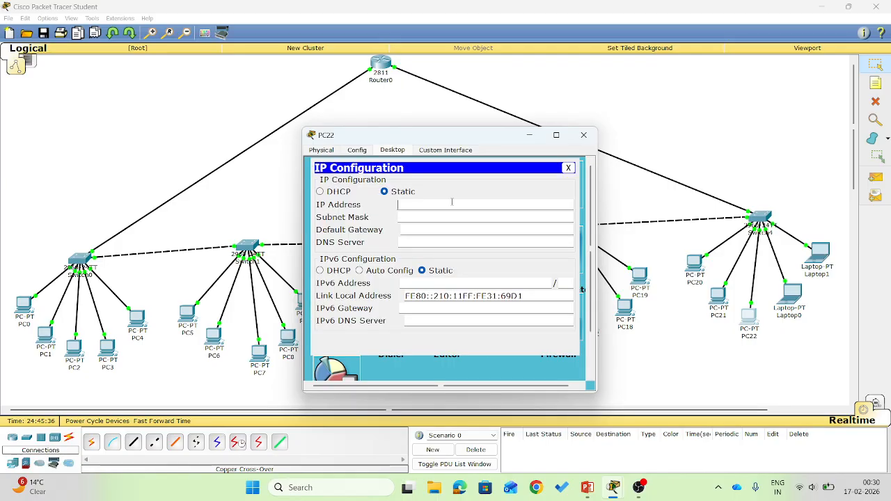
pyautogui.write('192.168.2.11')
pyautogui.press('BackSpace')
pyautogui.write('0')
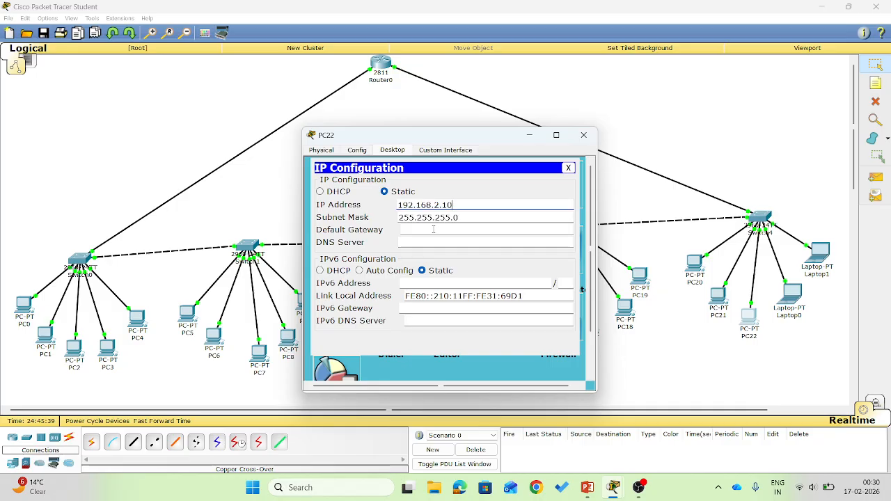
pyautogui.press('Tab')
pyautogui.press('Tab')
pyautogui.write('192.168.2.1')
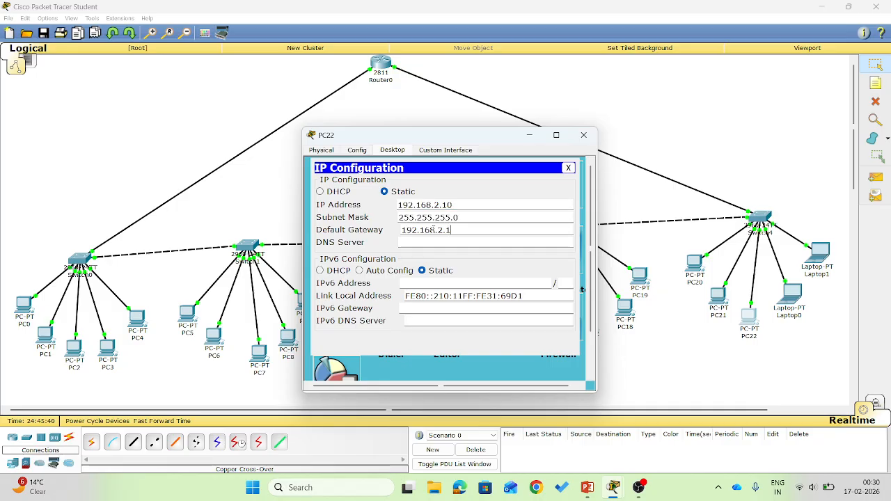
pyautogui.click(583, 135)
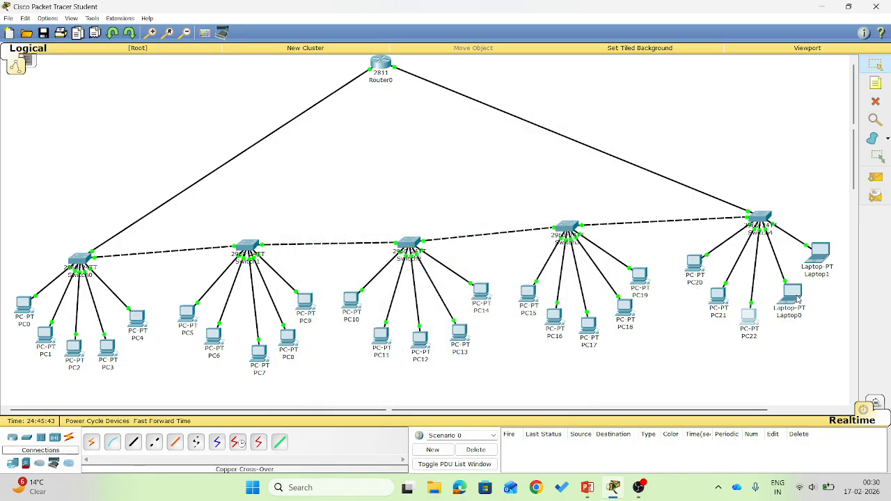
# Give Laptop0 the static IP address 192.168.2.12 with subnet mask 255.255.255.0 and default gateway 192.168.2.1, and close its window
pyautogui.click(796, 298)
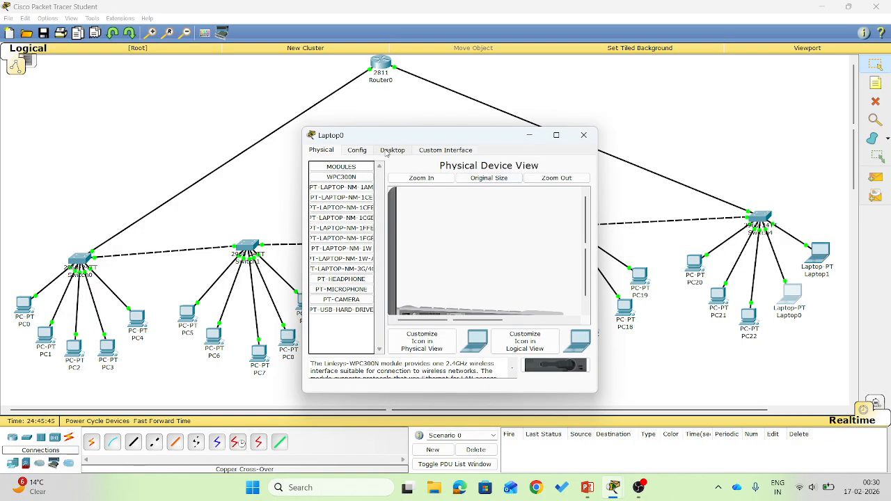
pyautogui.click(386, 152)
pyautogui.click(341, 182)
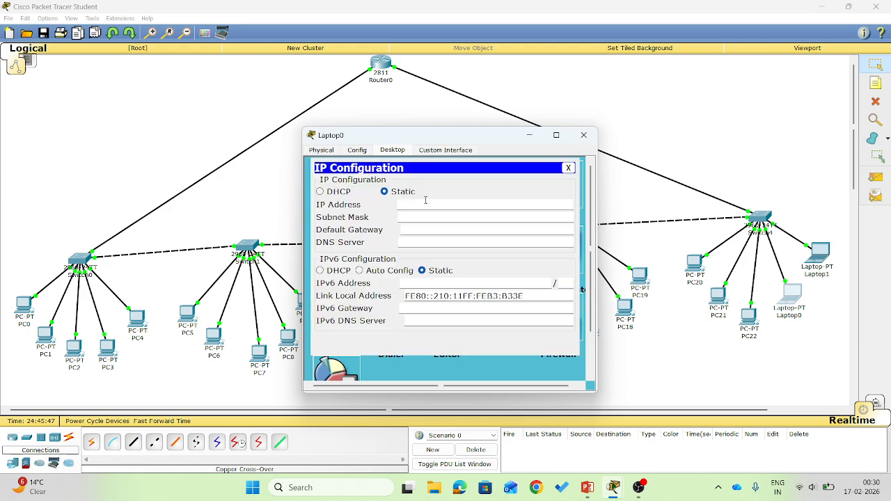
pyautogui.write('192.168.2.12')
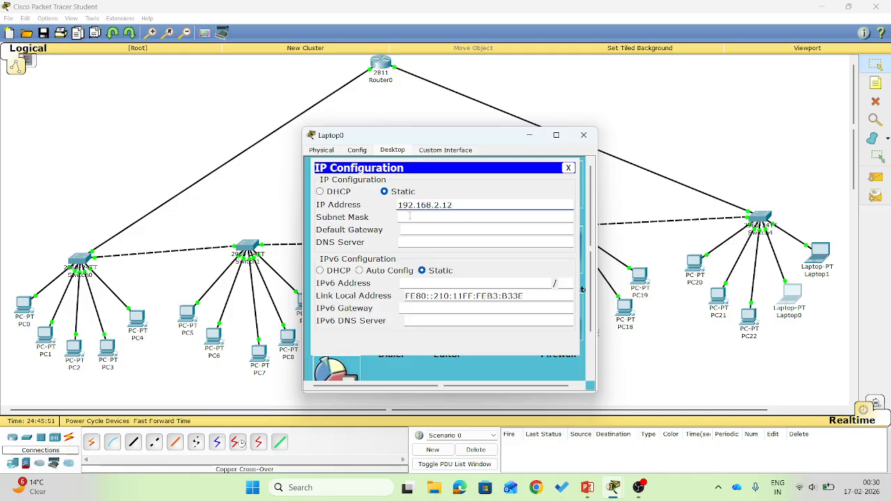
pyautogui.click(410, 217)
pyautogui.click(421, 227)
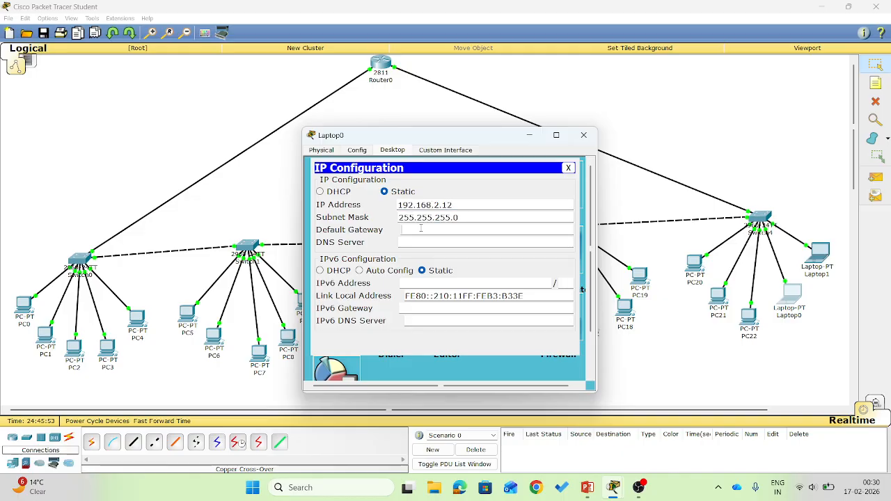
pyautogui.write('192.168.2.1')
pyautogui.click(583, 135)
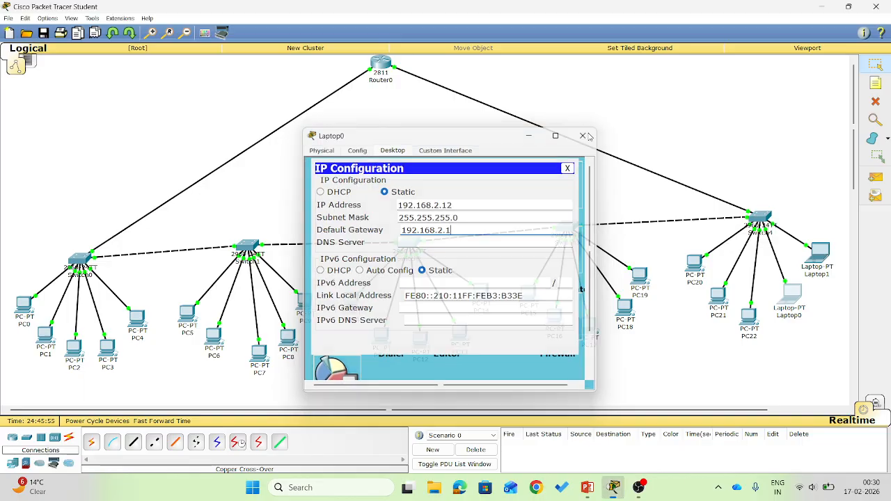
# Give Laptop1 the static IP address 192.168.2.14 with subnet mask 255.255.255.0 and default gateway 192.168.2.1, and close its window
pyautogui.click(826, 255)
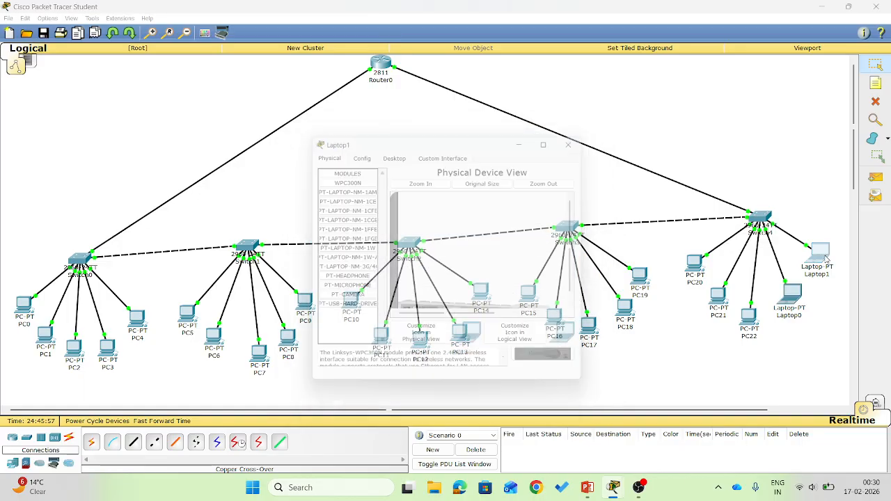
pyautogui.click(392, 150)
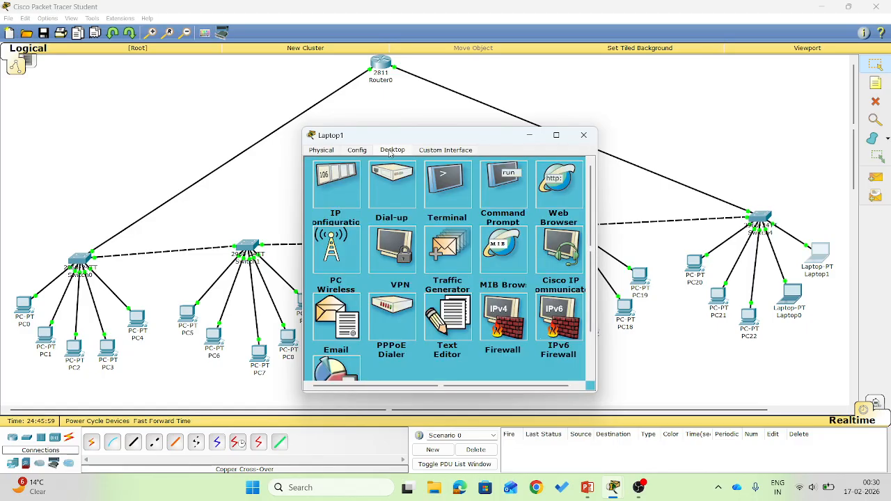
pyautogui.click(336, 184)
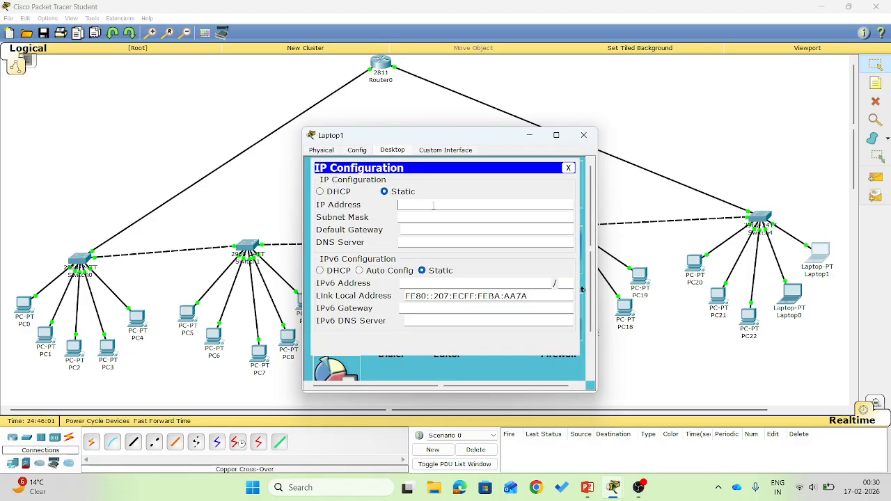
pyautogui.write('192.168.2.1')
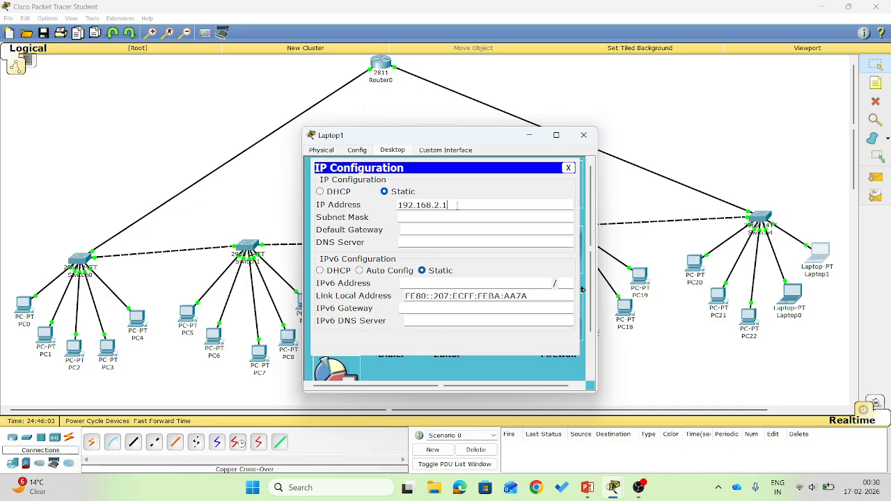
pyautogui.write('4')
pyautogui.press('Tab')
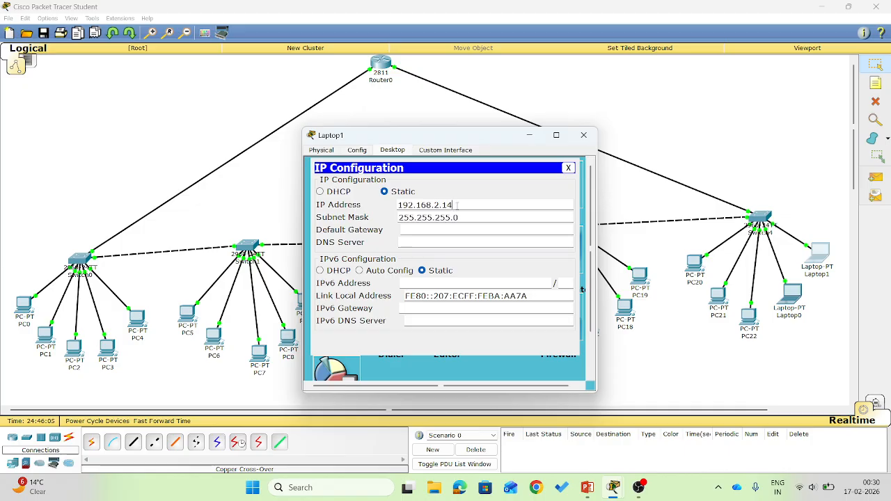
pyautogui.click(429, 229)
pyautogui.write('192.168.2.1')
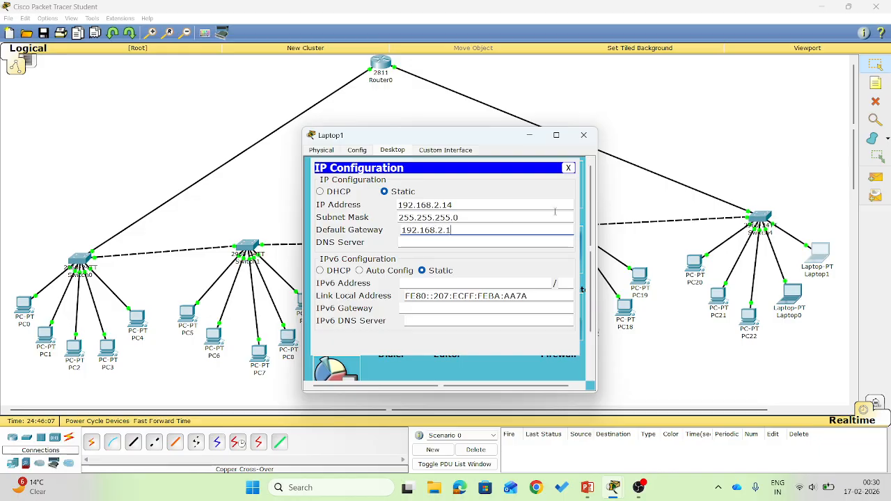
pyautogui.click(583, 135)
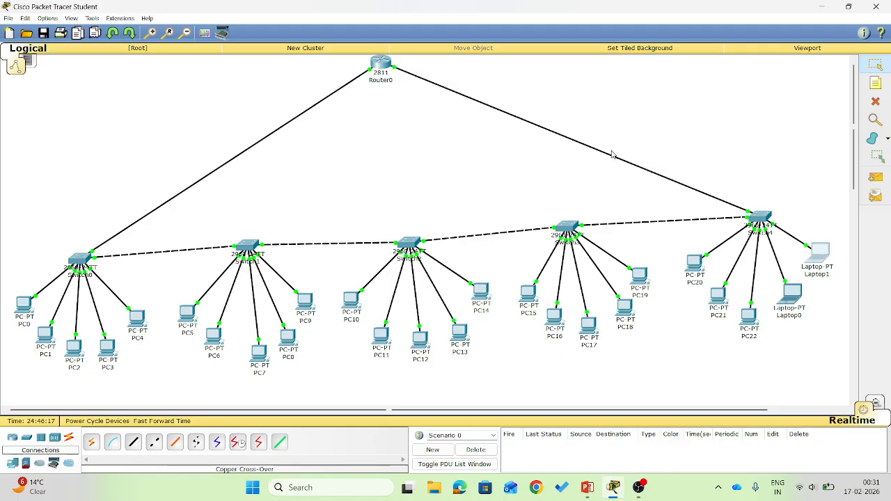
# Send a simple PDU from PC0 to Laptop1 to test connectivity between the two networks
pyautogui.click(875, 178)
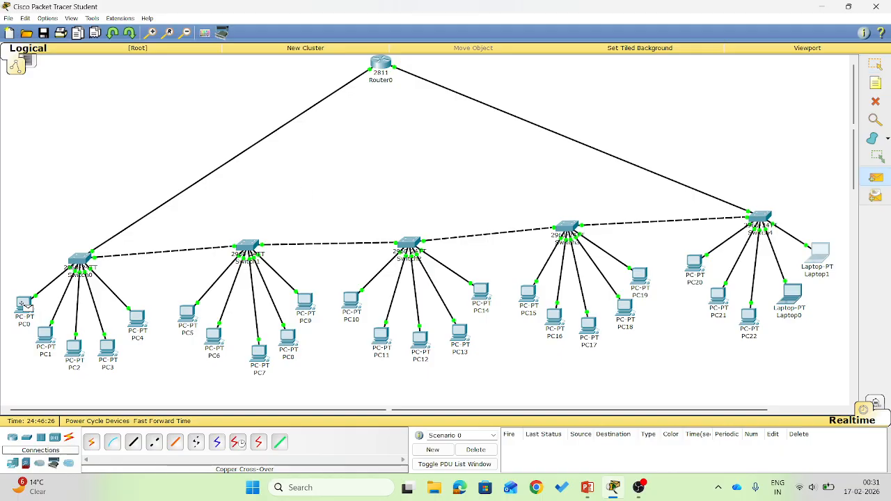
pyautogui.click(25, 304)
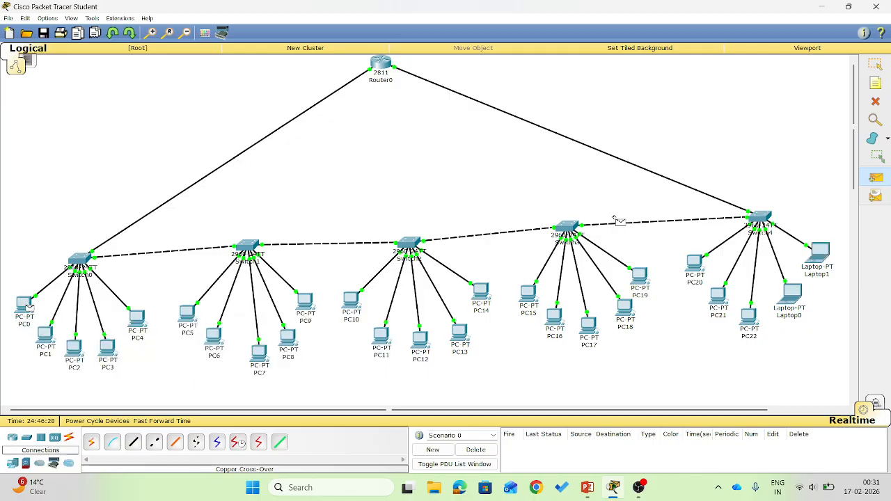
pyautogui.click(821, 254)
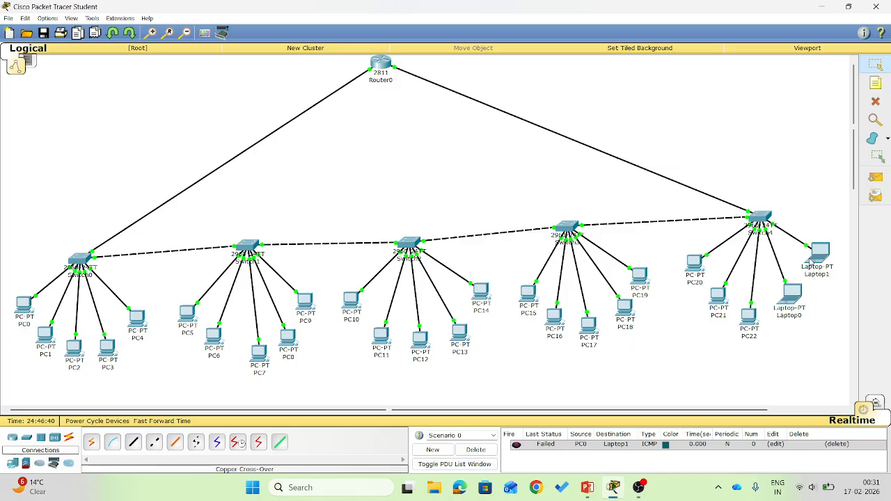
pyautogui.moveTo(823, 268)
# Switch to Simulation mode and auto-play the capture to follow the PC0 to Laptop1 message and check its status
pyautogui.click(875, 404)
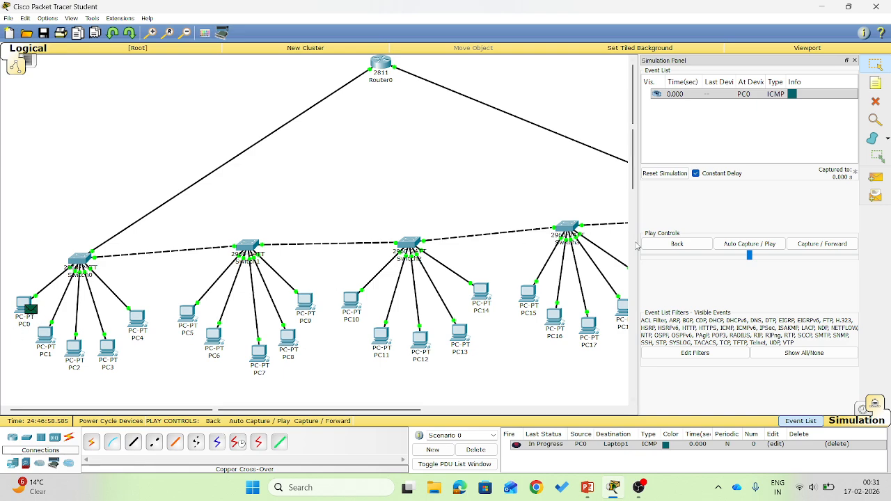
pyautogui.click(764, 245)
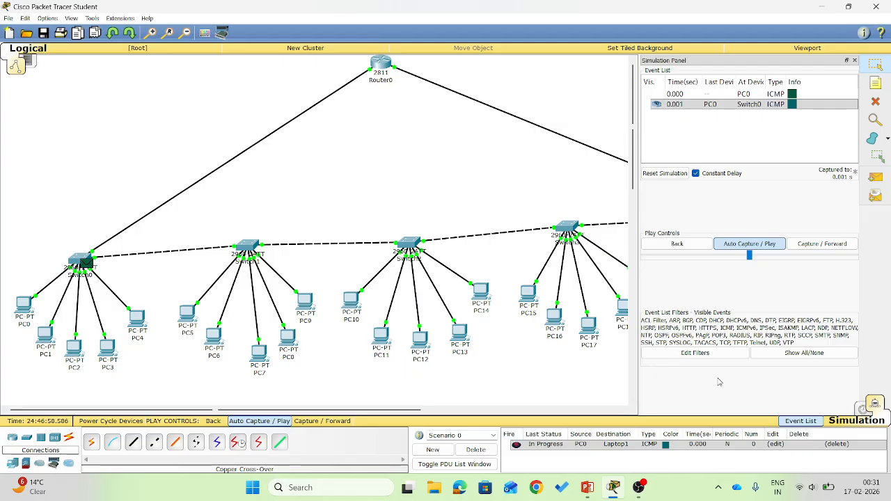
pyautogui.click(557, 448)
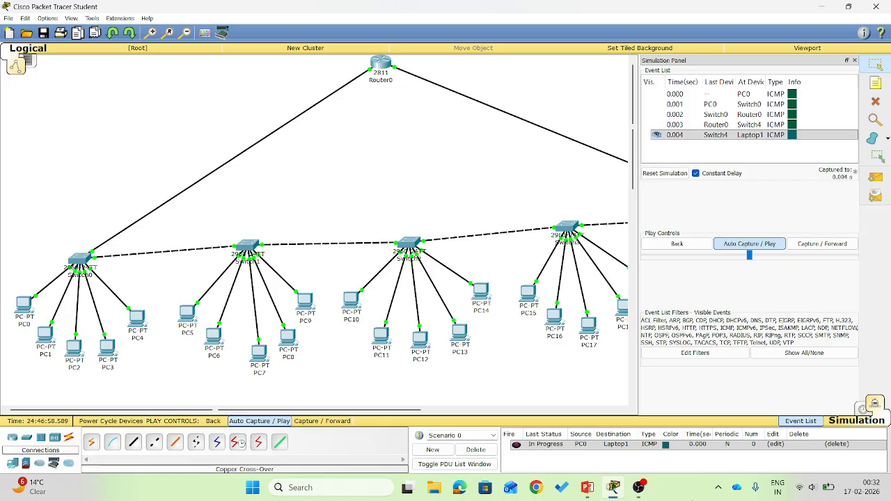
pyautogui.click(565, 446)
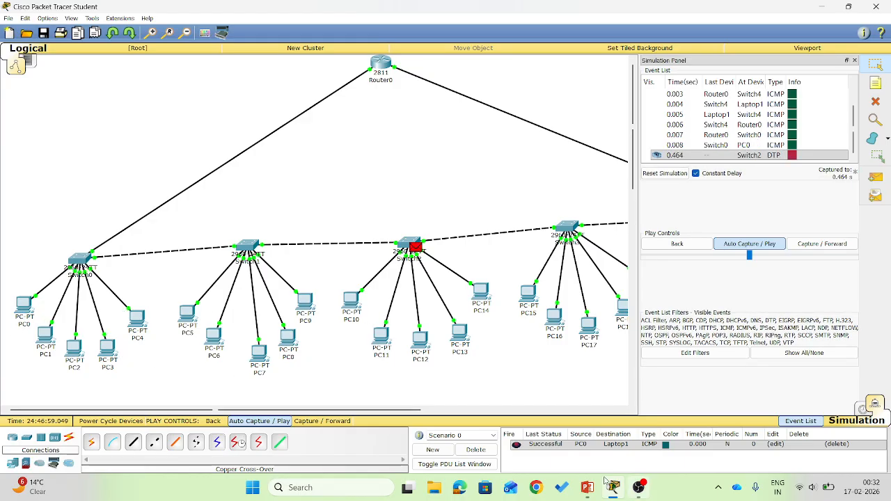
pyautogui.click(557, 445)
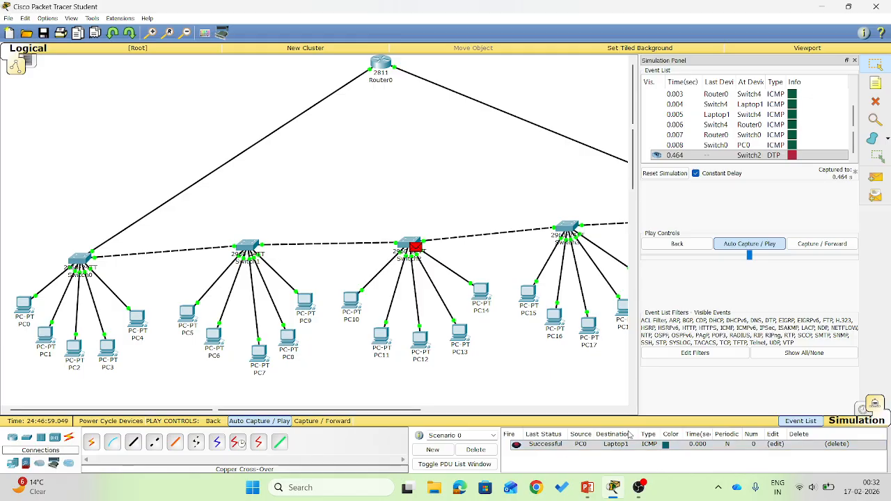
pyautogui.hotkey('alt', 'Tab')
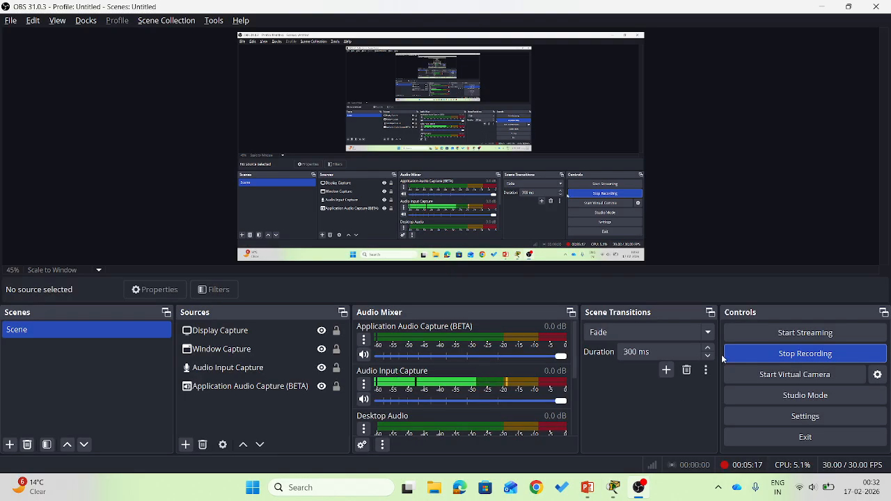
pyautogui.click(802, 355)
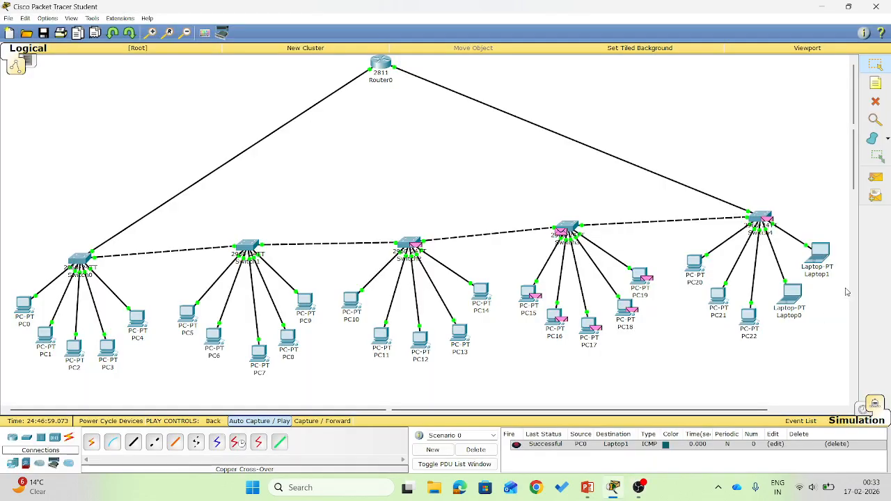
# Add a simple PDU from PC1 to PC18
pyautogui.click(877, 181)
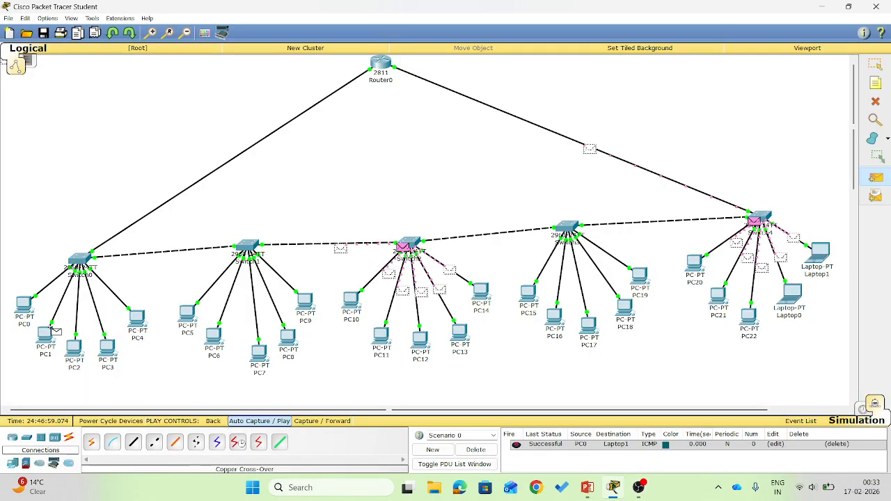
pyautogui.click(44, 336)
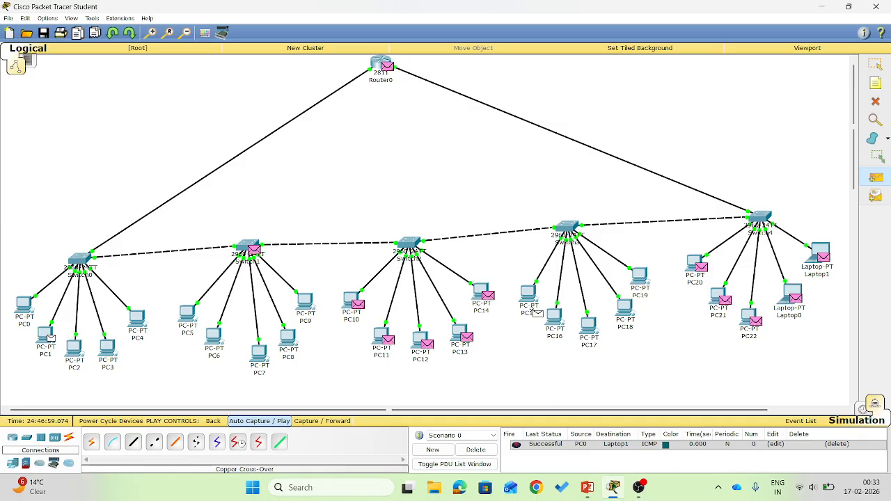
pyautogui.click(626, 310)
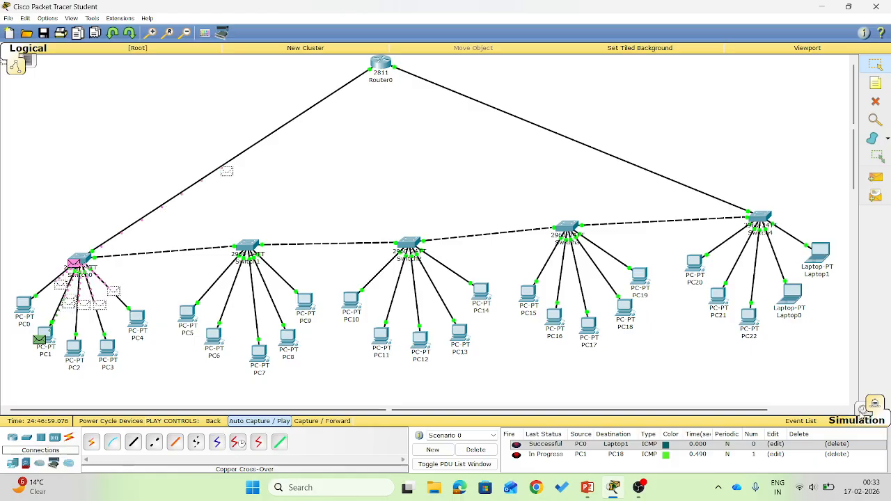
# Switch to Realtime and back to Simulation mode, and auto-play the capture to follow the PC1 to PC18 message and check its status
pyautogui.click(863, 409)
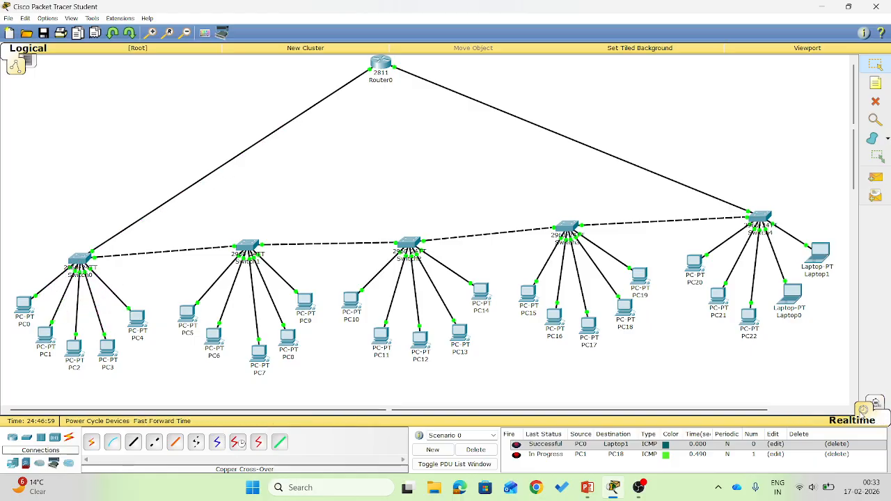
pyautogui.click(863, 409)
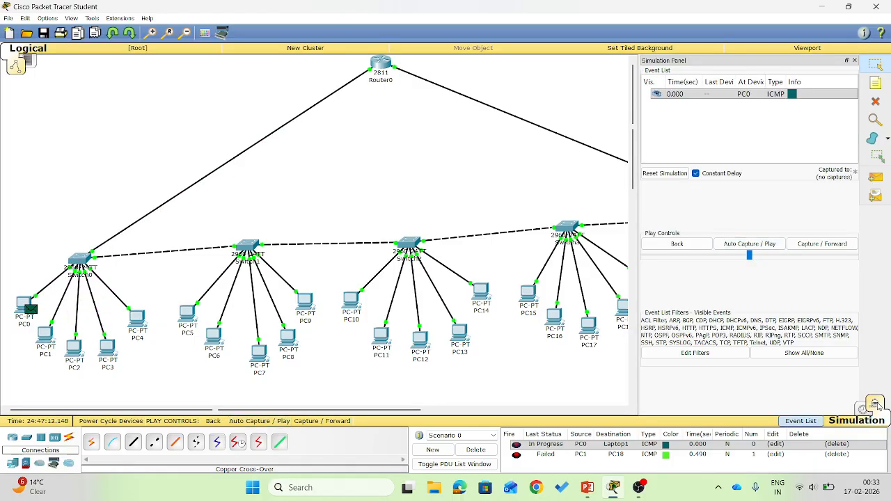
pyautogui.click(757, 249)
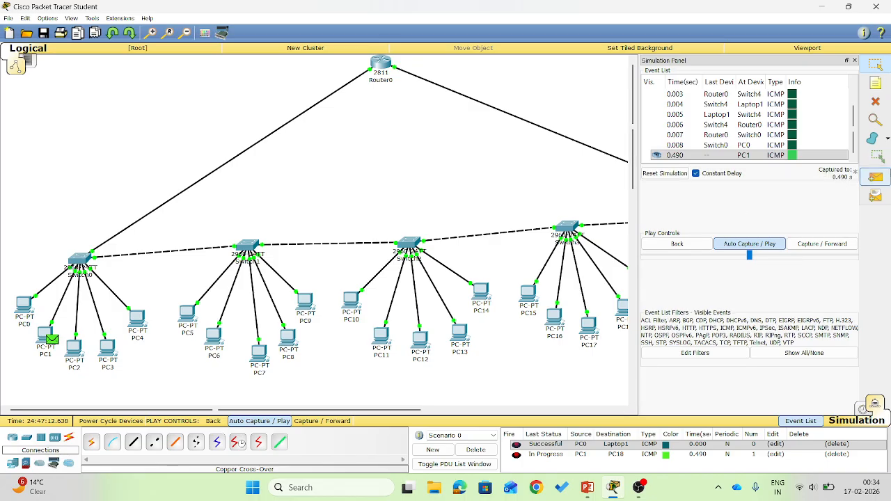
pyautogui.click(578, 446)
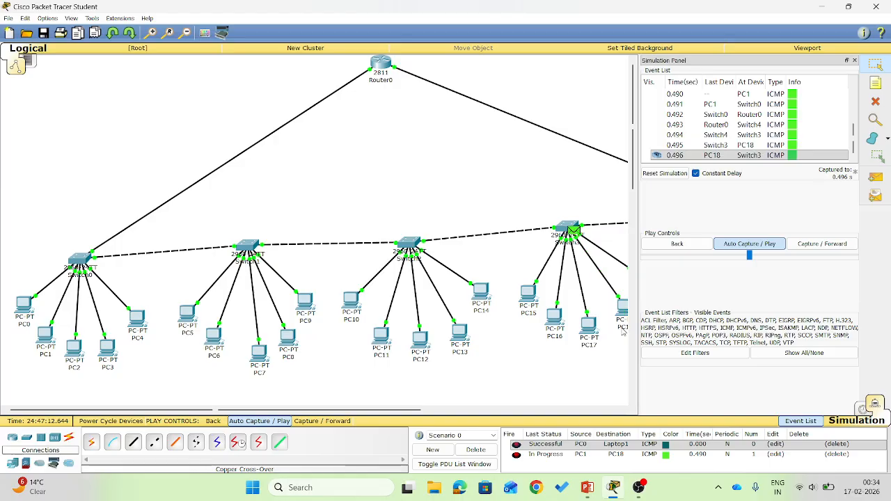
pyautogui.moveTo(622, 333)
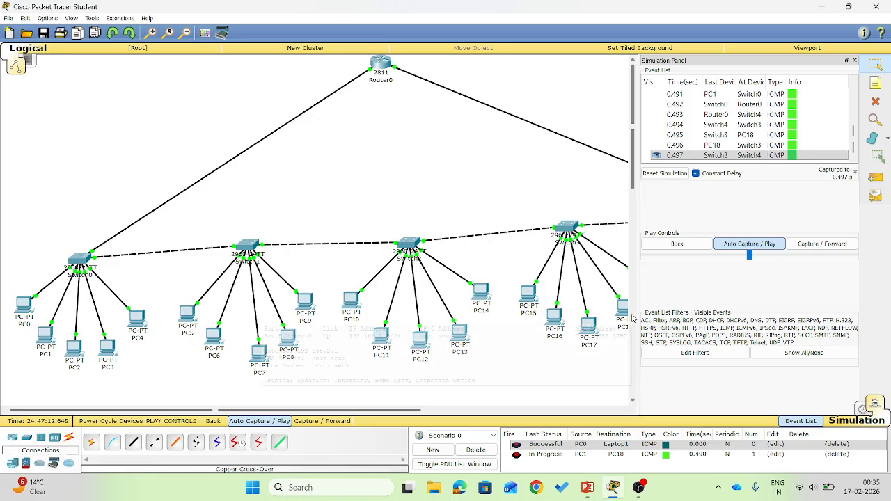
pyautogui.moveTo(633, 318)
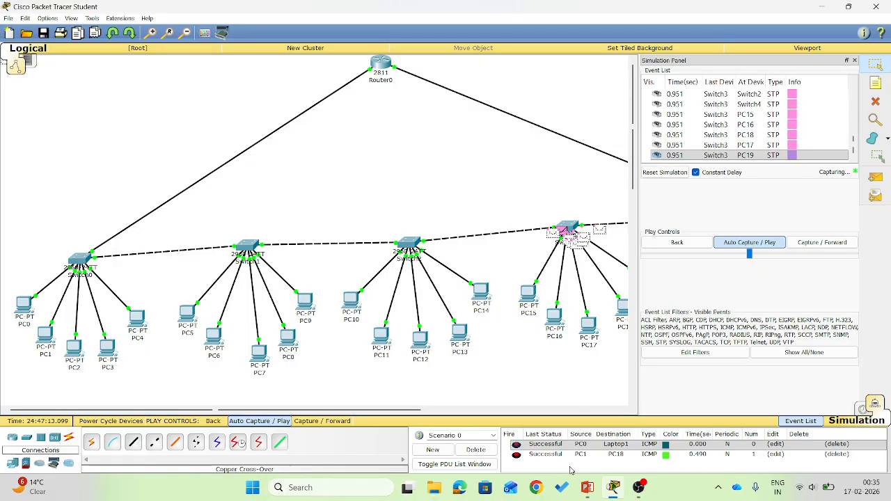
pyautogui.click(638, 487)
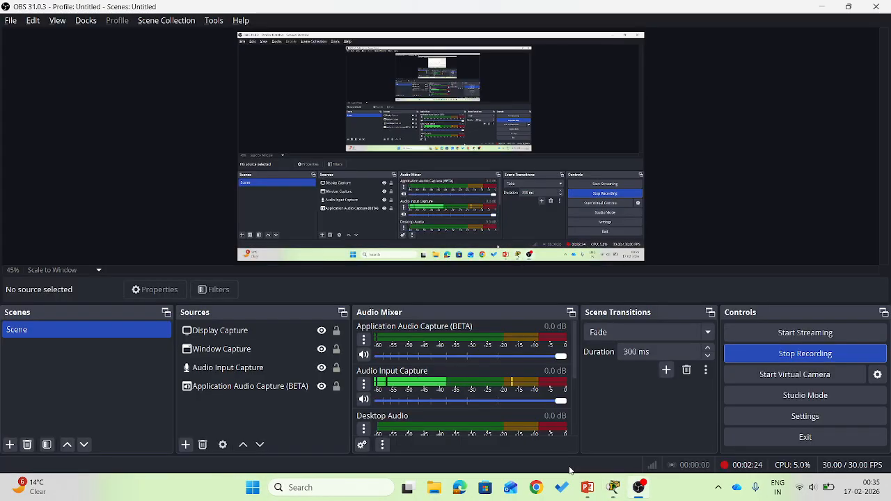